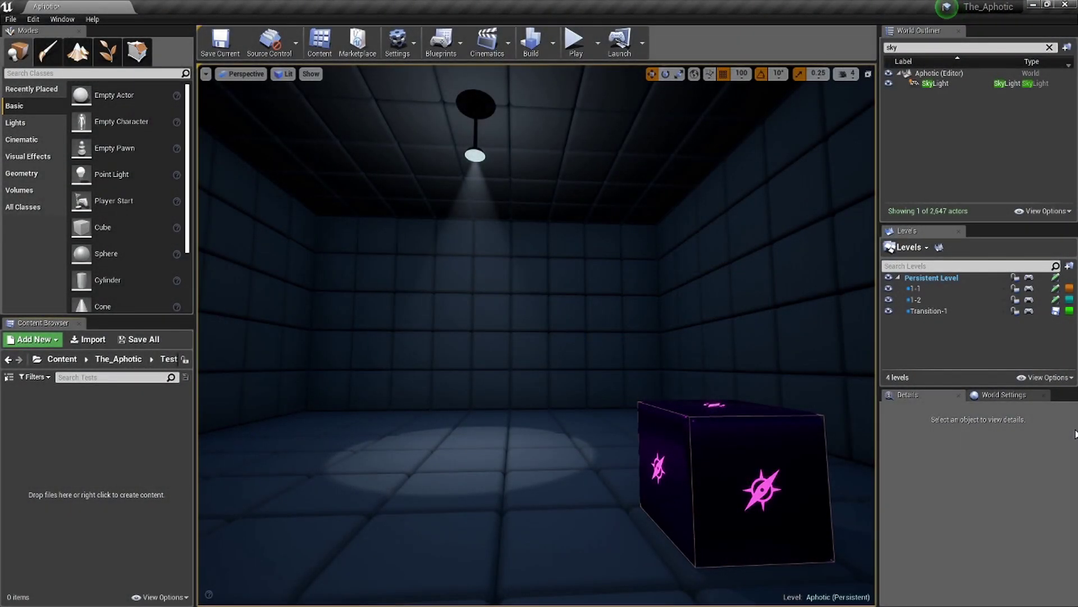
Create a Widget Blueprint named WIDGET in Tests, open it, and search the Palette for 'text'.
right_drag(536, 335, 418, 332)
right_drag(490, 340, 519, 341)
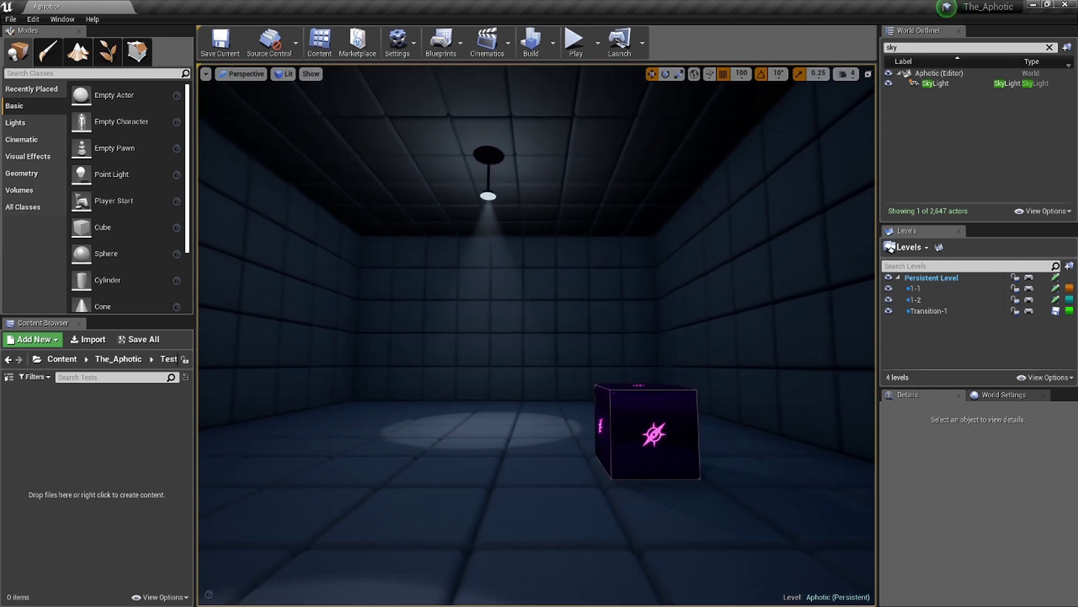
right_drag(574, 440, 604, 440)
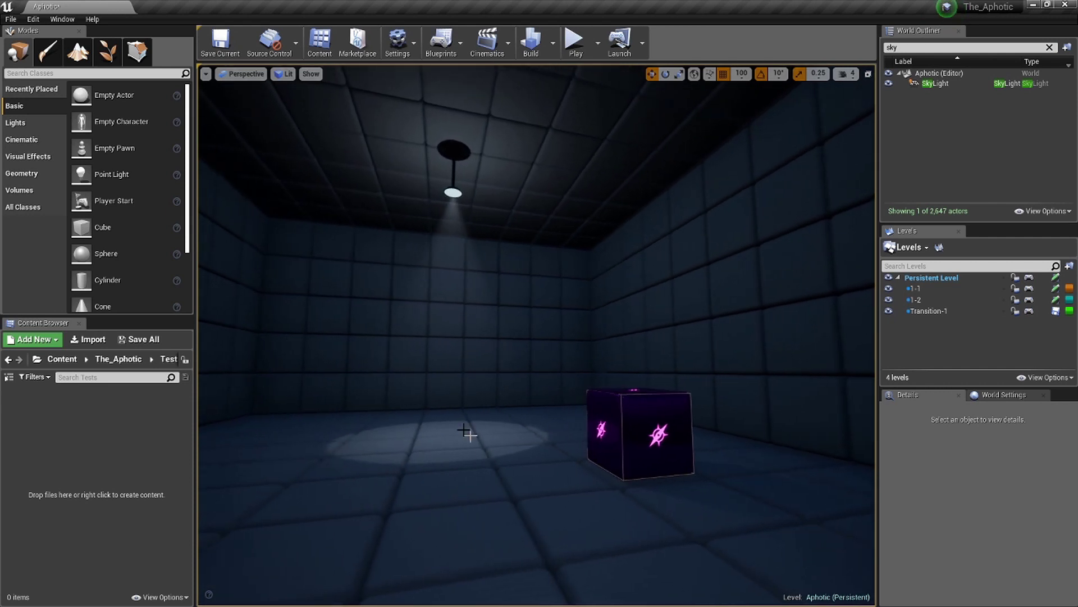
right_click(118, 419)
mouse_move(116, 417)
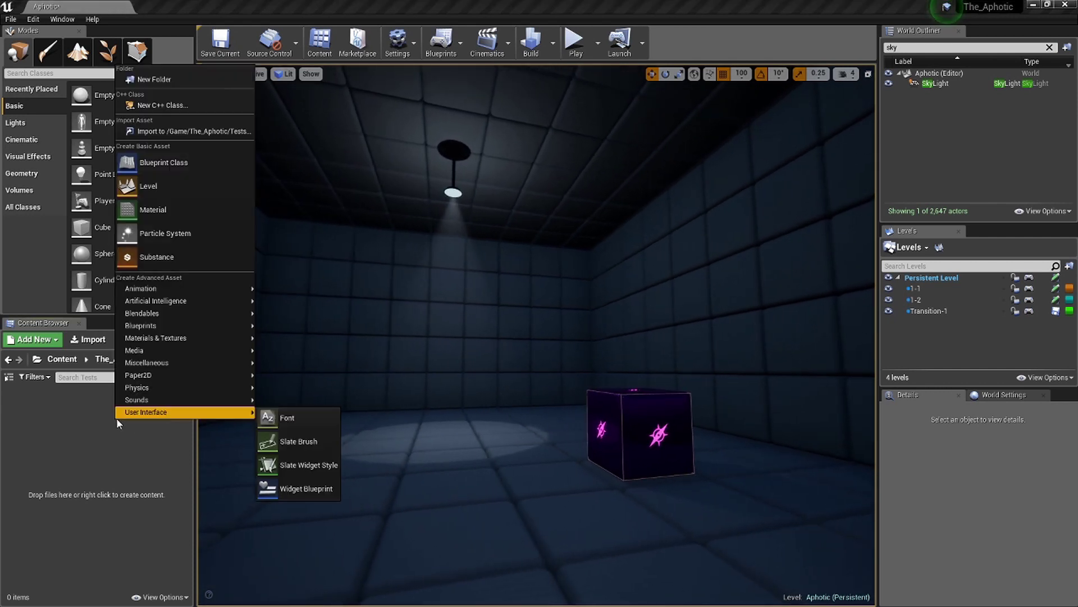
click(286, 490)
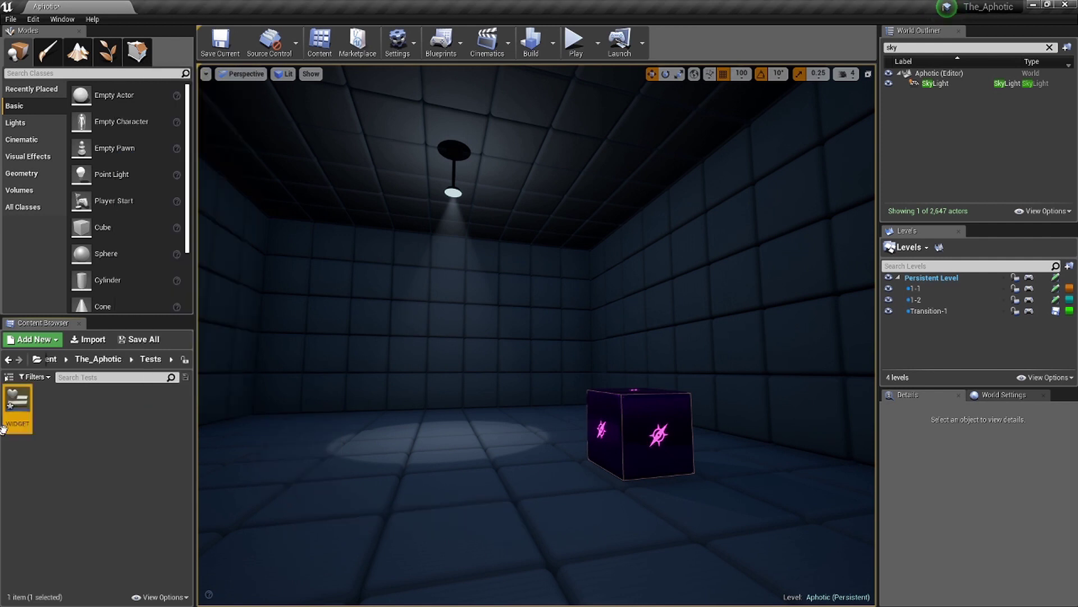
double_click(18, 413)
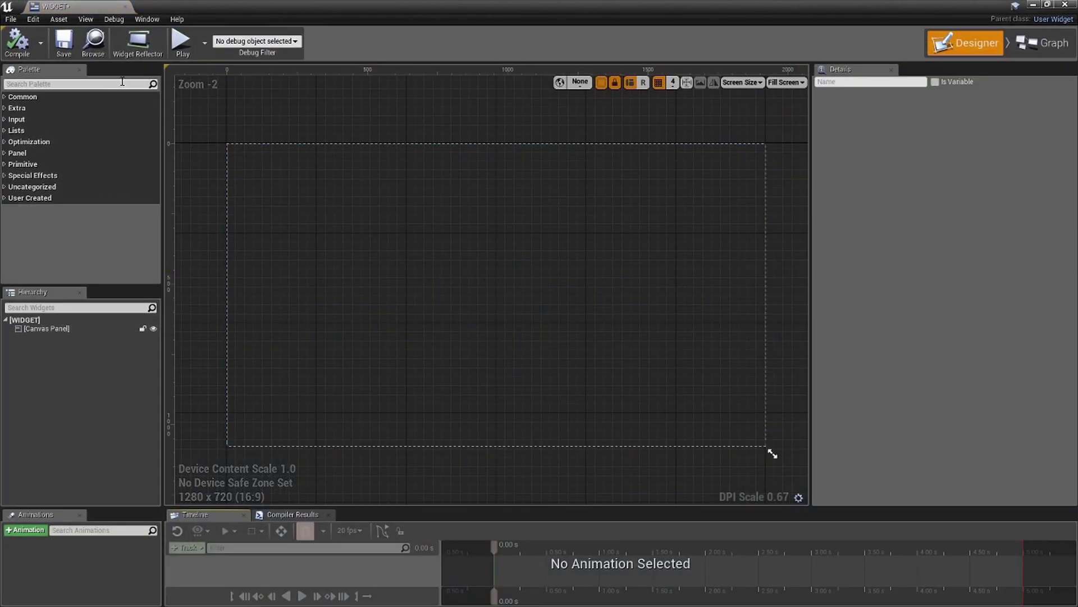
text(text)
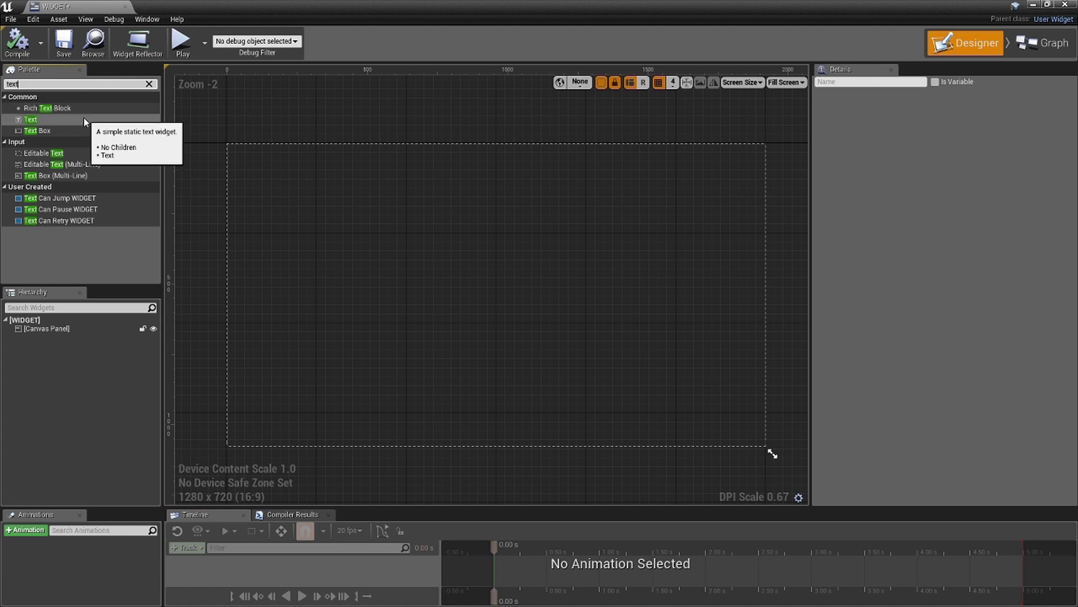
Place a Text widget on the canvas, anchored top-centre, with font size 50.
drag(85, 119, 443, 242)
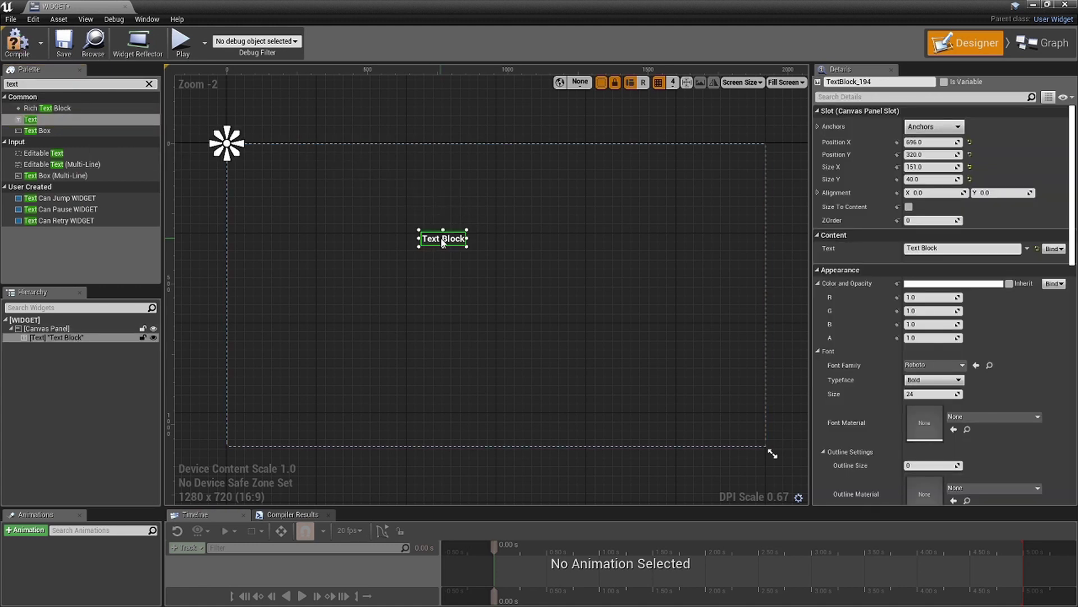
click(944, 128)
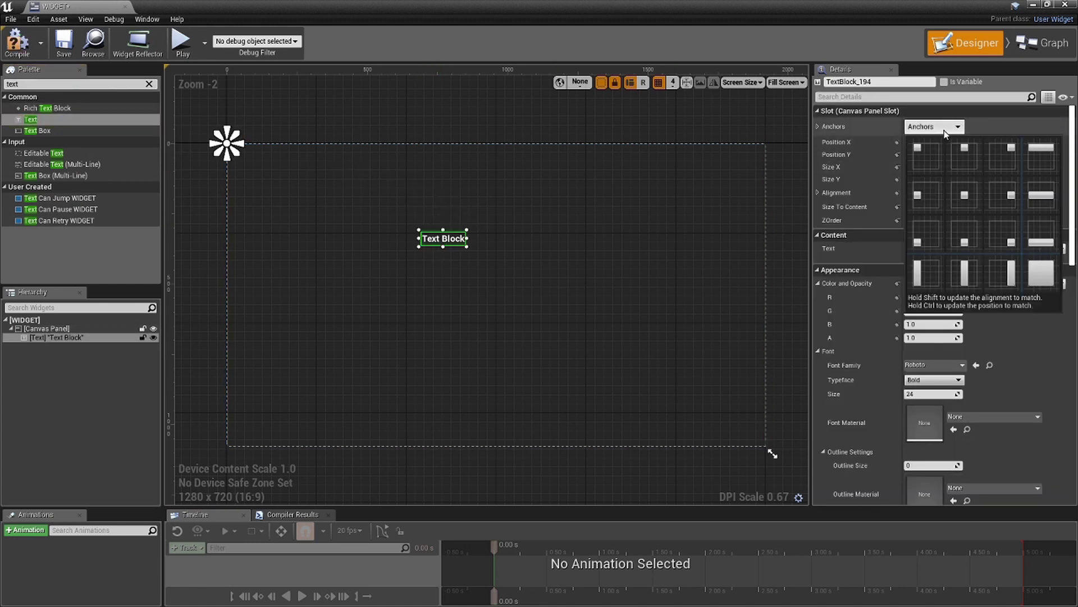
click(959, 163)
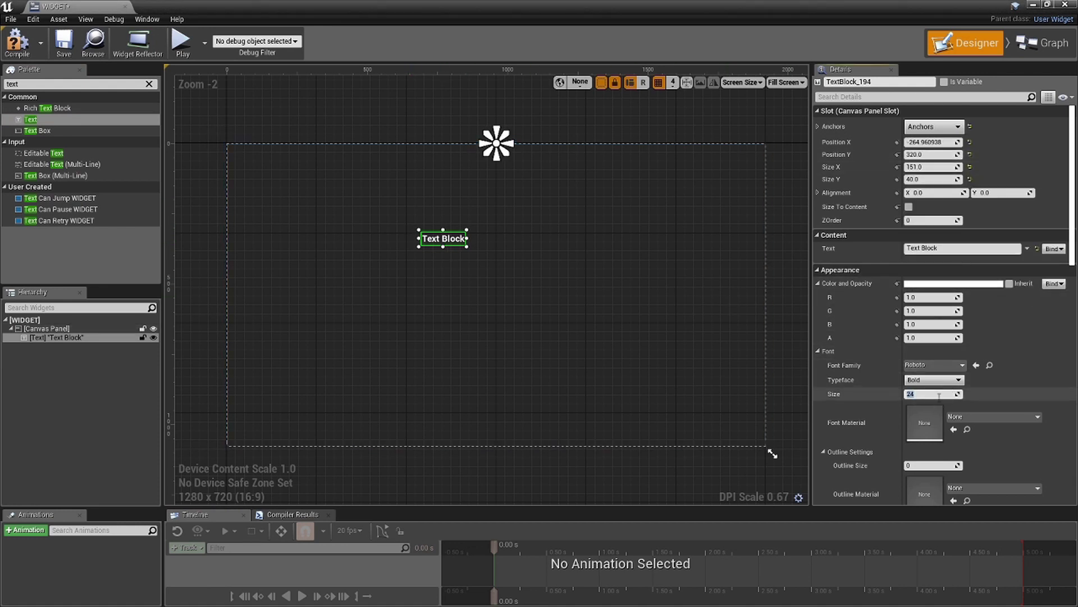
text(50)
key(Return)
Change the text block's content to 'EMERALD OBTAINED'.
click(489, 254)
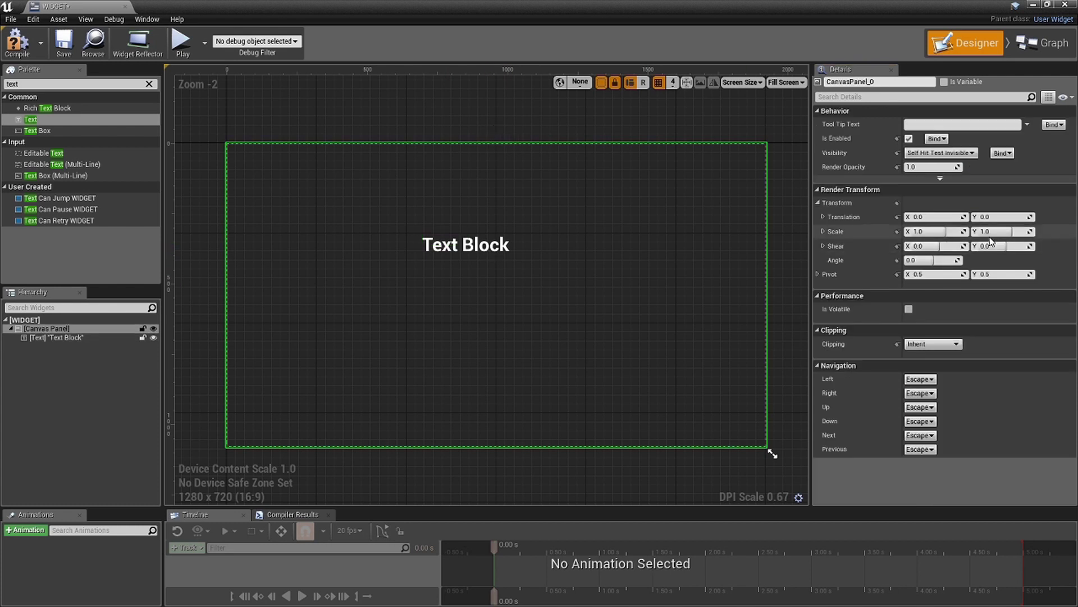
click(444, 241)
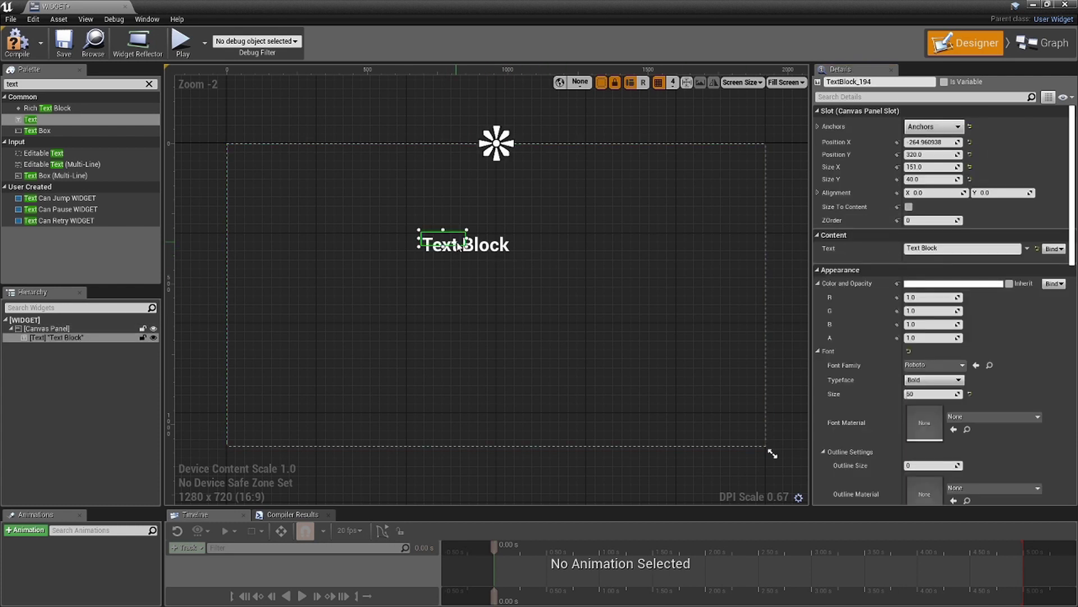
click(921, 248)
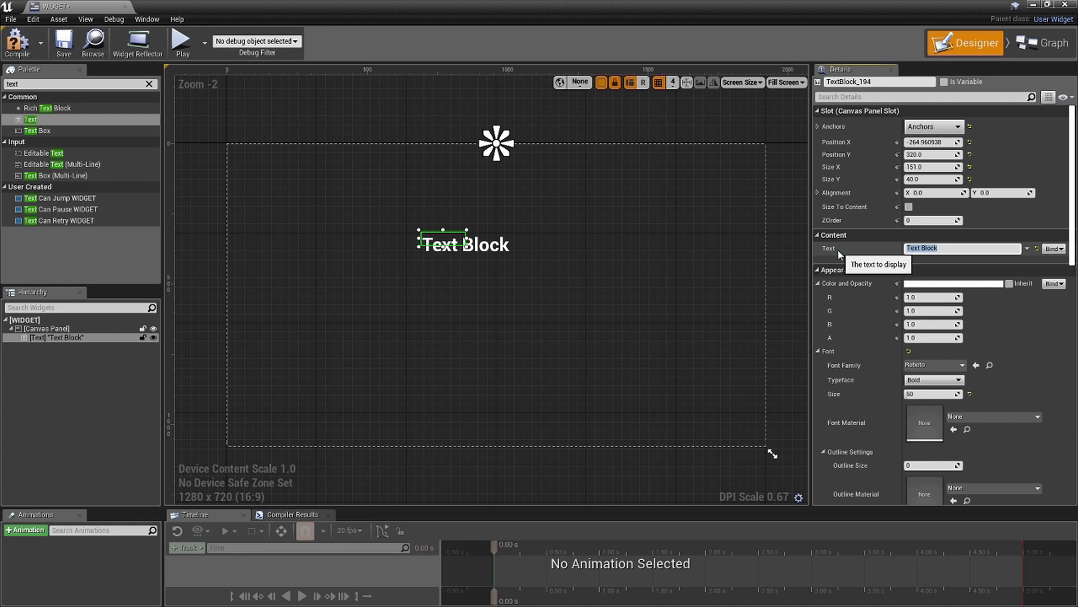
text(EMERALD 0)
text(BTAINED)
key(Return)
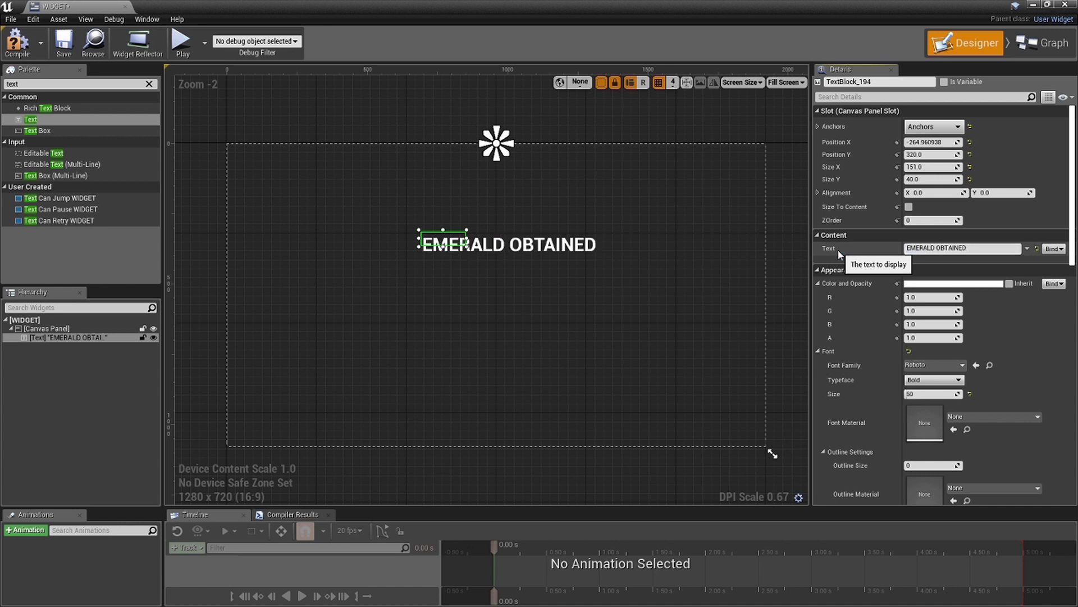
scroll(547, 280, up, 2)
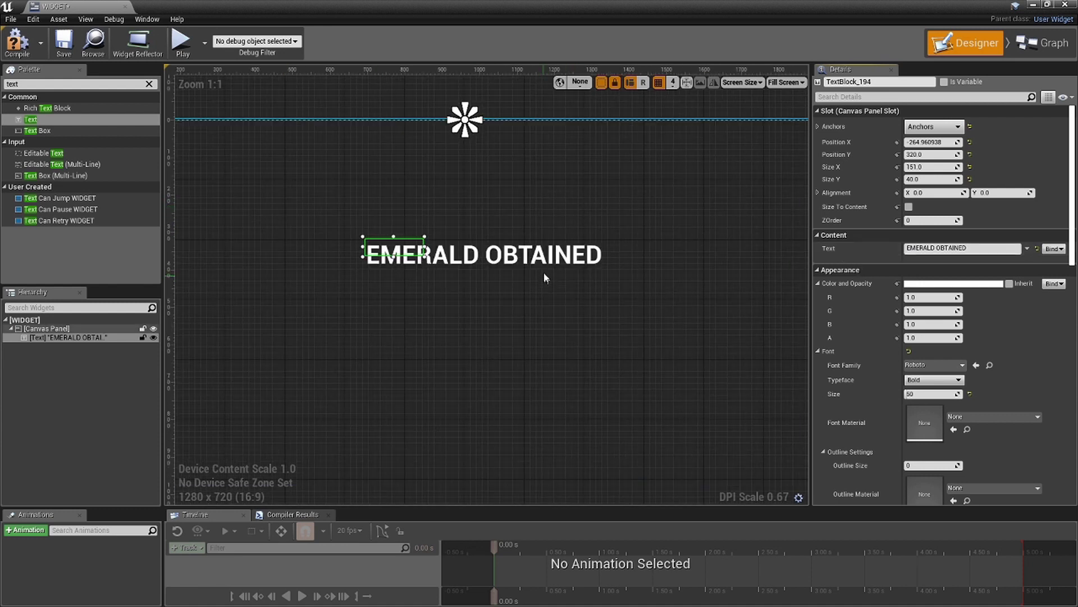
Try a magenta text colour in the Color Picker, then cancel to keep it white.
click(669, 261)
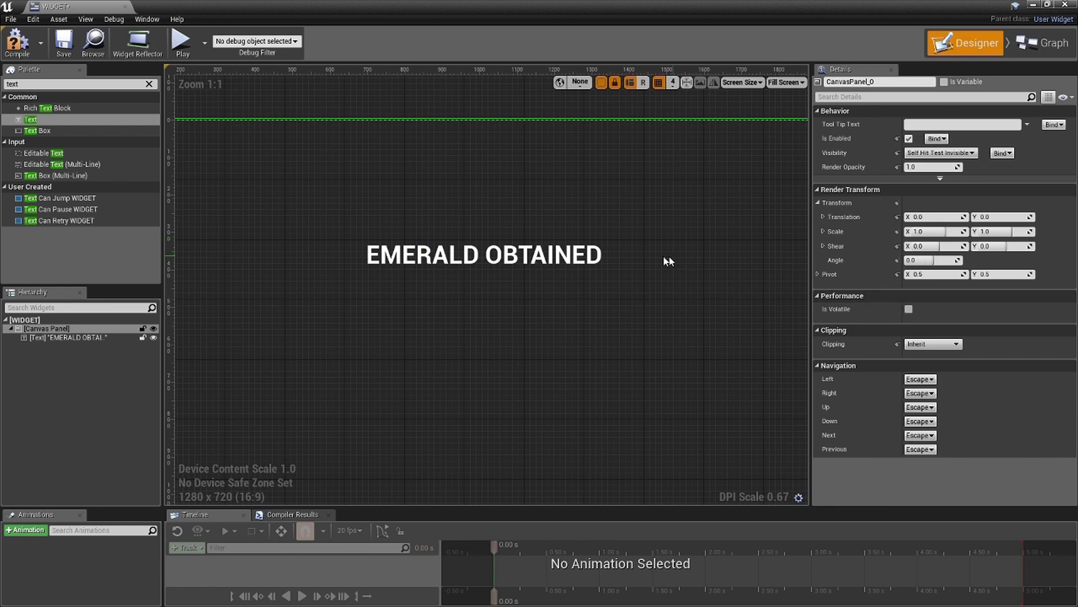
click(413, 250)
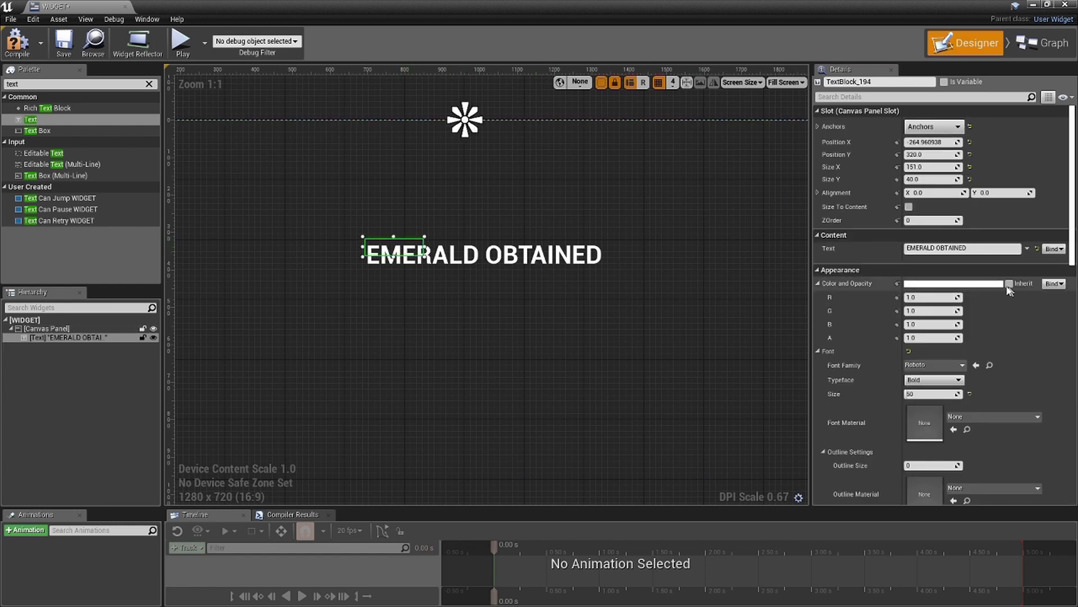
click(980, 284)
drag(814, 368, 840, 348)
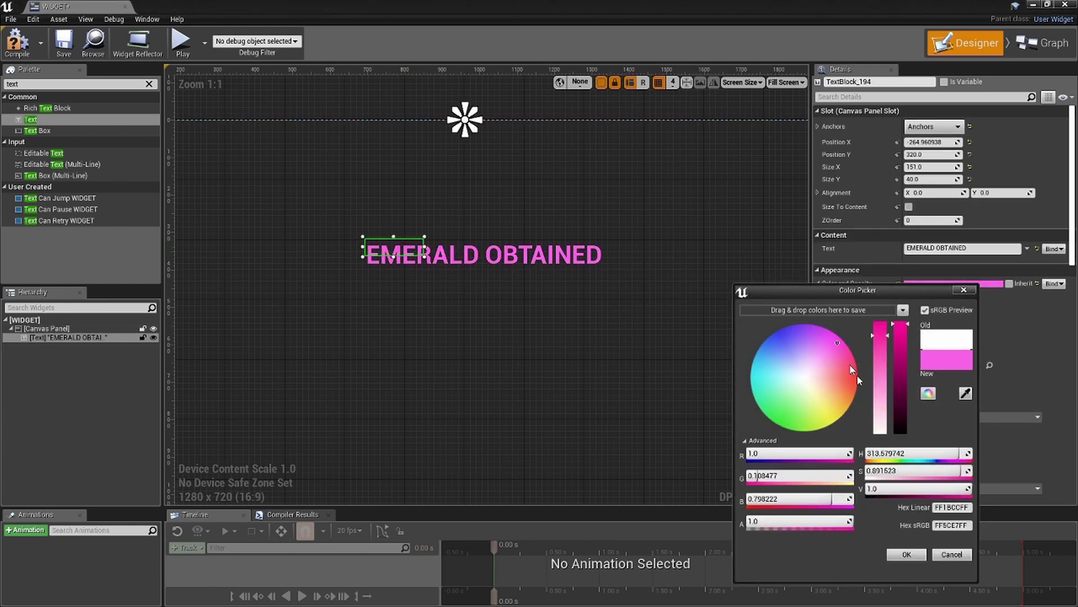
click(952, 554)
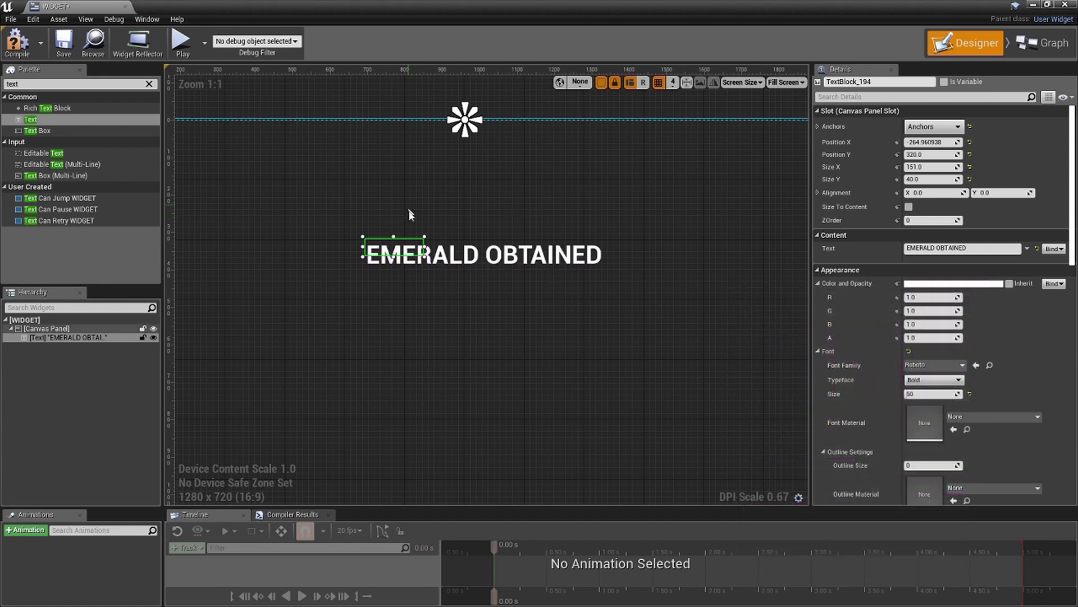
Resize the text box to enclose EMERALD OBTAINED, nudge it left and down, and compile.
click(472, 256)
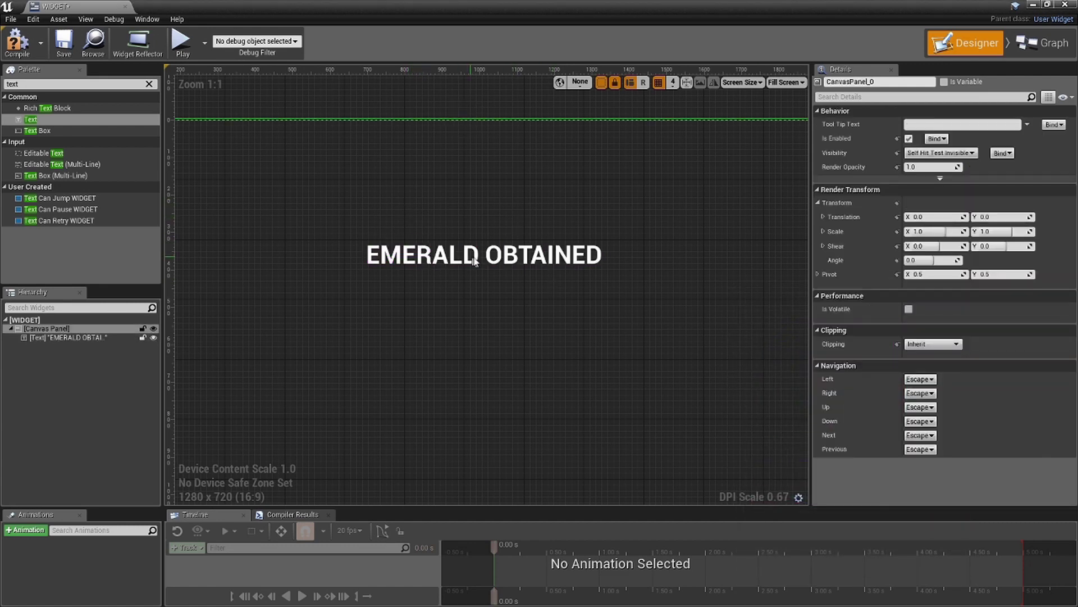
click(399, 253)
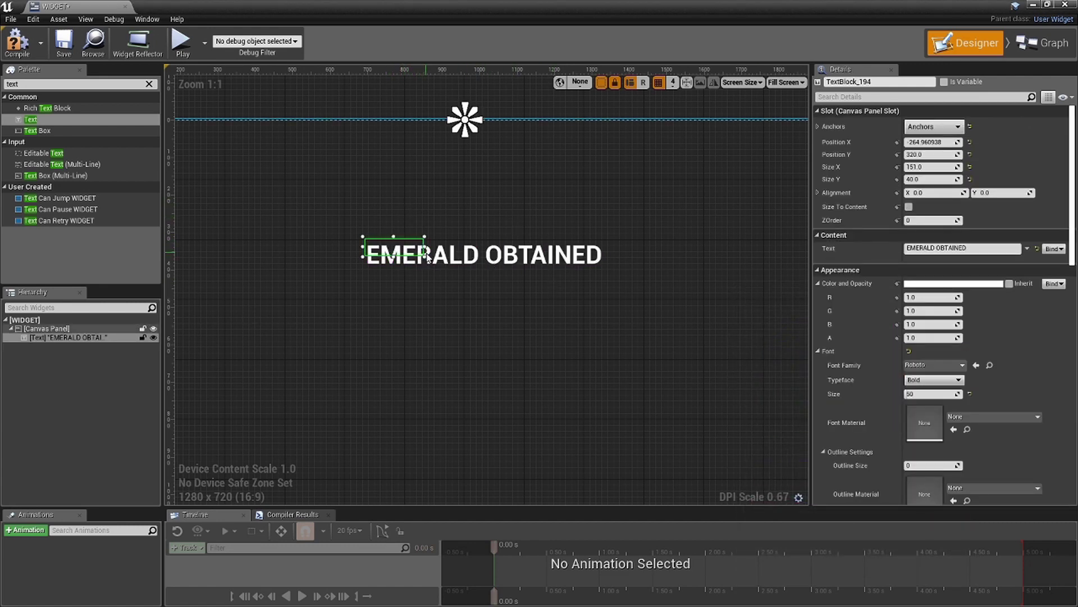
drag(425, 256, 610, 273)
scroll(698, 378, down, 5)
scroll(619, 288, up, 4)
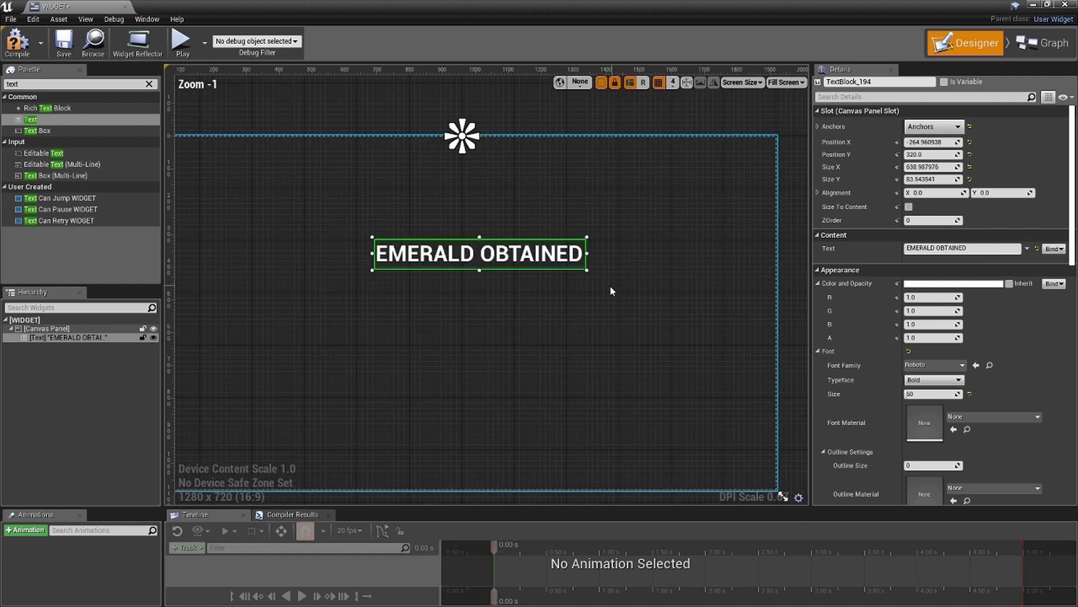
drag(514, 259, 502, 267)
scroll(559, 272, down, 5)
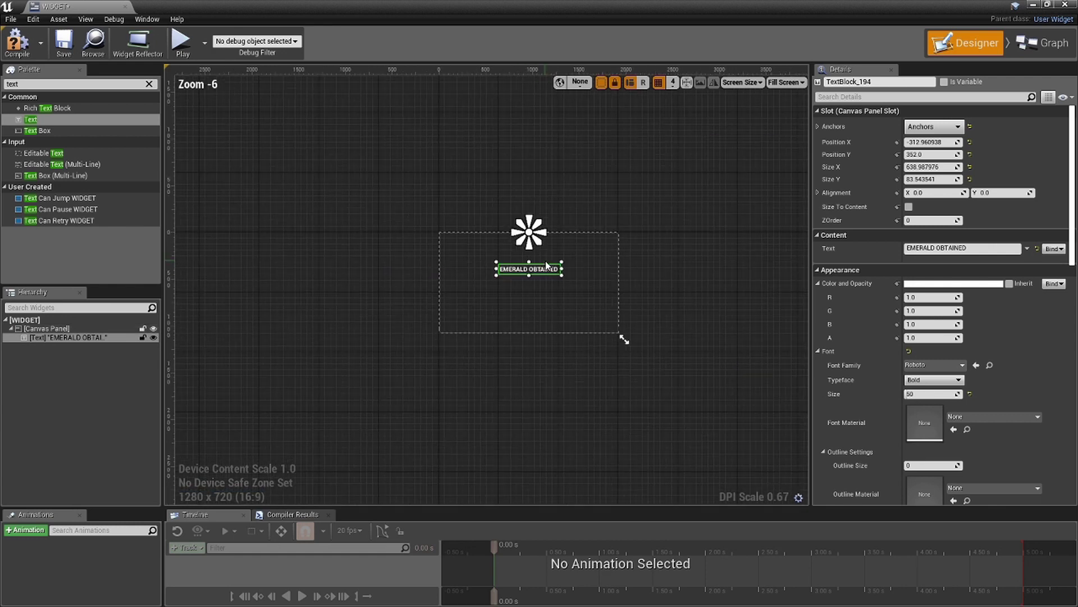
scroll(625, 268, up, 4)
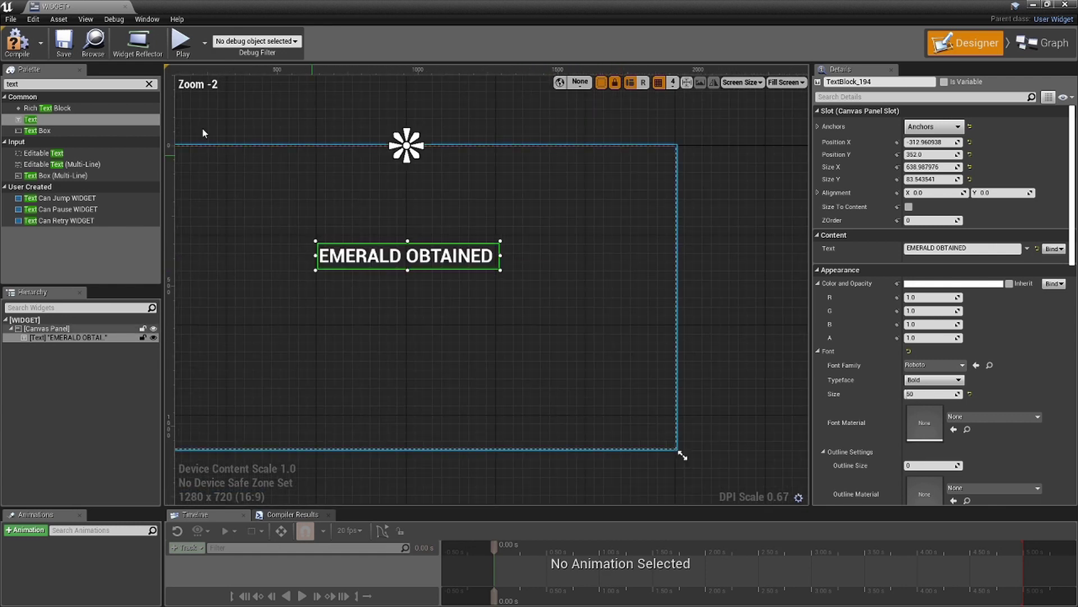
click(16, 56)
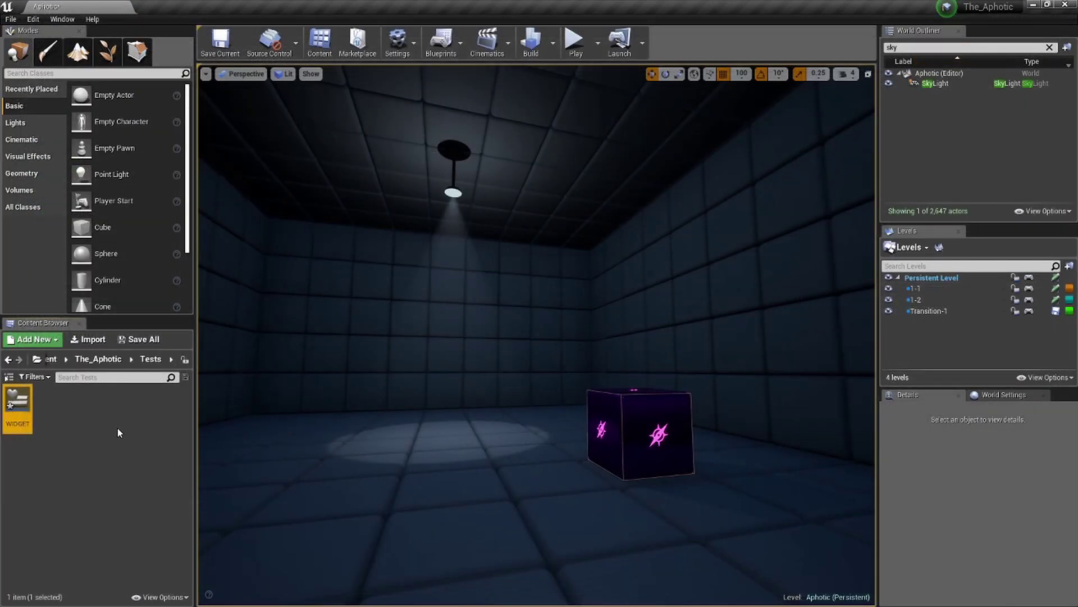
Create a new Material named FONT_M in Tests and open it in the material editor.
right_click(86, 412)
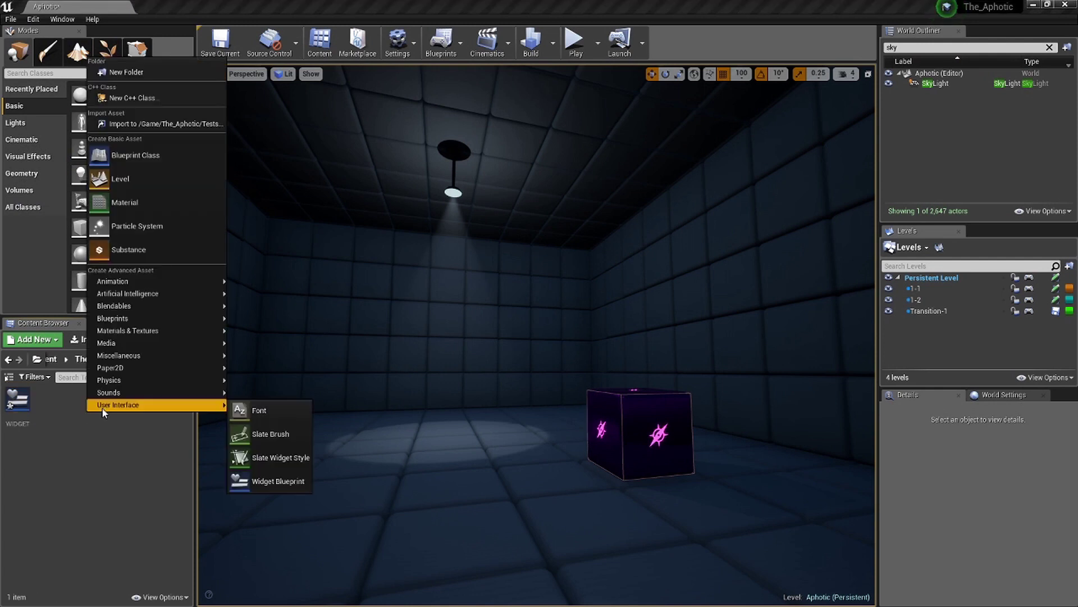
click(160, 211)
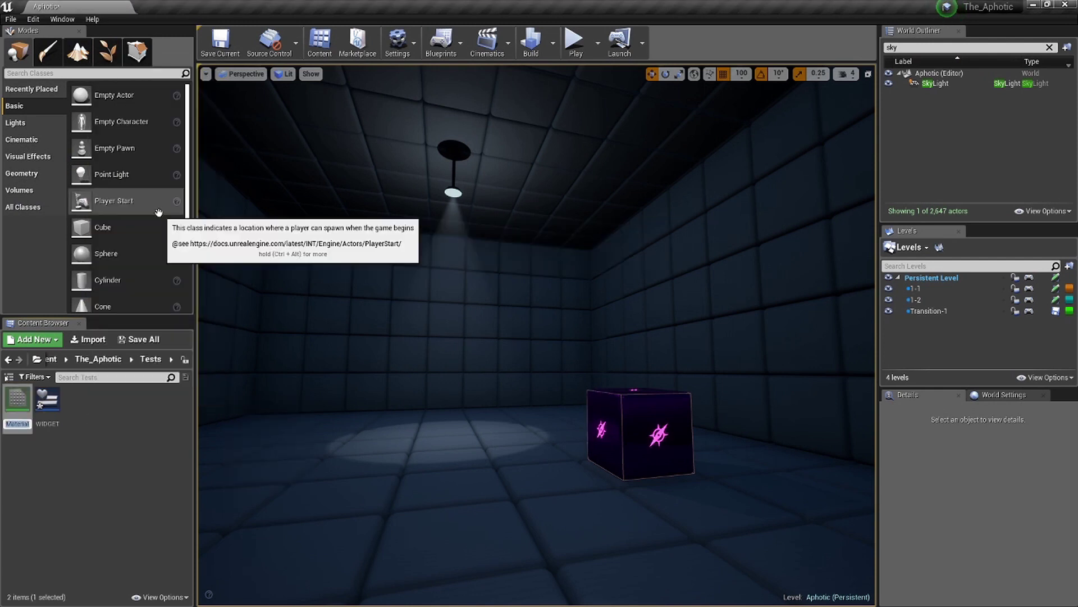
text(FONT)
text(_)
text(M)
key(Return)
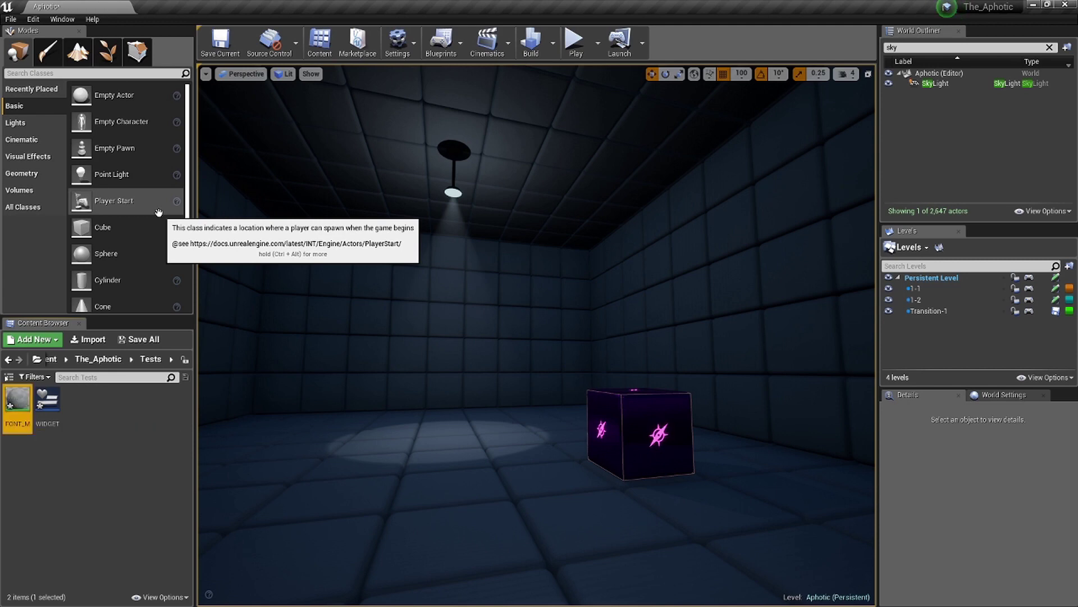
double_click(17, 421)
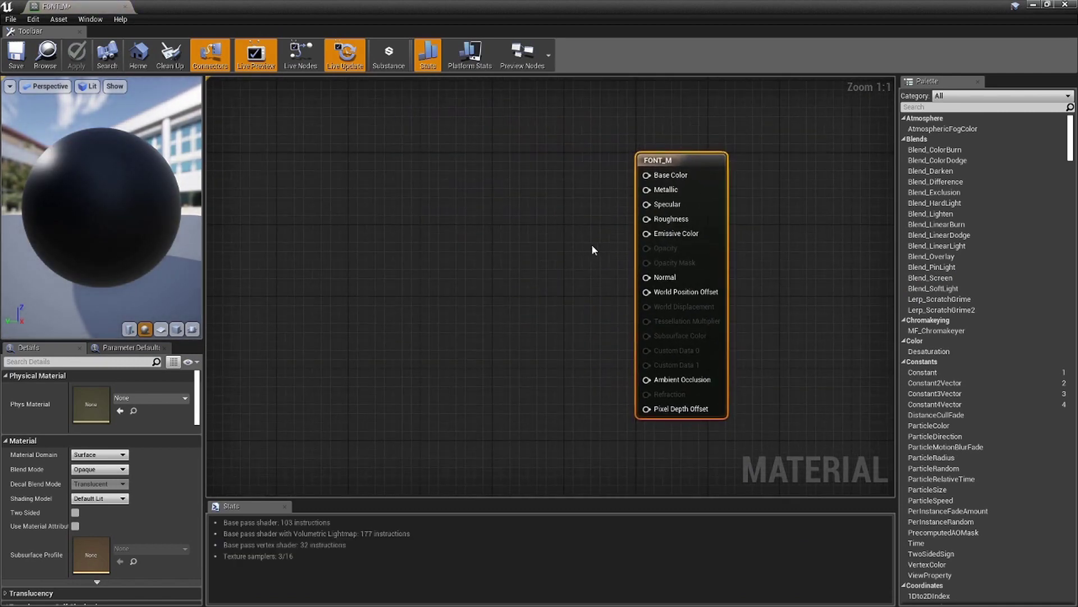
Add a RadialGradientExponential node to FONT_M's graph and move it left.
right_click(420, 205)
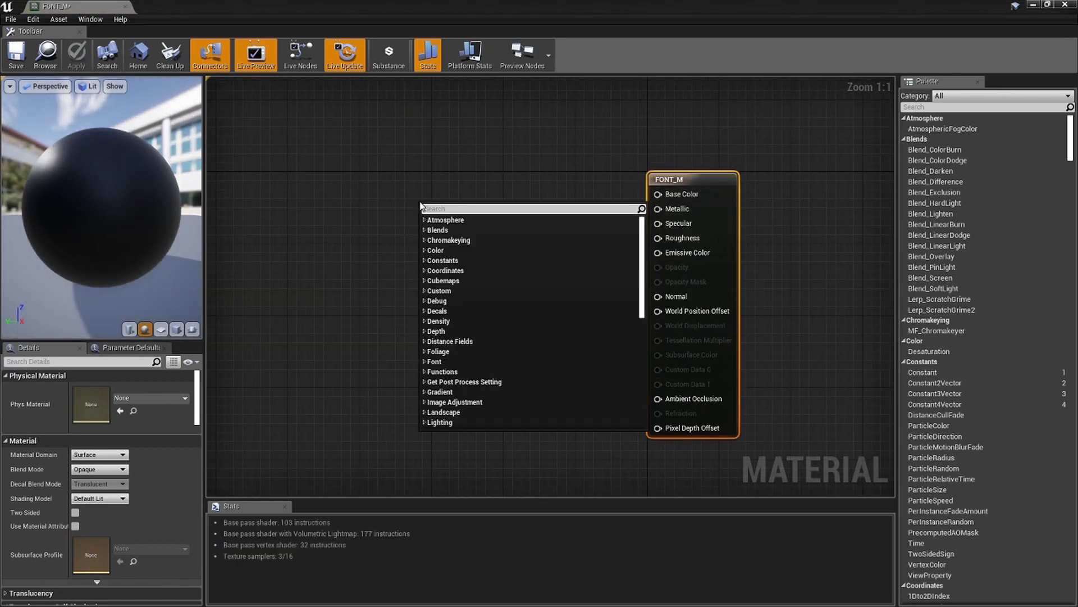
text(radoi)
key(BackSpace)
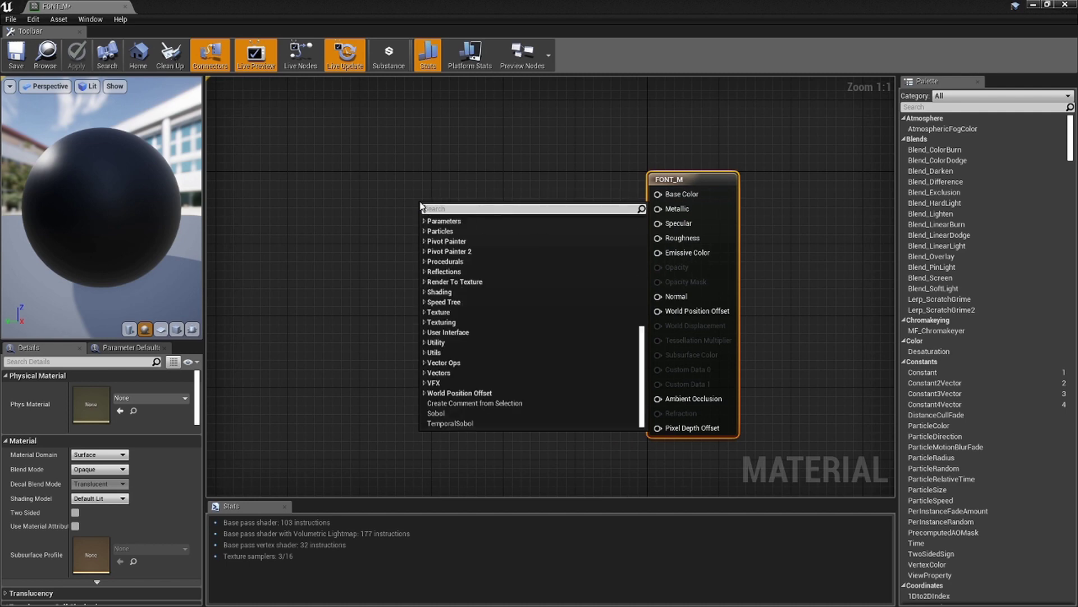
text(ial)
key(Return)
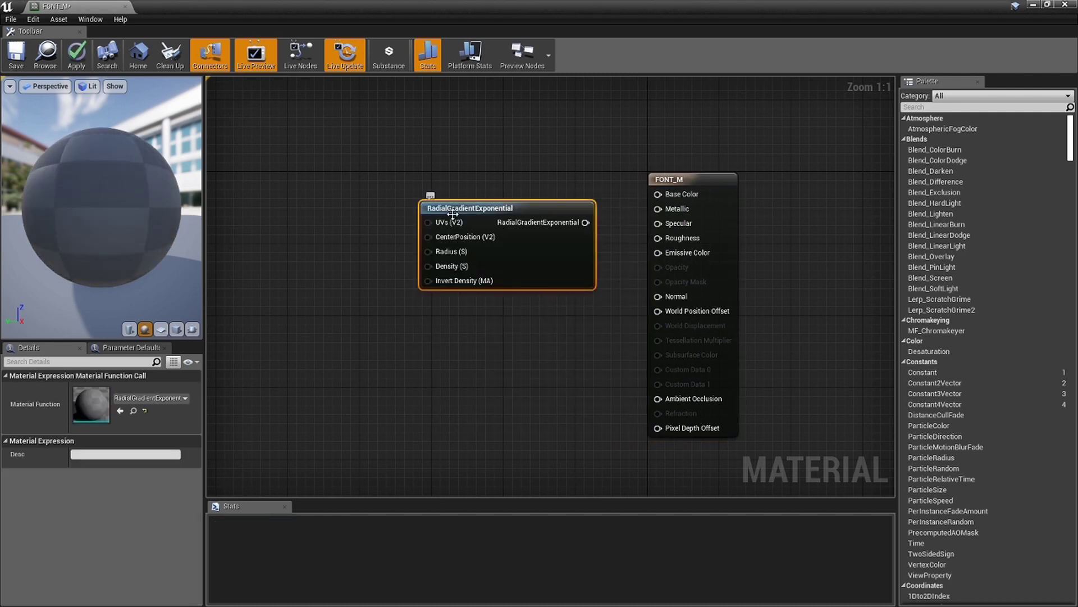
drag(477, 209, 369, 251)
scroll(403, 187, up, 2)
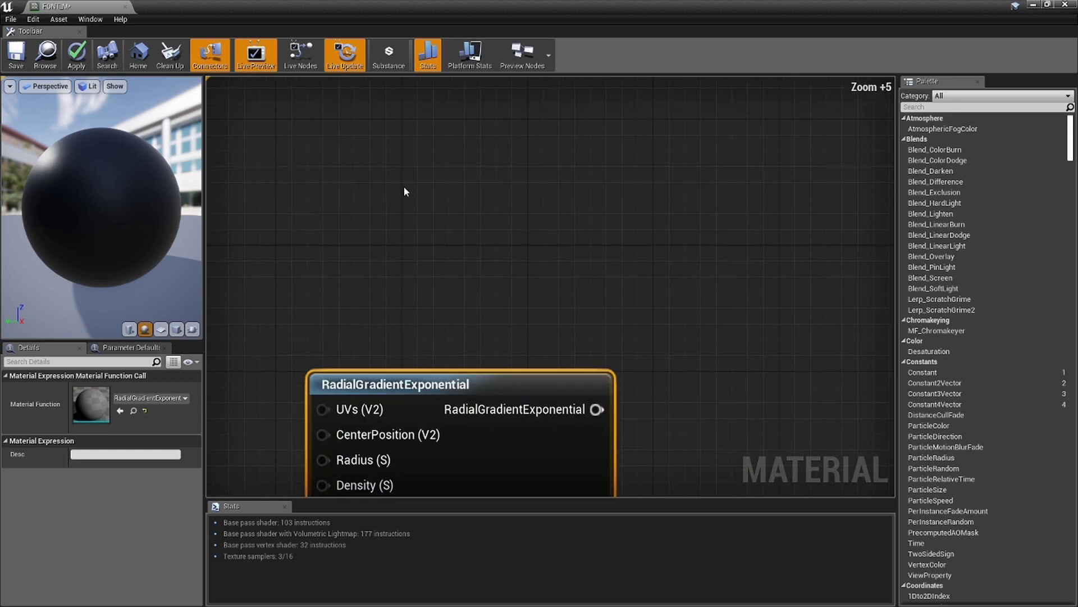
Add two Constant3Vector nodes and a Lerp, wiring the gradient into the Lerp's Alpha.
key(3)
click(388, 150)
drag(423, 163, 403, 114)
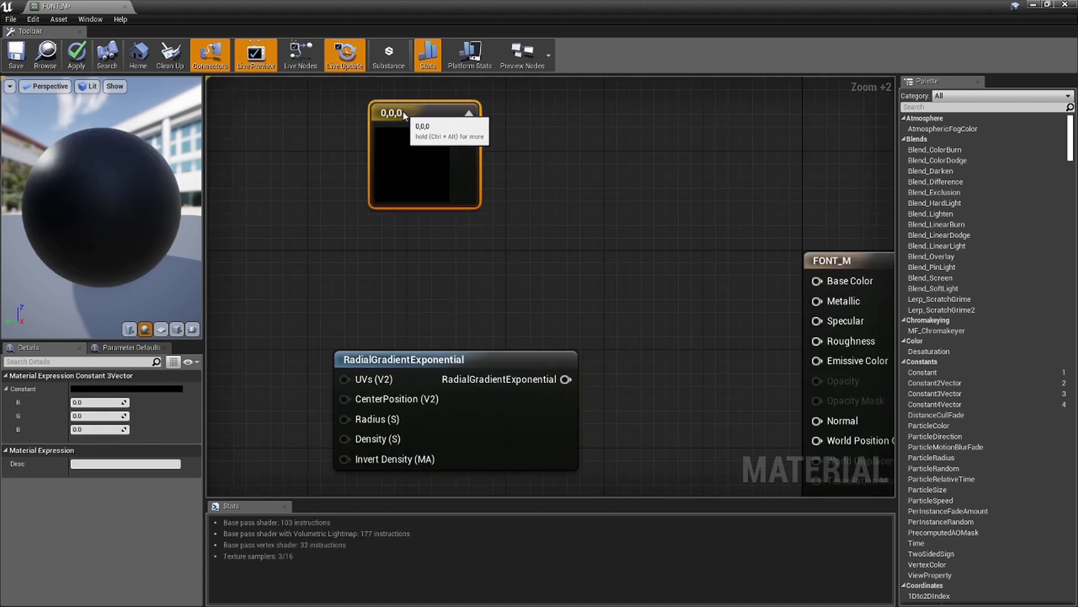
key(3)
click(372, 220)
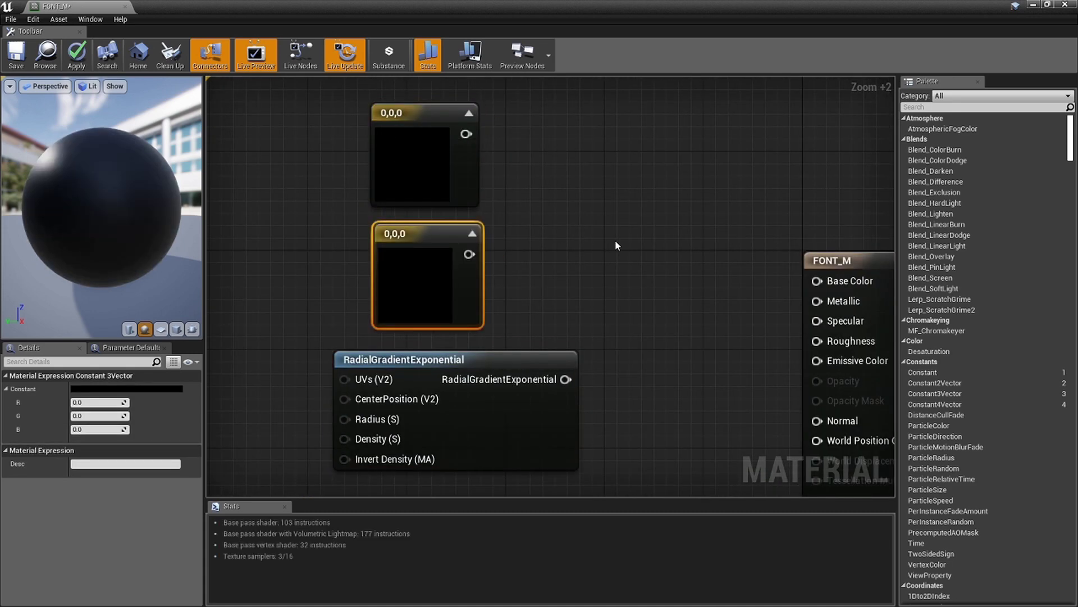
click(614, 240)
drag(558, 373, 645, 318)
scroll(646, 317, down, 1)
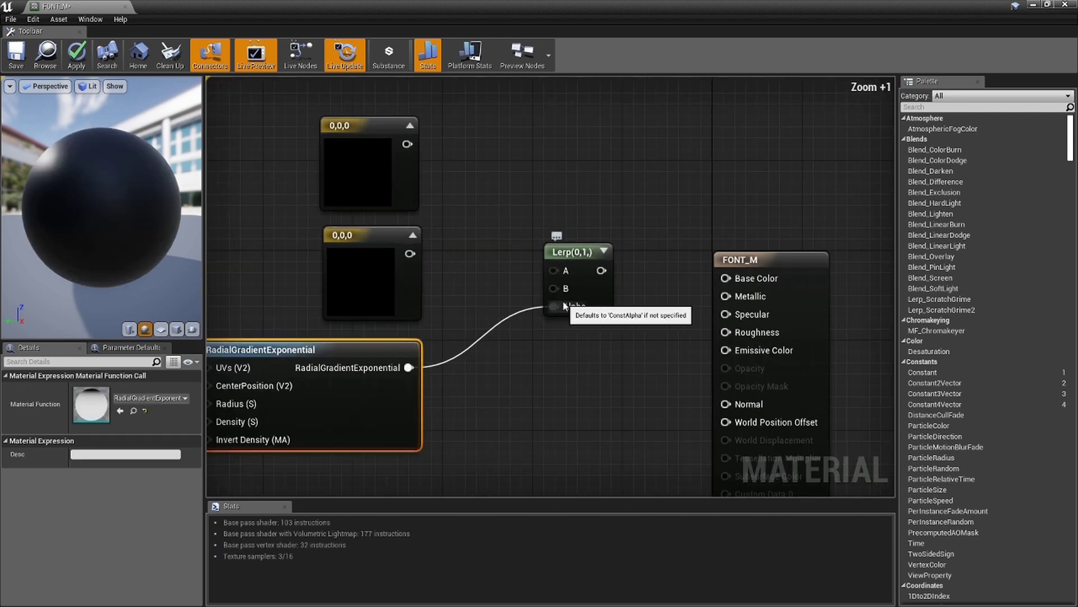
scroll(564, 306, down, 1)
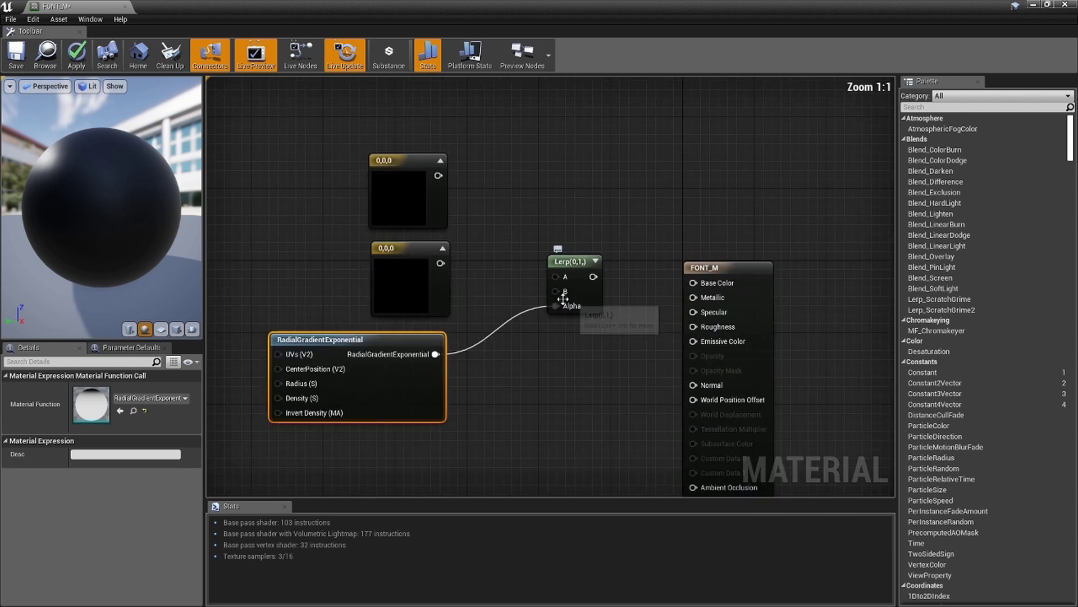
click(753, 321)
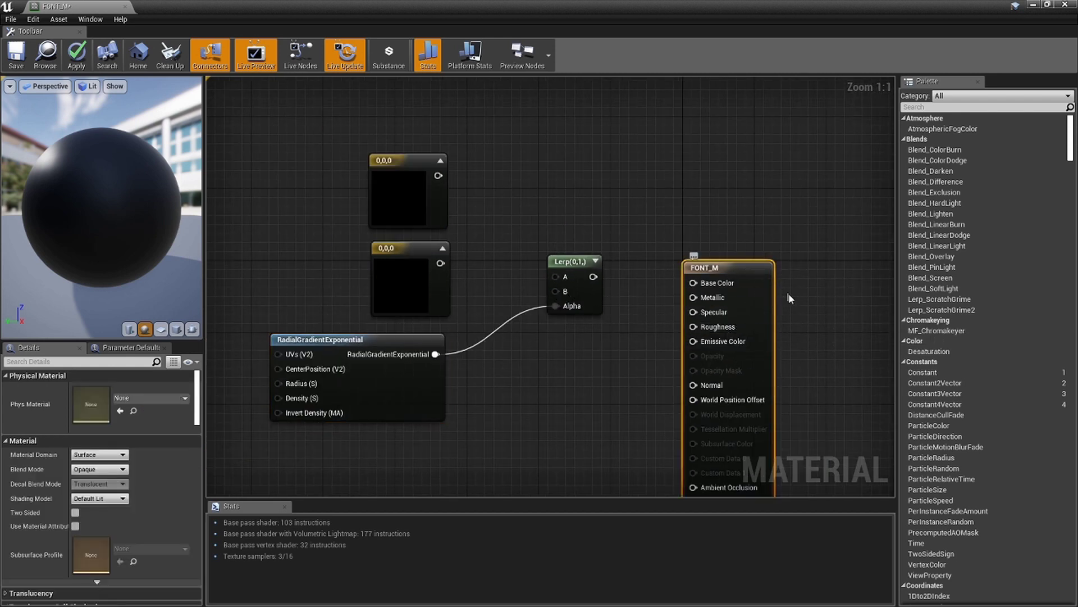
Set FONT_M's Material Domain to User Interface and Blend Mode to Translucent.
click(99, 454)
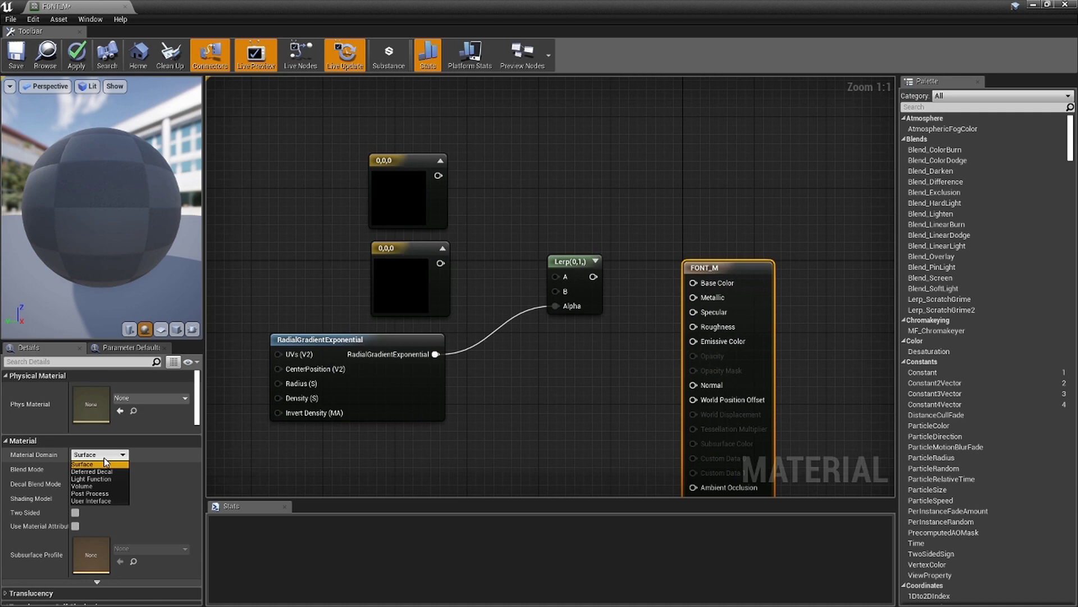
click(115, 498)
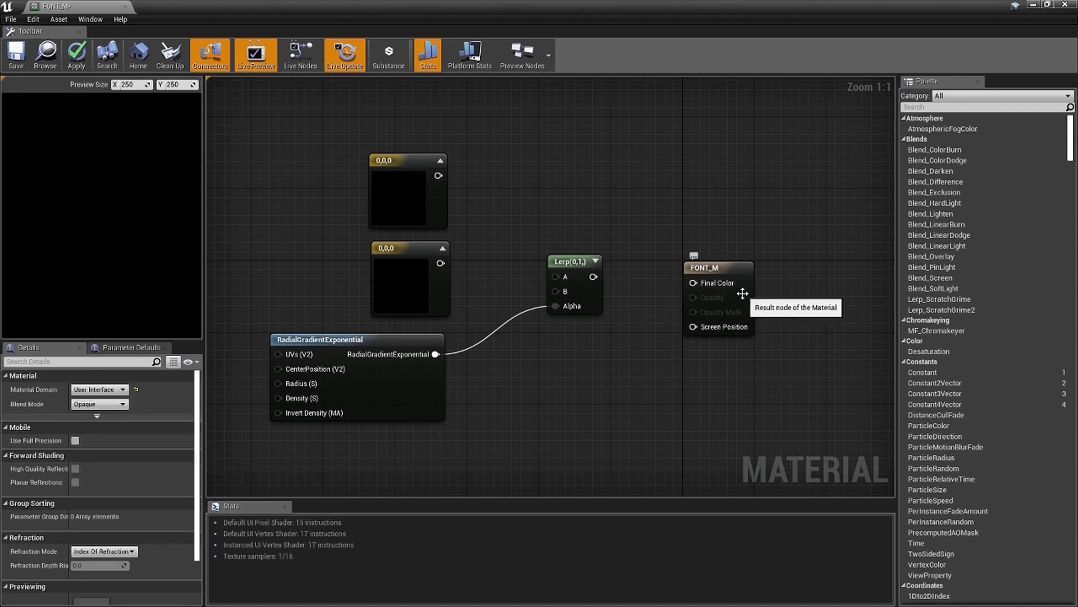
click(119, 404)
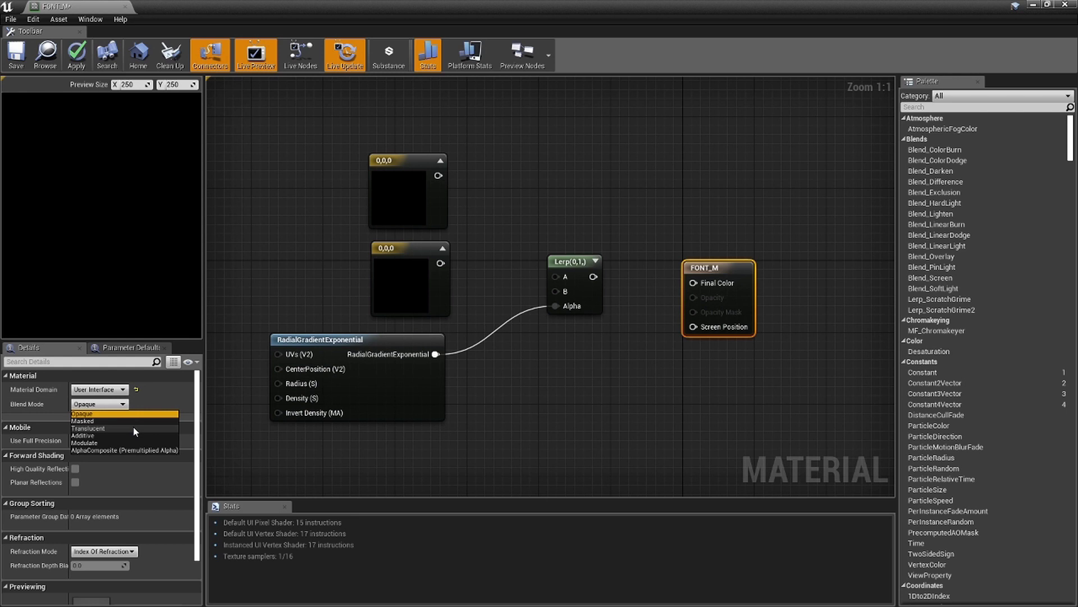
click(134, 429)
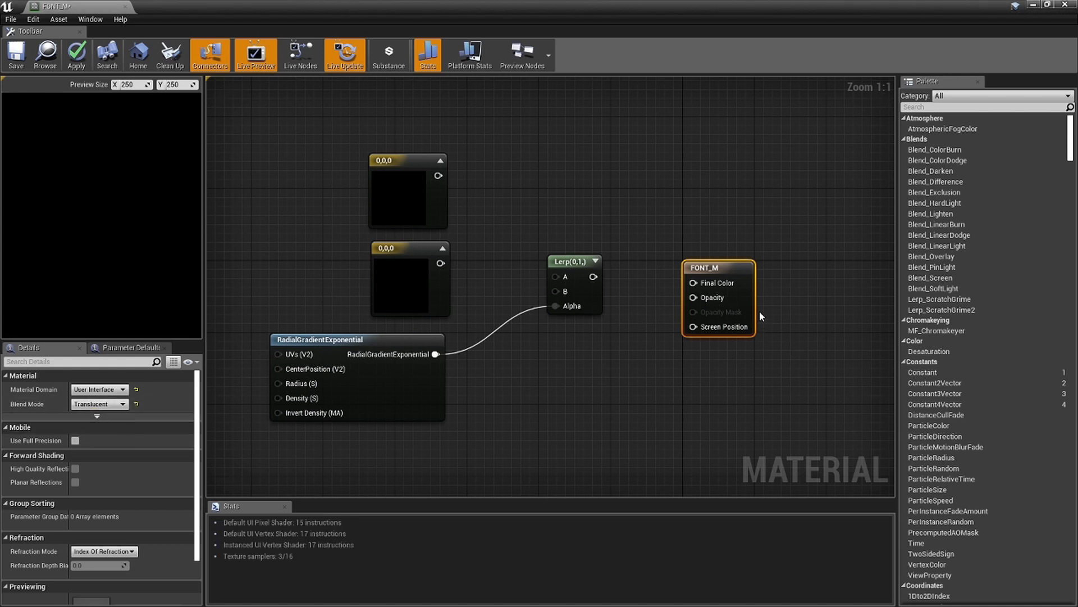
drag(593, 276, 693, 283)
Wire the Lerp into Final Color and set the top constant to green (0,1,0.123).
right_drag(619, 310, 713, 320)
ctrl+scroll(481, 255, up, 4)
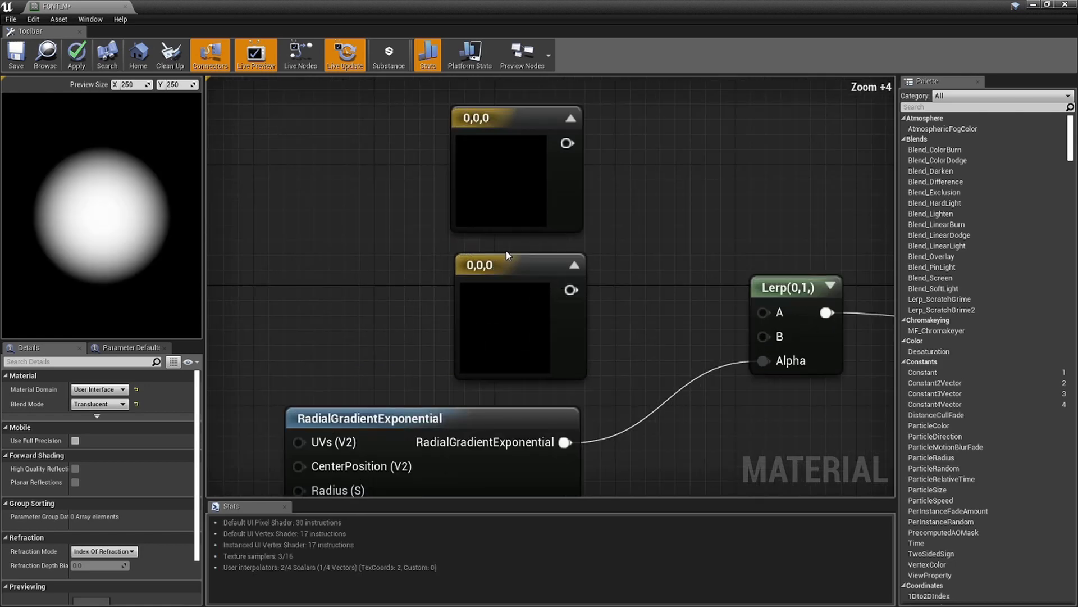
scroll(508, 256, down, 3)
right_drag(512, 255, 470, 253)
double_click(470, 200)
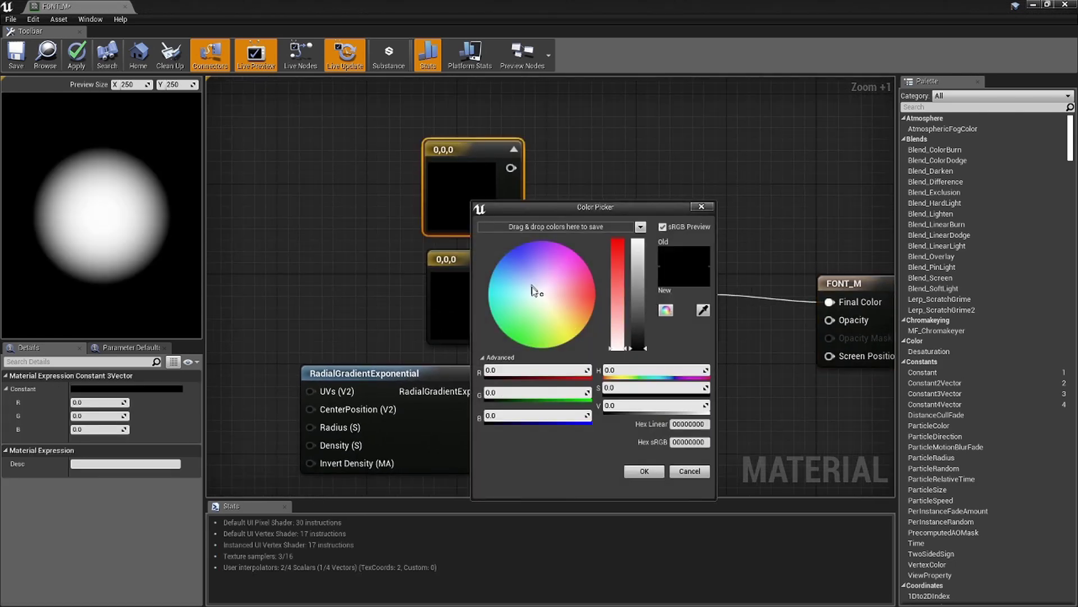
drag(540, 290, 496, 333)
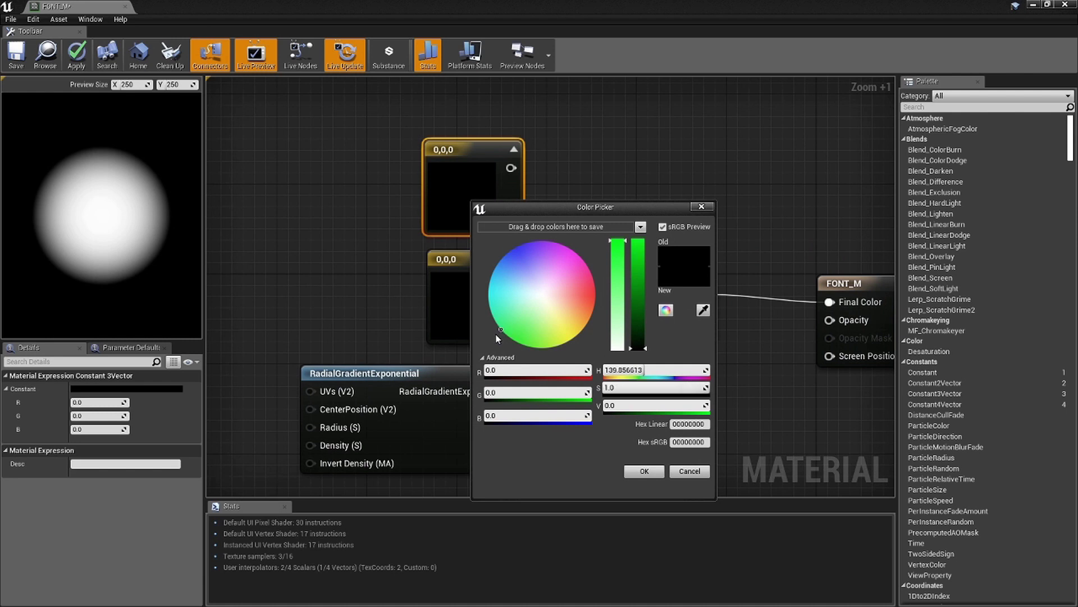
drag(634, 315, 635, 241)
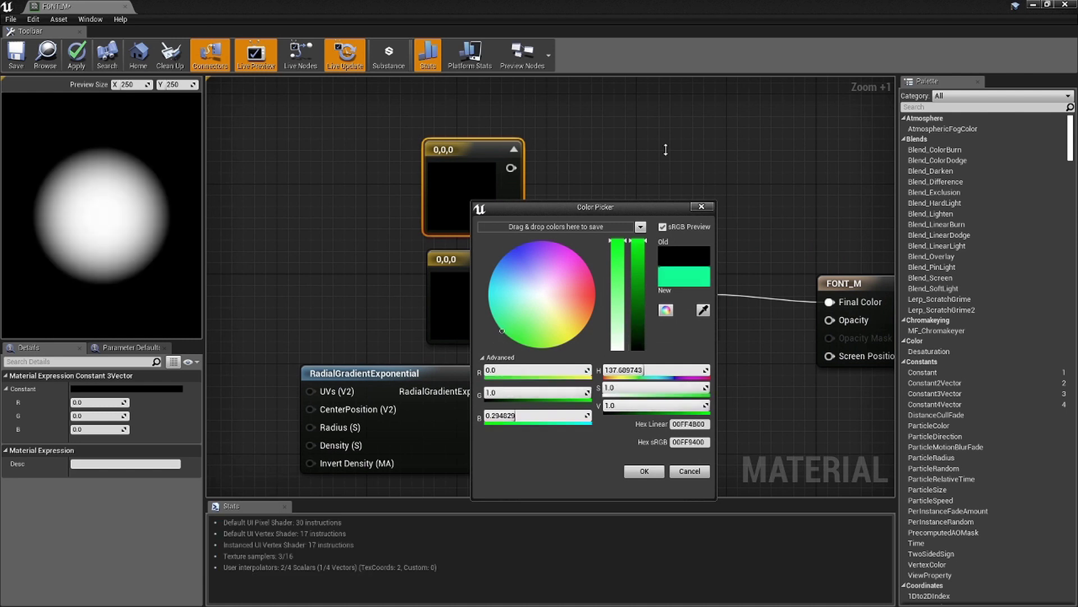
click(497, 333)
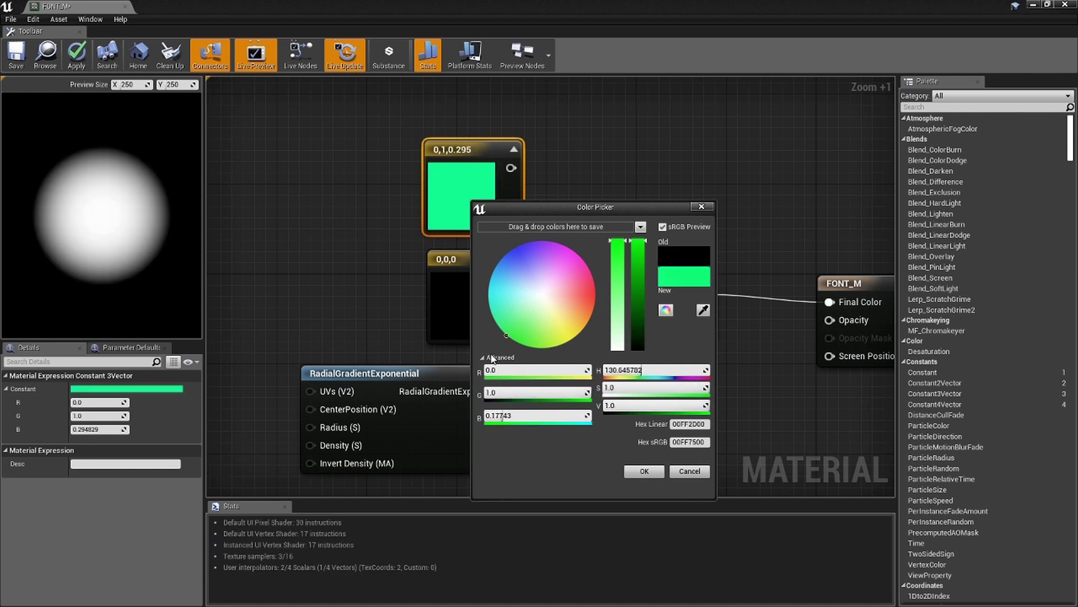
drag(494, 356, 495, 358)
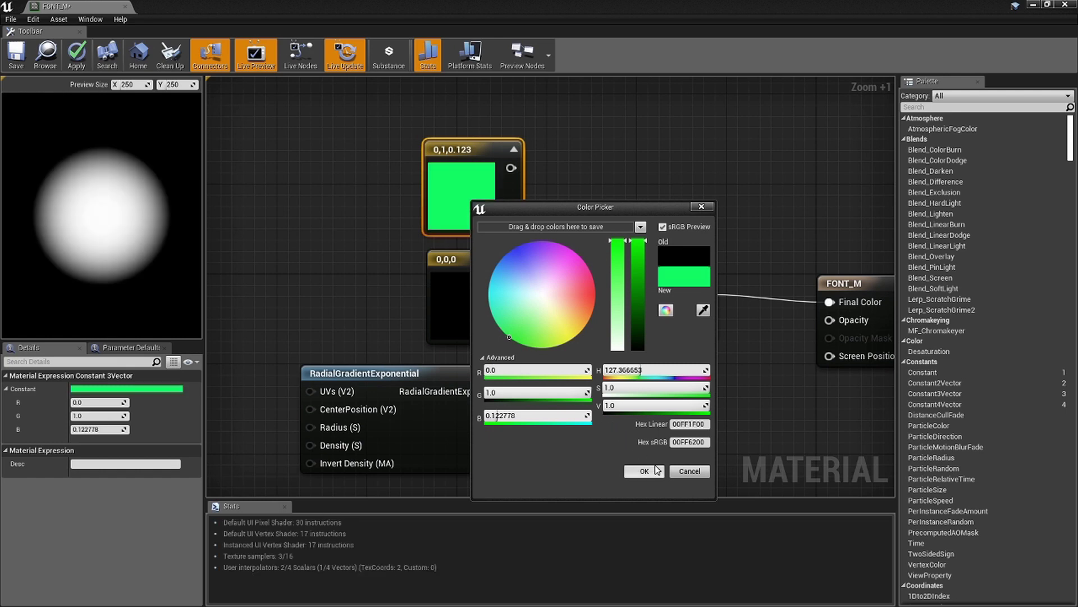
click(655, 475)
Set the lower constant to cyan-green (0,1,0.521).
double_click(472, 331)
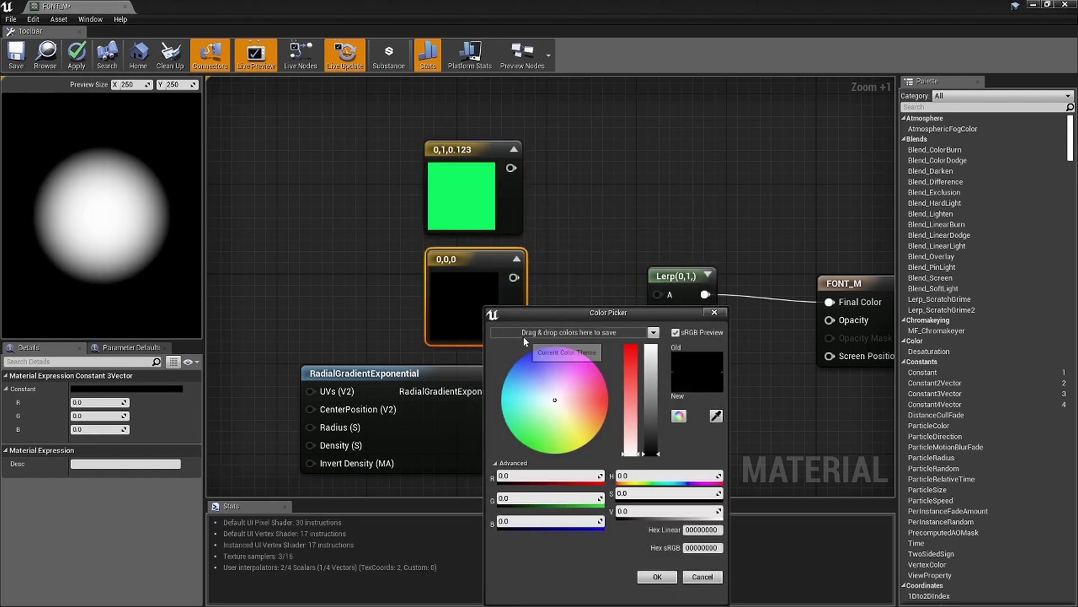
drag(657, 433, 600, 332)
drag(530, 407, 496, 431)
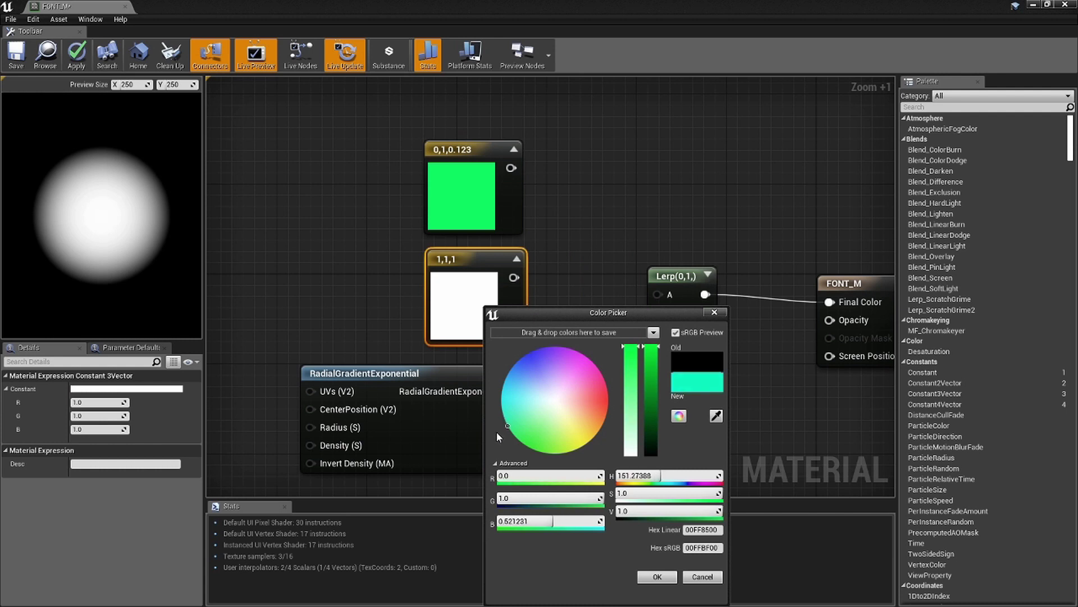
click(644, 579)
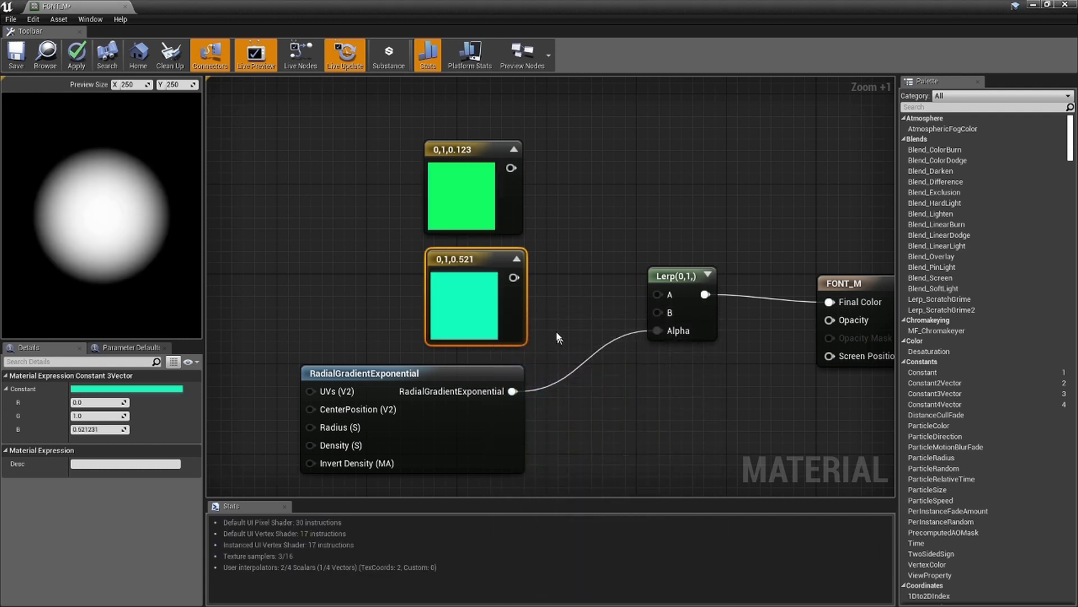
Wire the green constants into Lerp A and B, then dock FONT_M beside the Aphotic level.
drag(512, 168, 513, 278)
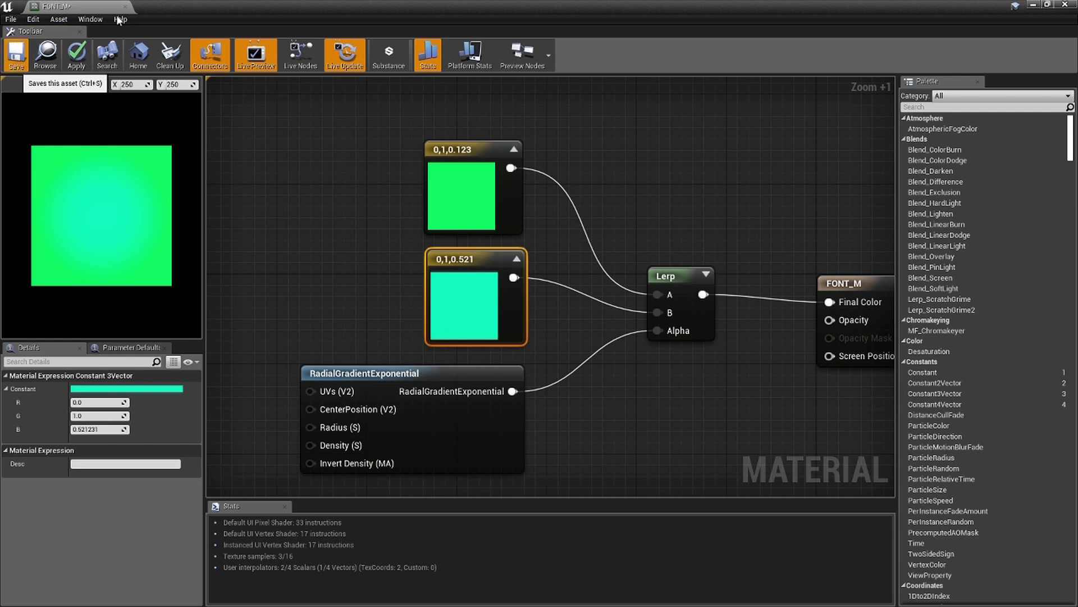
drag(121, 10, 302, 6)
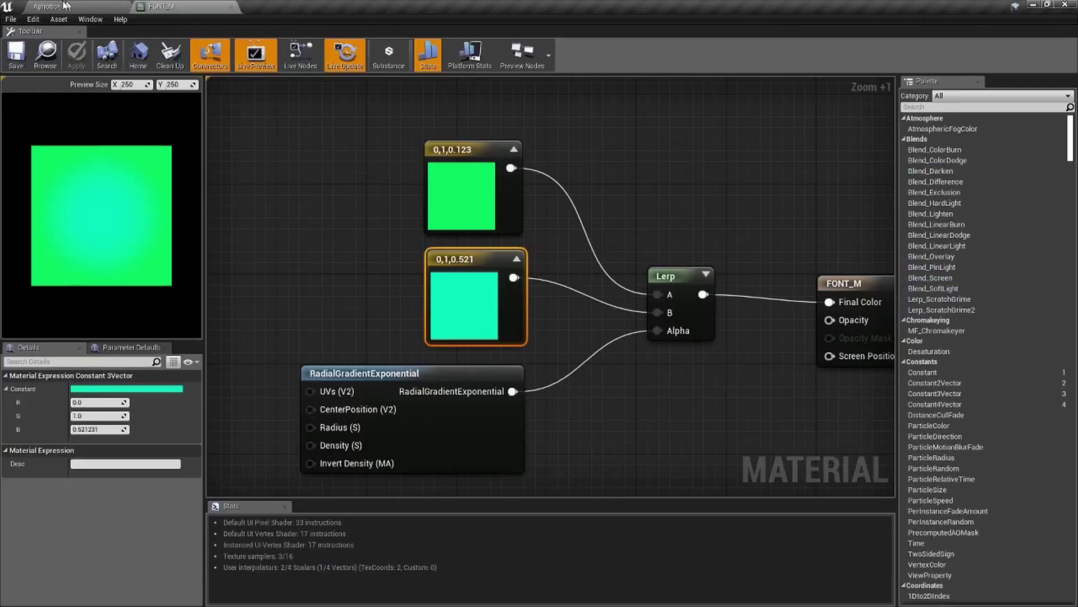
click(56, 6)
click(49, 409)
Apply FONT_M as the font material of the EMERALD OBTAINED text block.
double_click(52, 416)
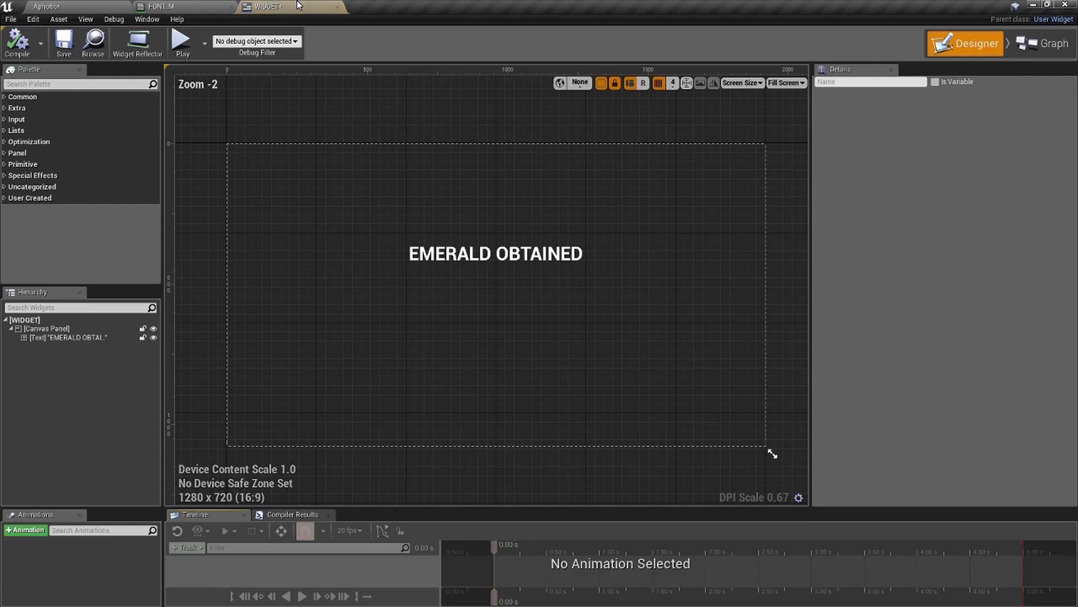
click(523, 254)
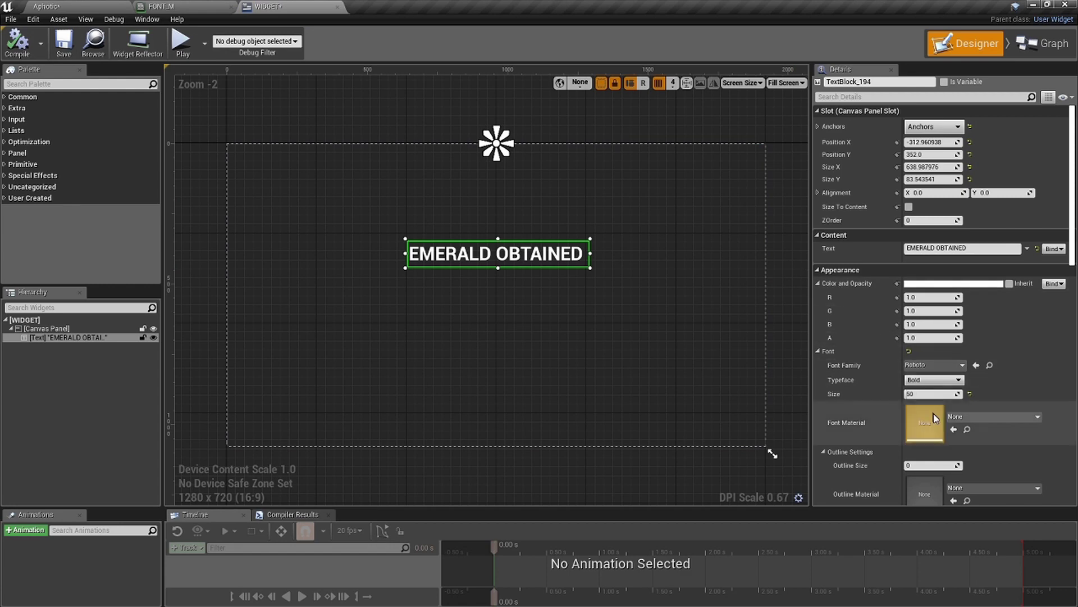
click(116, 6)
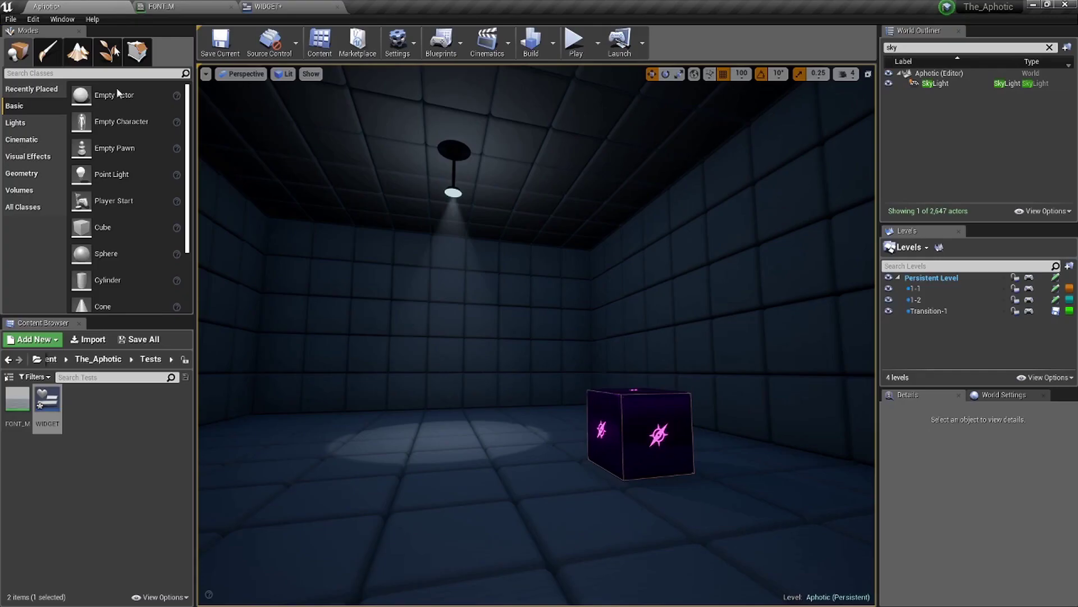
drag(18, 402, 923, 422)
scroll(505, 259, up, 4)
scroll(501, 188, up, 3)
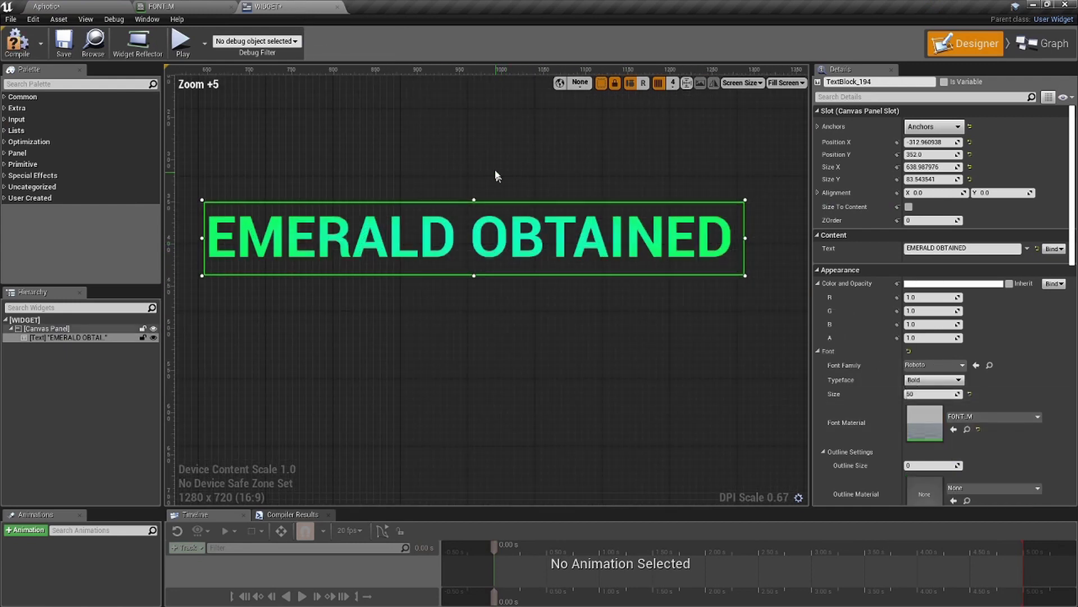
Deselect the text block and compile the WIDGET blueprint.
click(490, 163)
scroll(491, 163, down, 2)
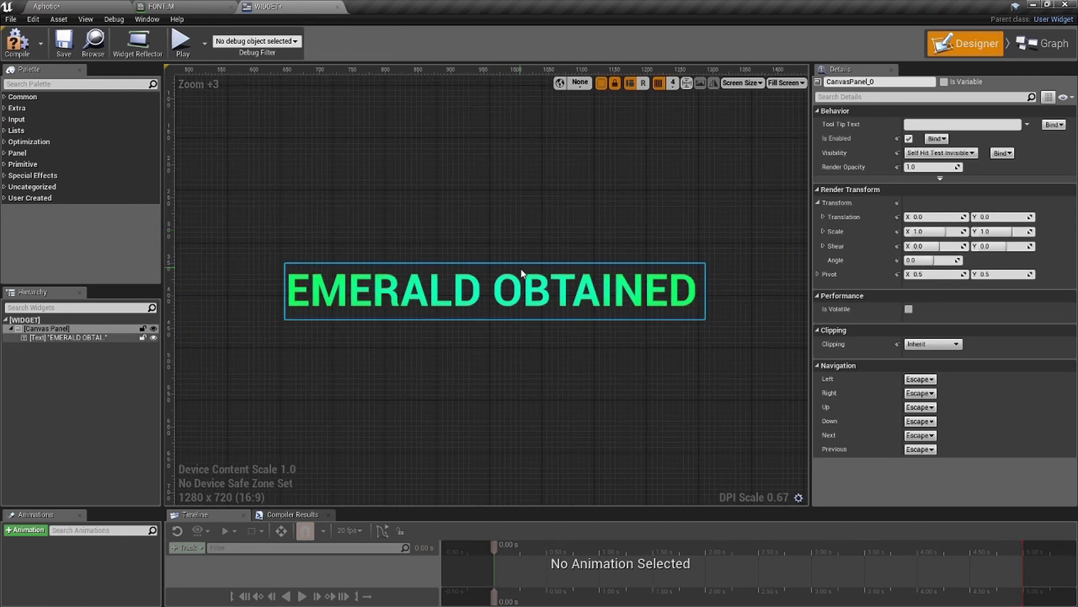
scroll(511, 257, down, 2)
scroll(505, 225, up, 2)
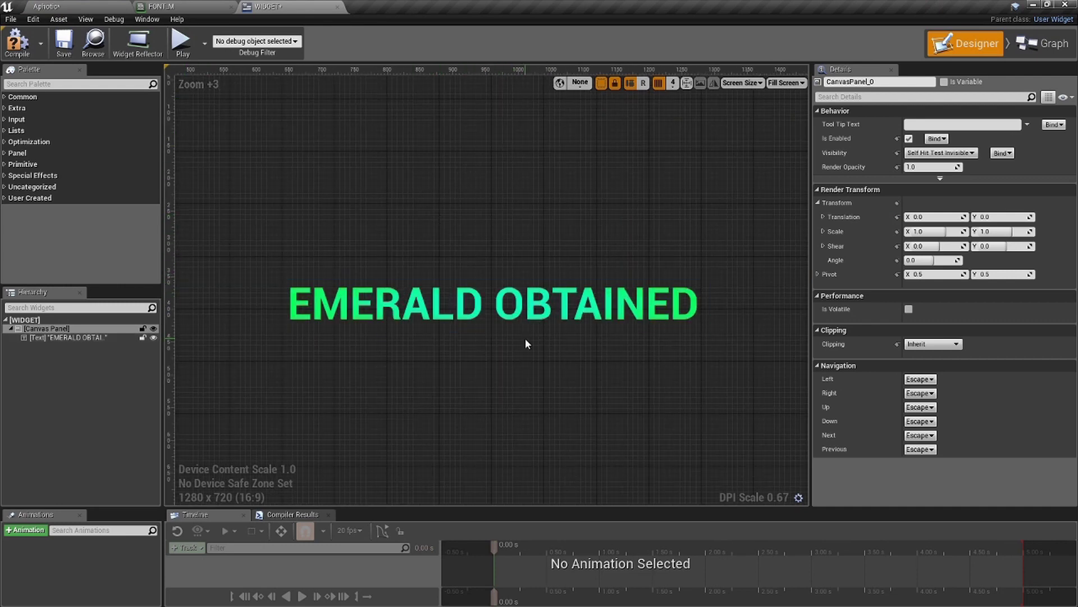
click(23, 54)
Add a TexCoord node to FONT_M's graph below the RadialGradientExponential.
click(159, 7)
scroll(526, 248, down, 3)
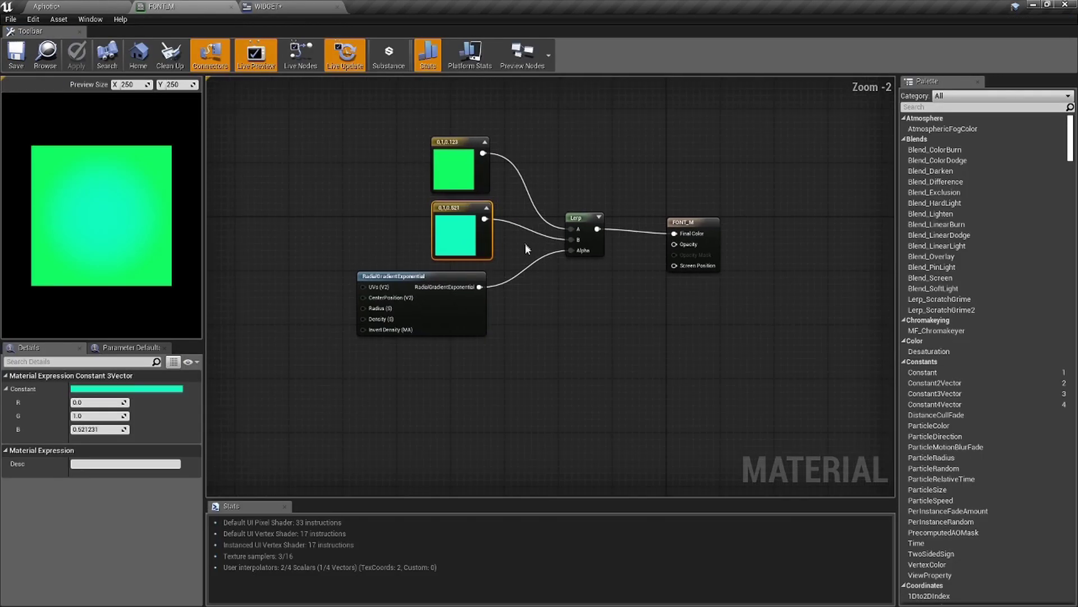
ctrl+scroll(527, 249, up, 3)
right_drag(518, 263, 479, 228)
scroll(479, 228, down, 1)
right_drag(462, 371, 459, 379)
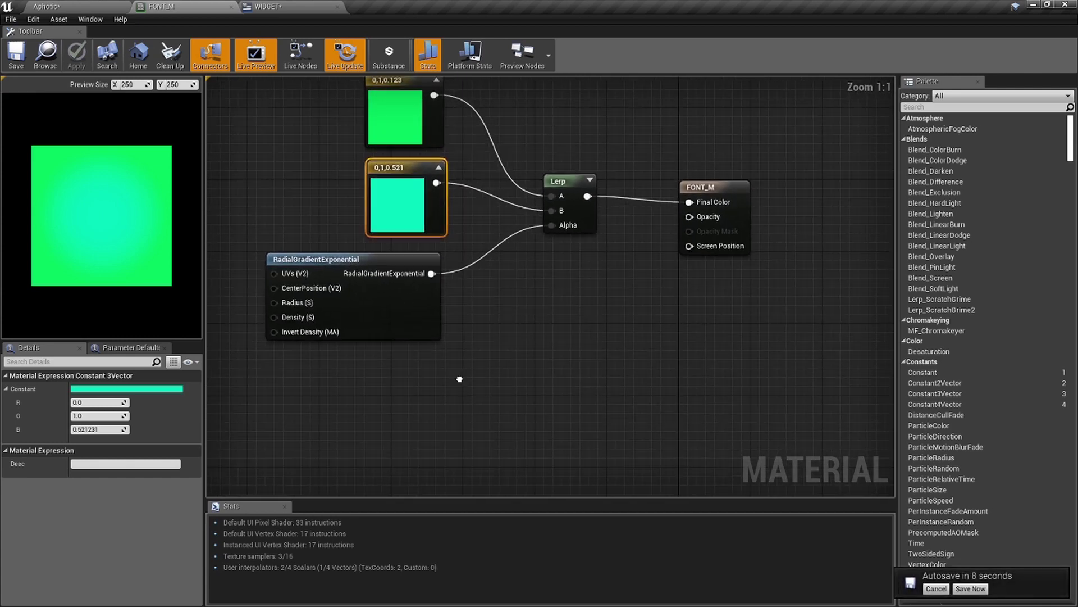
right_click(460, 379)
text(texcoord)
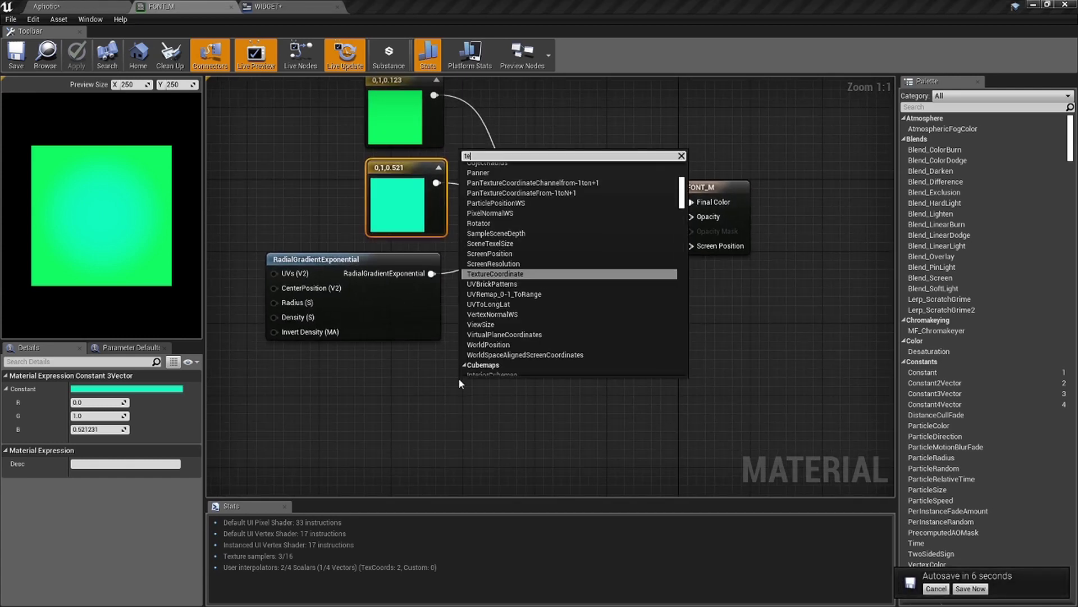
key(Return)
ctrl+scroll(537, 394, up, 4)
drag(437, 379, 253, 348)
right_drag(274, 346, 408, 335)
drag(408, 334, 321, 362)
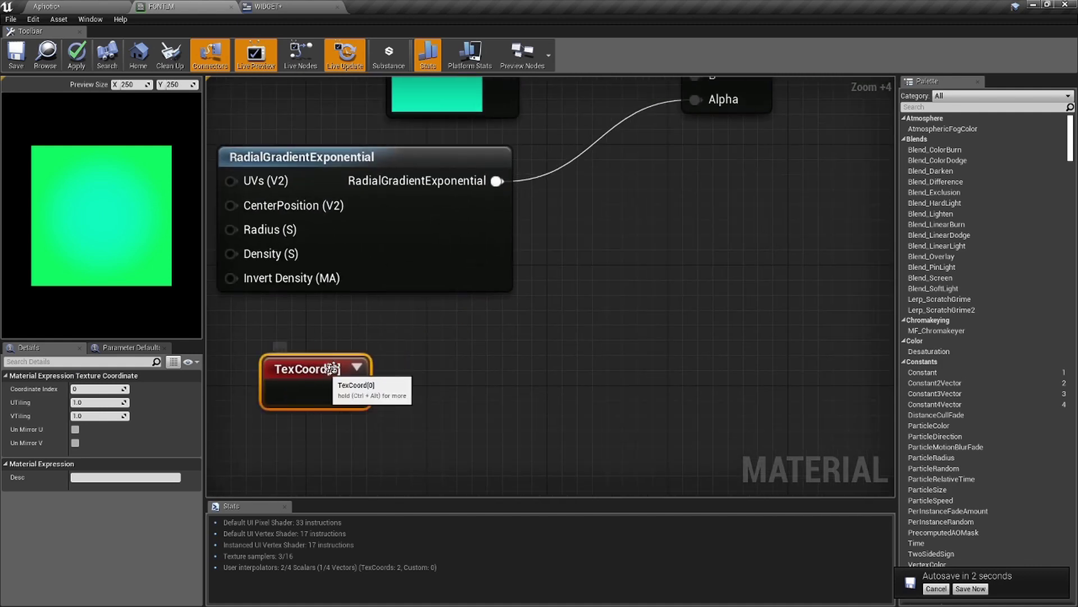
click(360, 366)
right_drag(373, 381, 368, 327)
Chain TexCoord into a ComponentMask keeping only G, then a Multiply with B 0.5.
drag(372, 339, 419, 335)
key(Return)
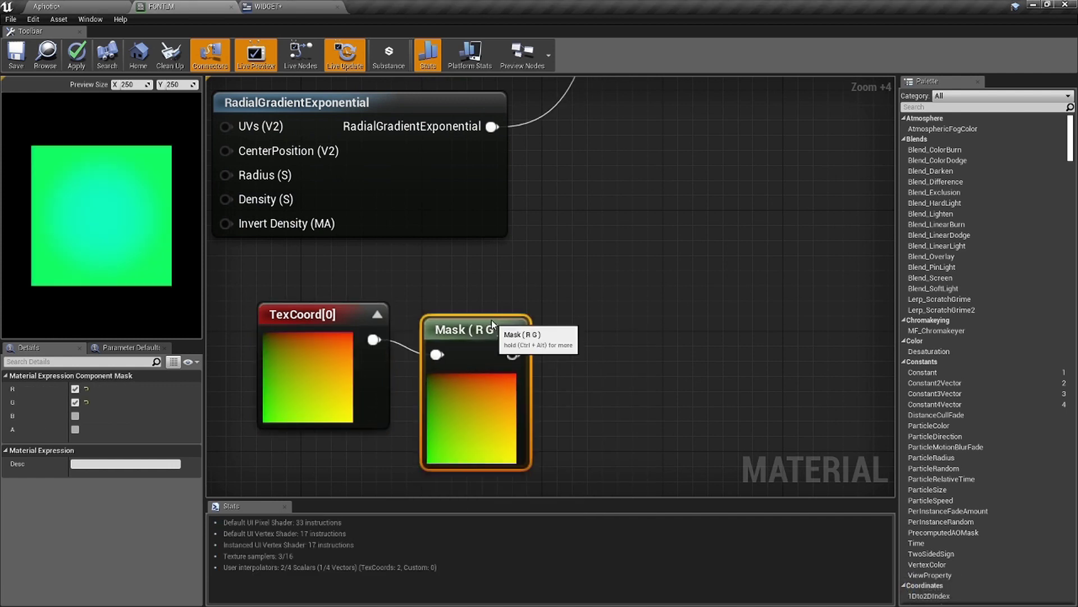
click(75, 388)
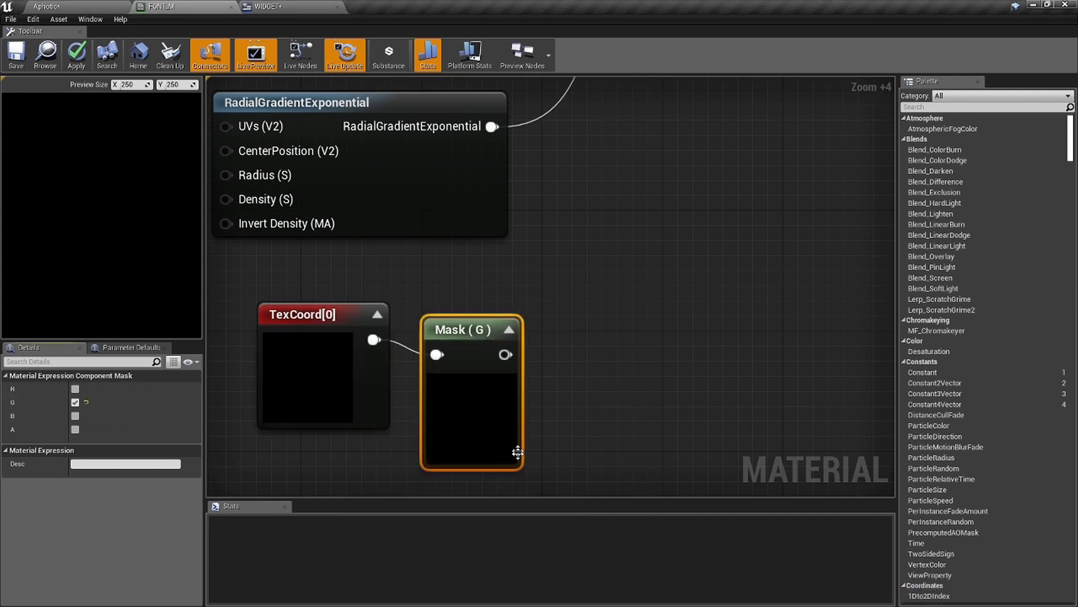
right_drag(494, 445, 424, 433)
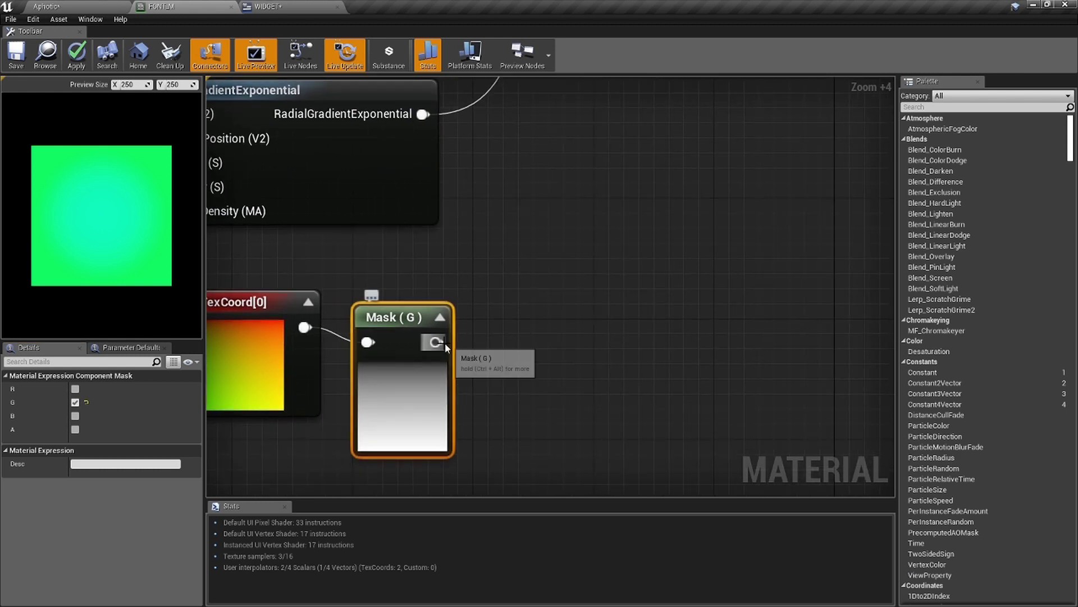
click(482, 340)
drag(436, 342, 495, 371)
click(96, 402)
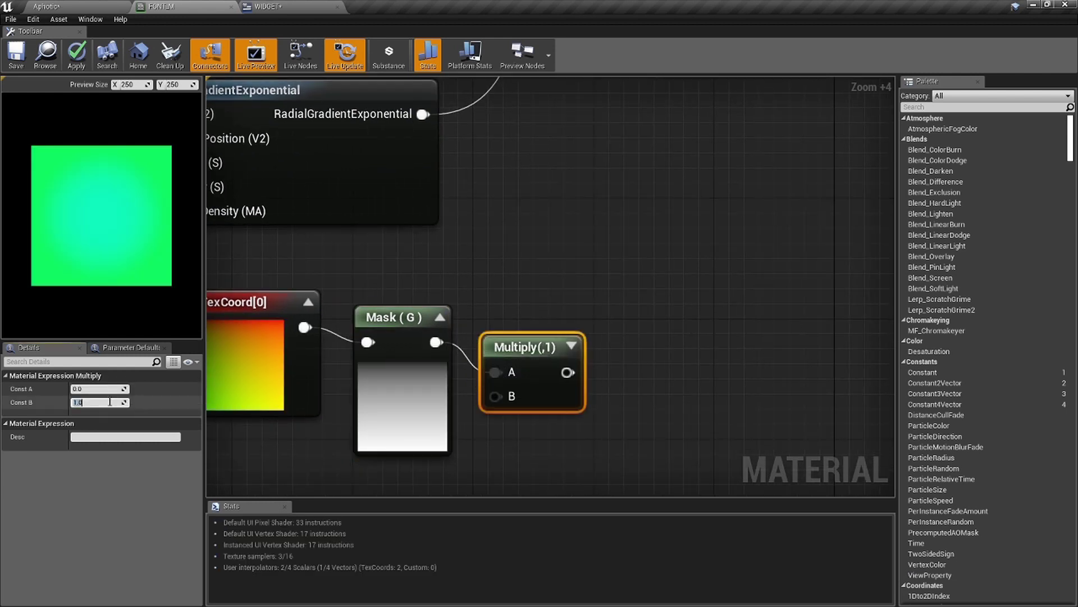
text(0.5)
key(Return)
Add a Sine node fed by the Multiply output.
drag(578, 372, 672, 366)
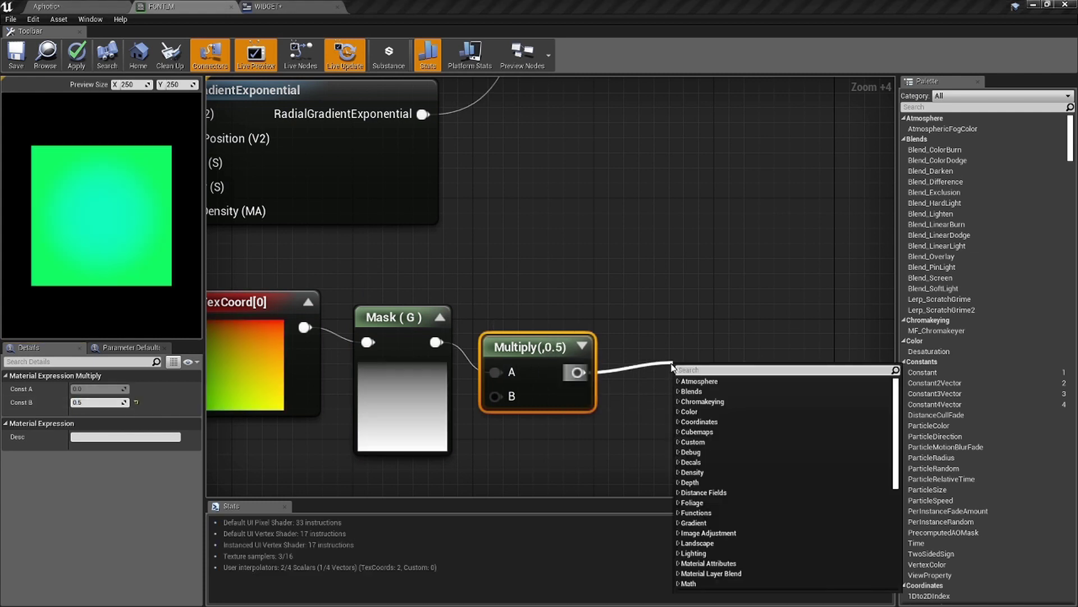
text(sine)
key(Return)
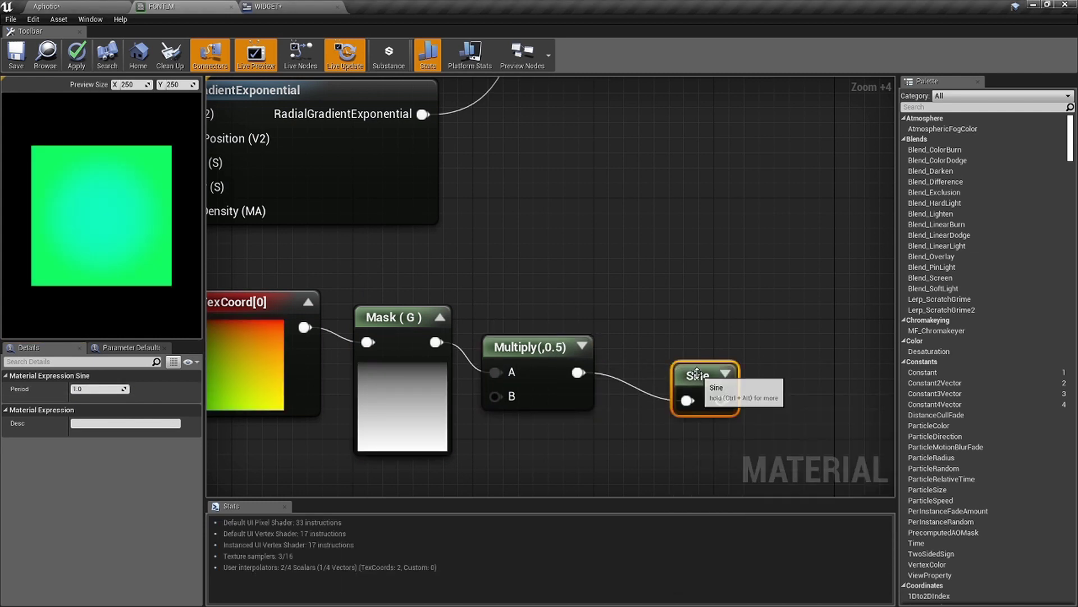
scroll(717, 348, down, 6)
drag(763, 379, 352, 345)
scroll(451, 355, up, 6)
Add a Power node after Sine with exponent 25.
drag(530, 363, 622, 359)
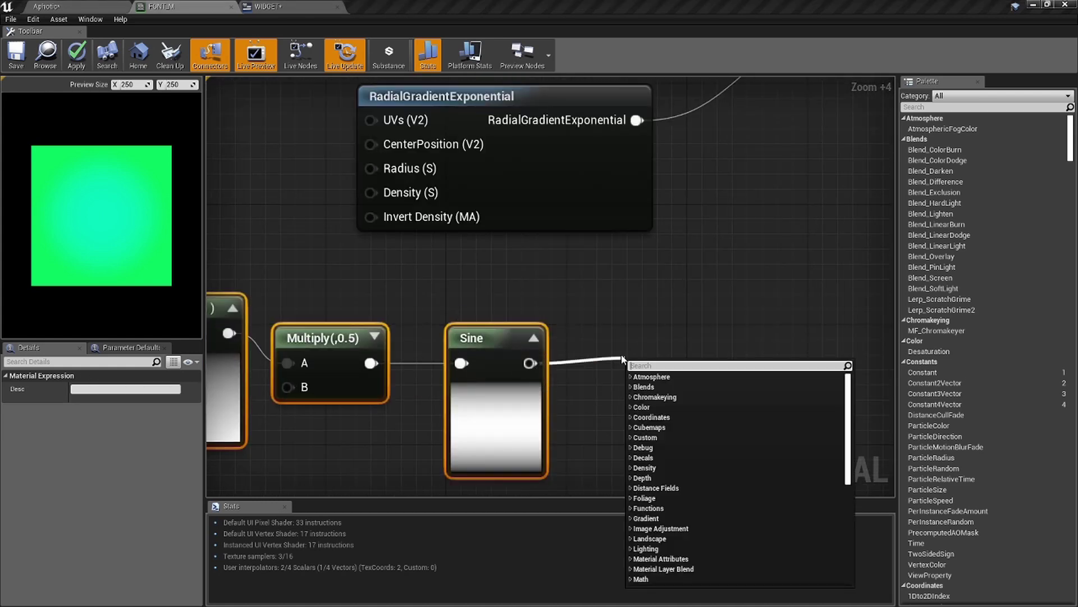
text(power)
key(Return)
right_drag(712, 339, 566, 308)
scroll(566, 309, up, 3)
click(572, 344)
drag(523, 346, 525, 308)
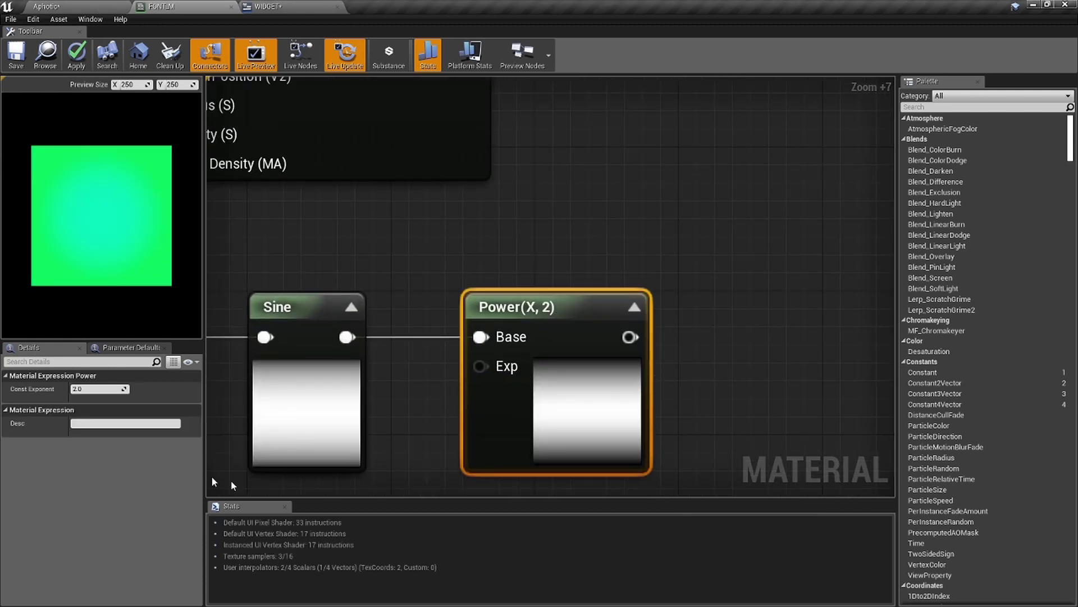
click(113, 388)
text(20)
key(Return)
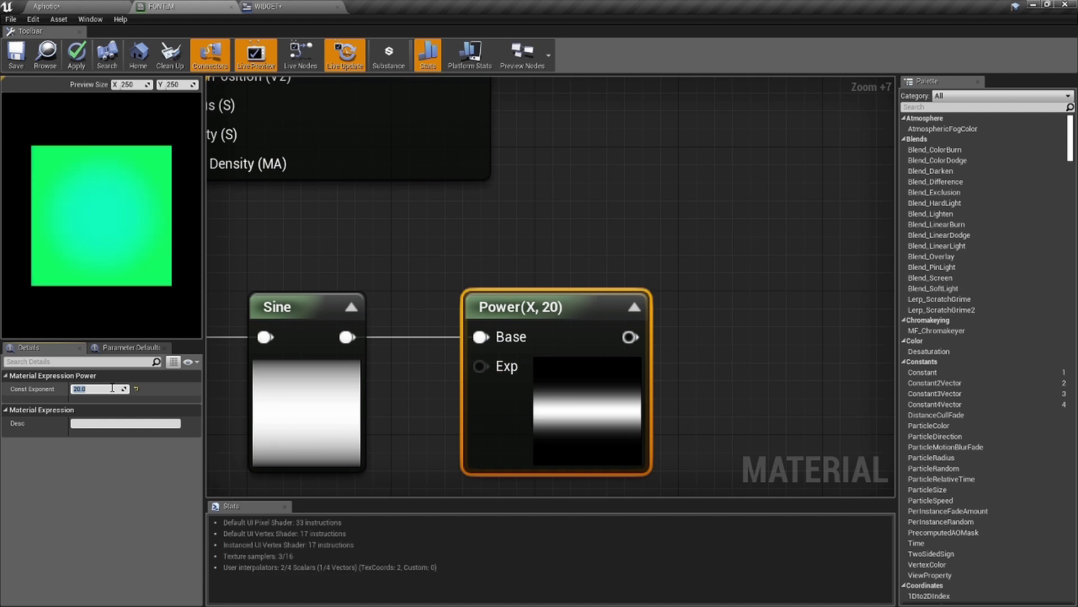
text(25)
key(Return)
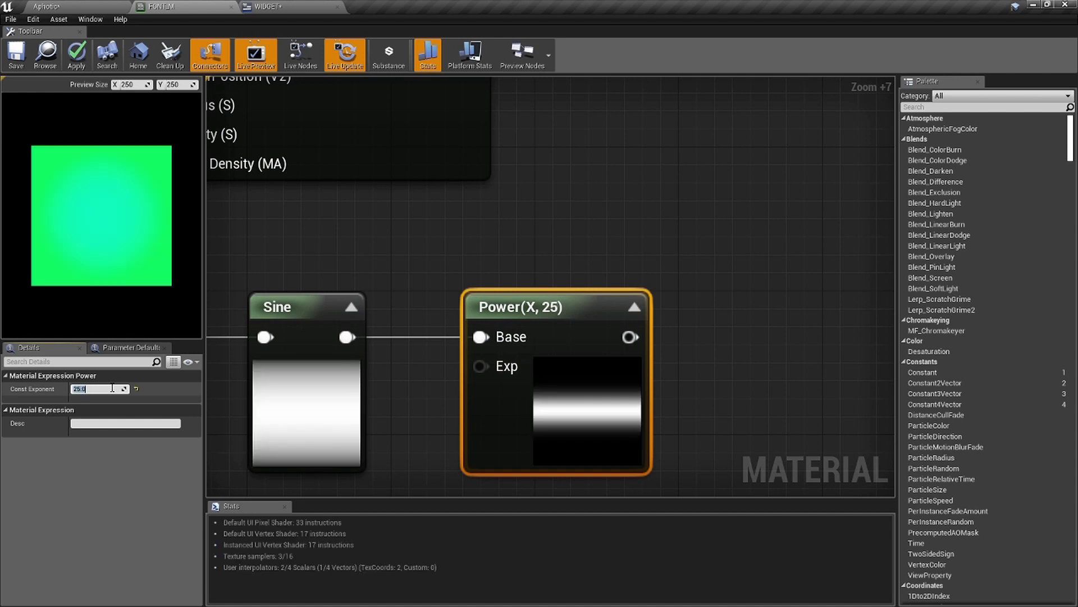
scroll(632, 282, down, 7)
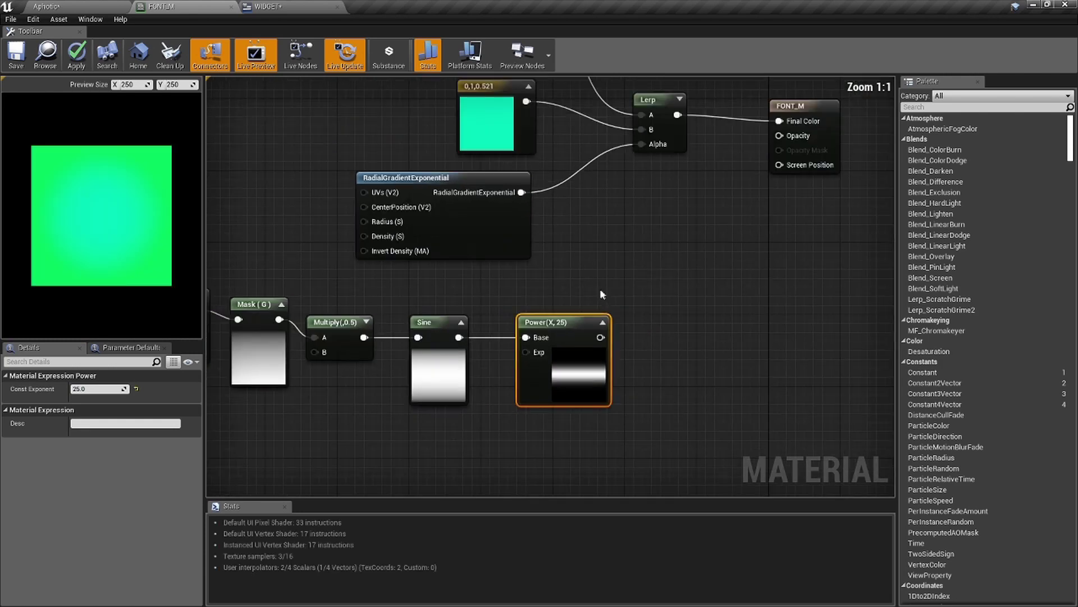
Add a Clamp node fed by the Power(X, 25) output and move it up beside Power.
scroll(563, 362, up, 2)
drag(561, 365, 643, 365)
text(clamp)
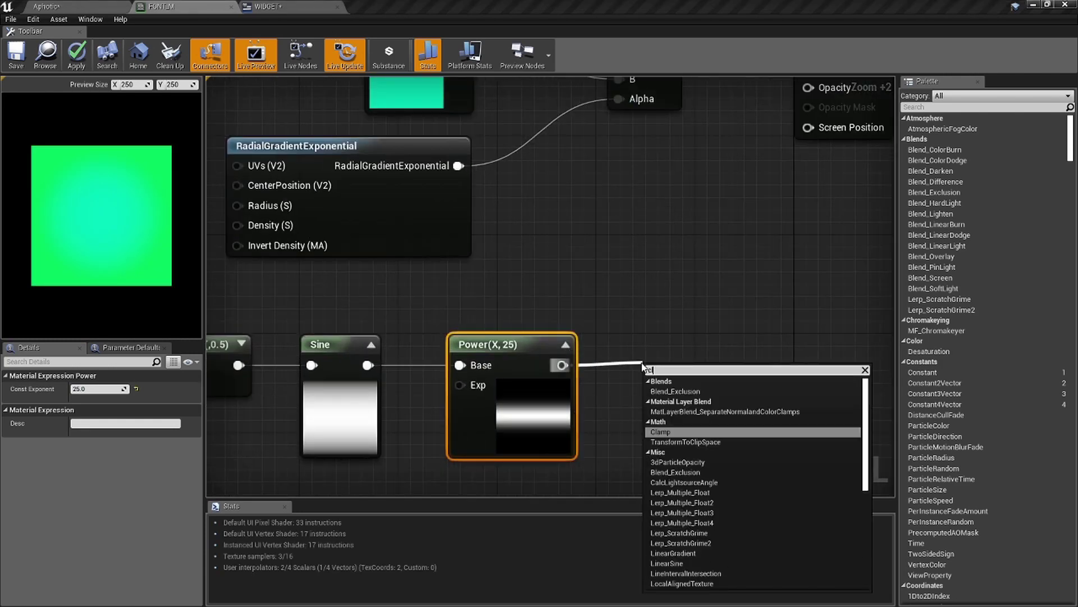
key(Return)
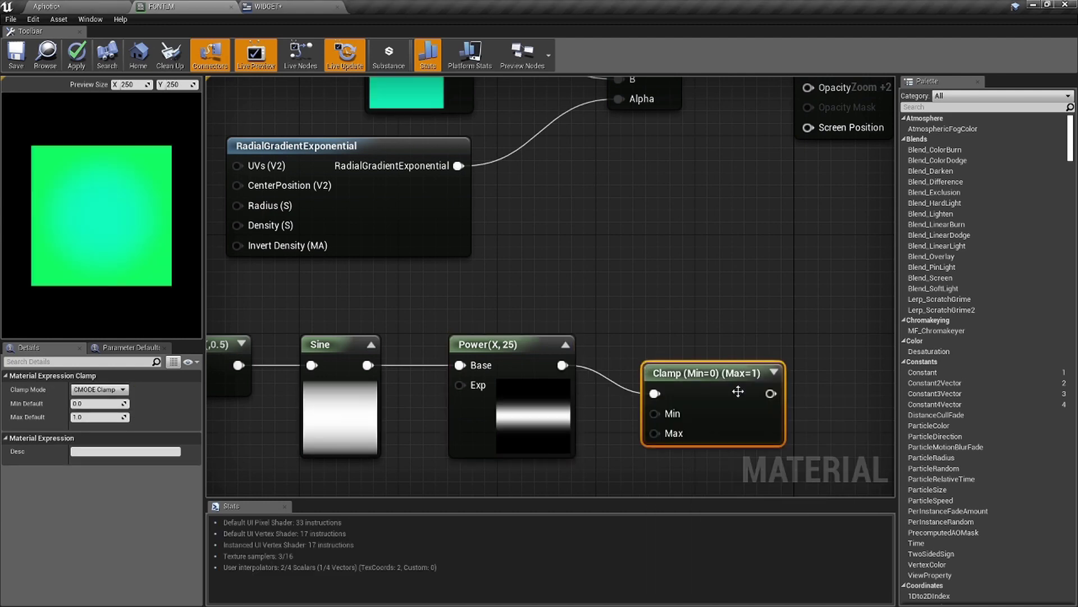
drag(747, 407, 701, 378)
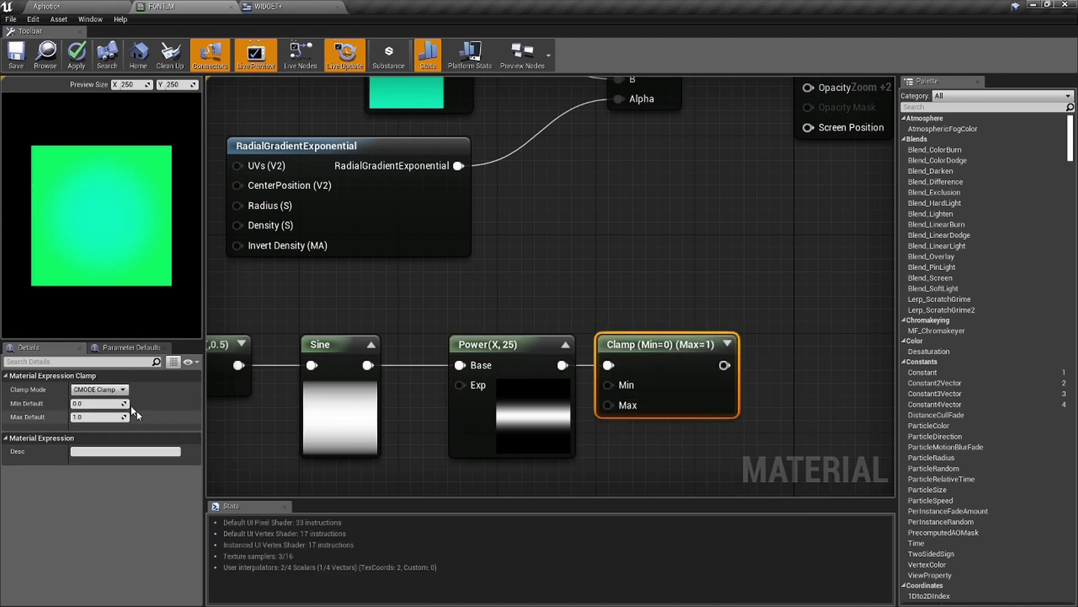
Shift the six-node bottom chain left and place a new Lerp node below the colour nodes.
scroll(573, 289, down, 5)
drag(637, 365, 278, 301)
drag(651, 331, 449, 344)
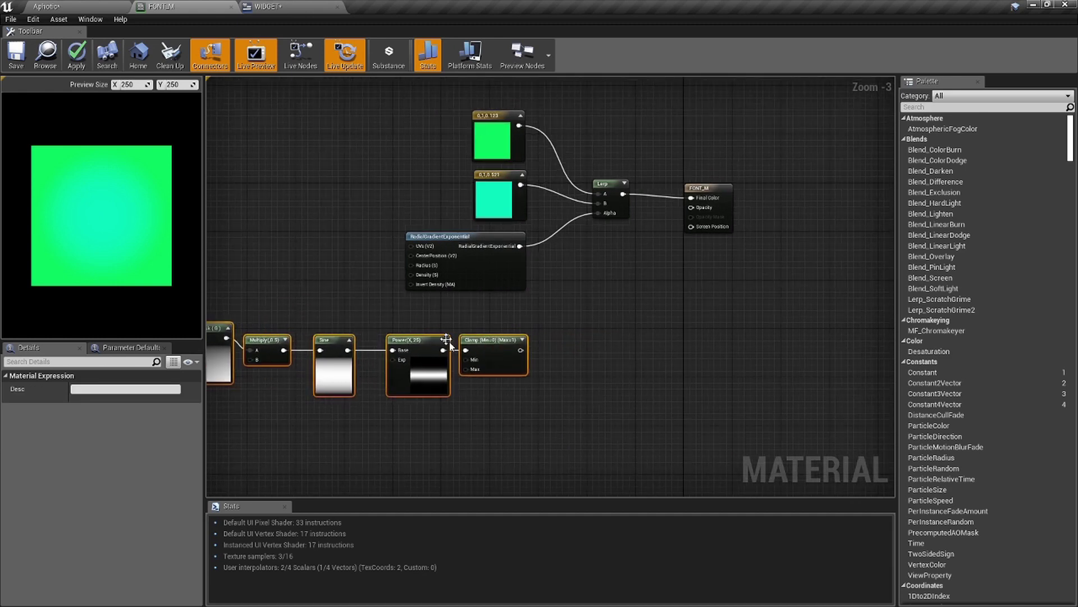
scroll(527, 310, up, 2)
right_drag(600, 293, 603, 321)
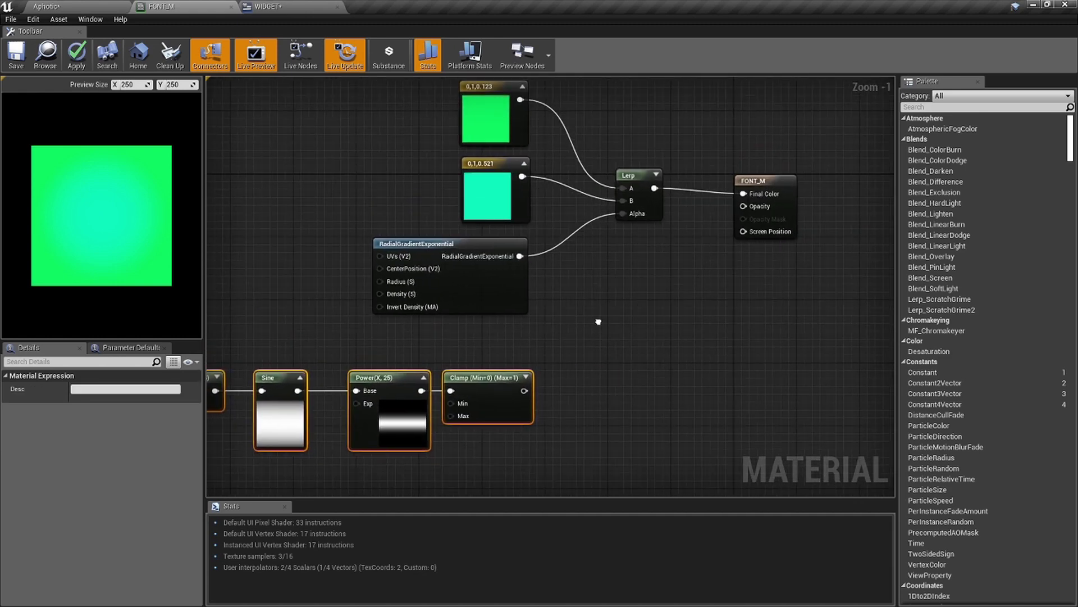
click(625, 336)
Wire Clamp into the new Lerp's Alpha and the first Lerp into it, then drive Final Color from it.
drag(669, 323, 335, 138)
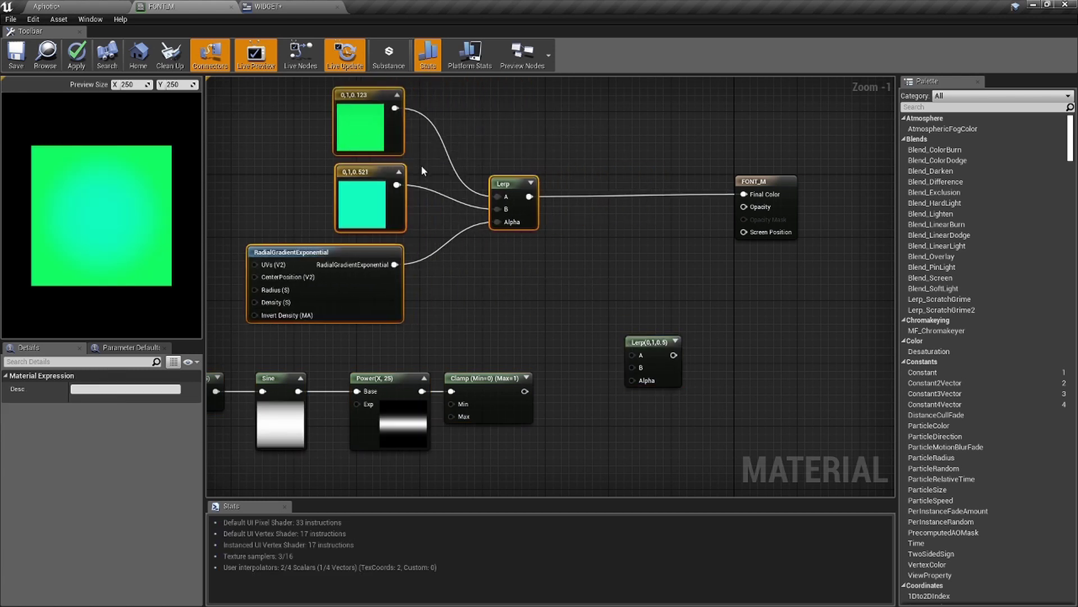
drag(524, 391, 633, 381)
mouse_move(529, 196)
mouse_down()
mouse_move(556, 212)
mouse_move(638, 355)
mouse_move(563, 292)
mouse_move(554, 212)
mouse_move(529, 197)
mouse_up()
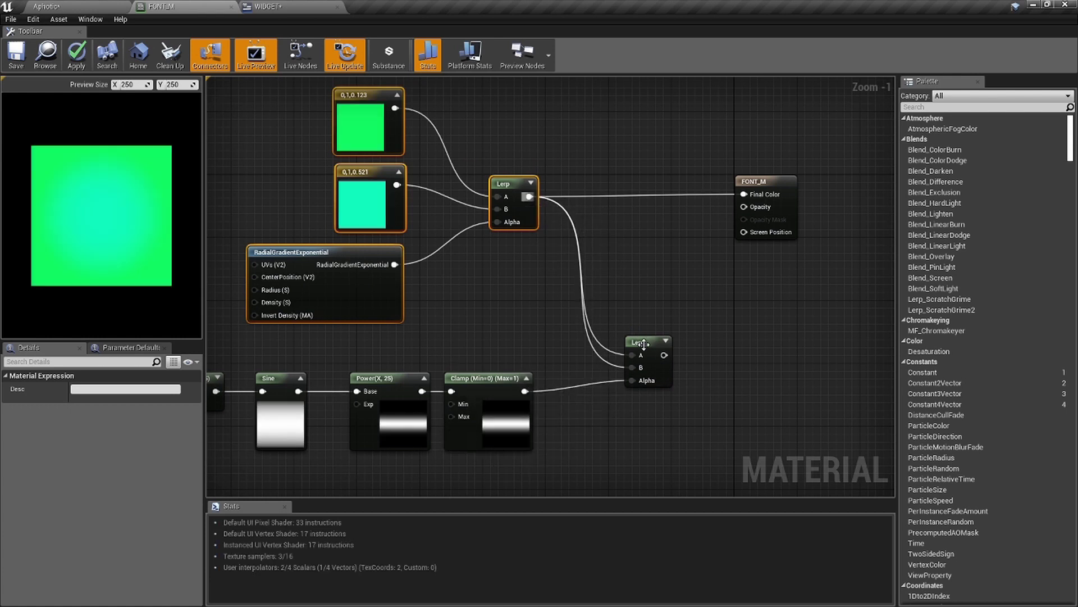
drag(664, 355, 746, 195)
scroll(551, 314, up, 2)
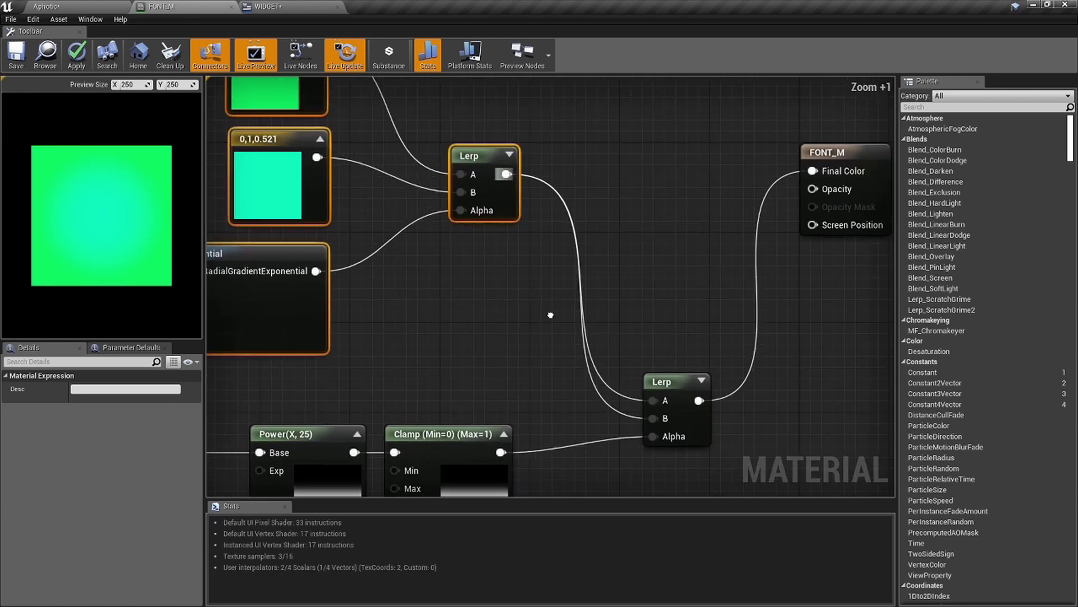
right_drag(499, 226, 482, 214)
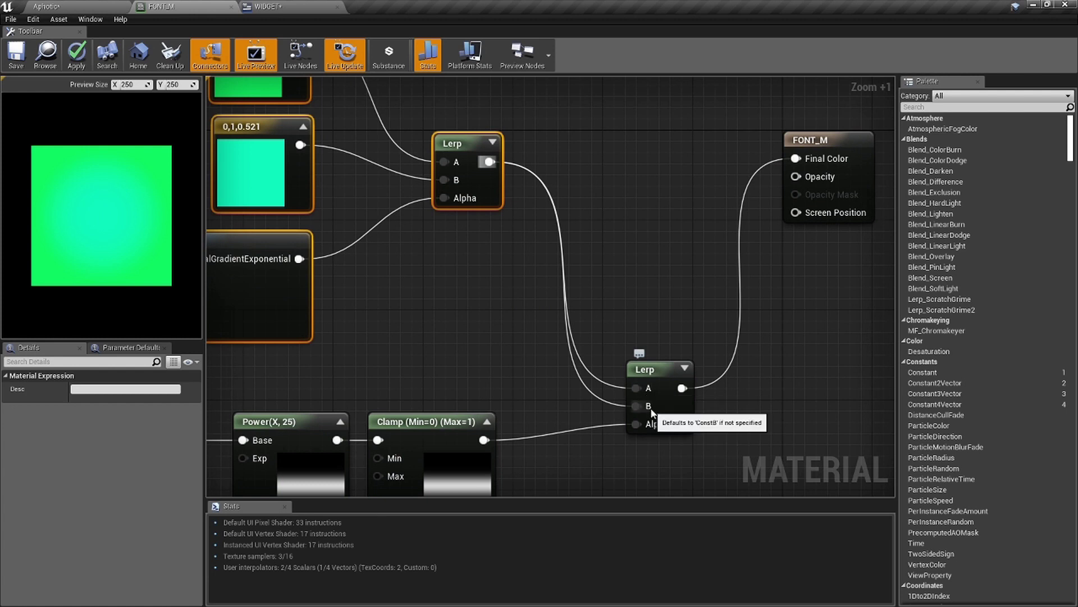
right_drag(623, 389, 645, 390)
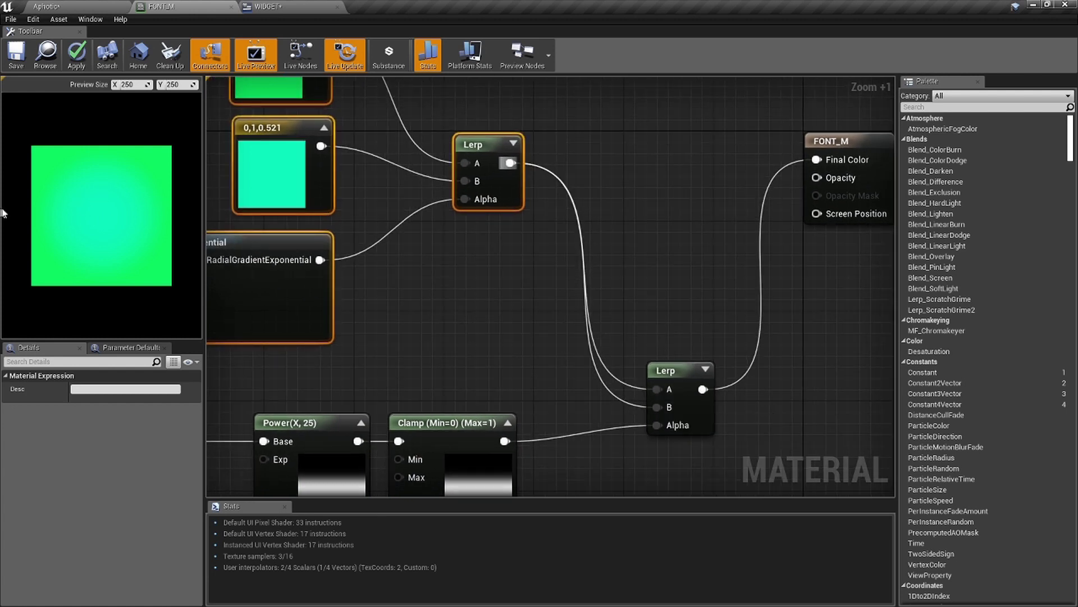
Insert a Multiply with Const B 0.2 between the upper Lerp and the lower Lerp's A, then save FONT_M.
click(572, 251)
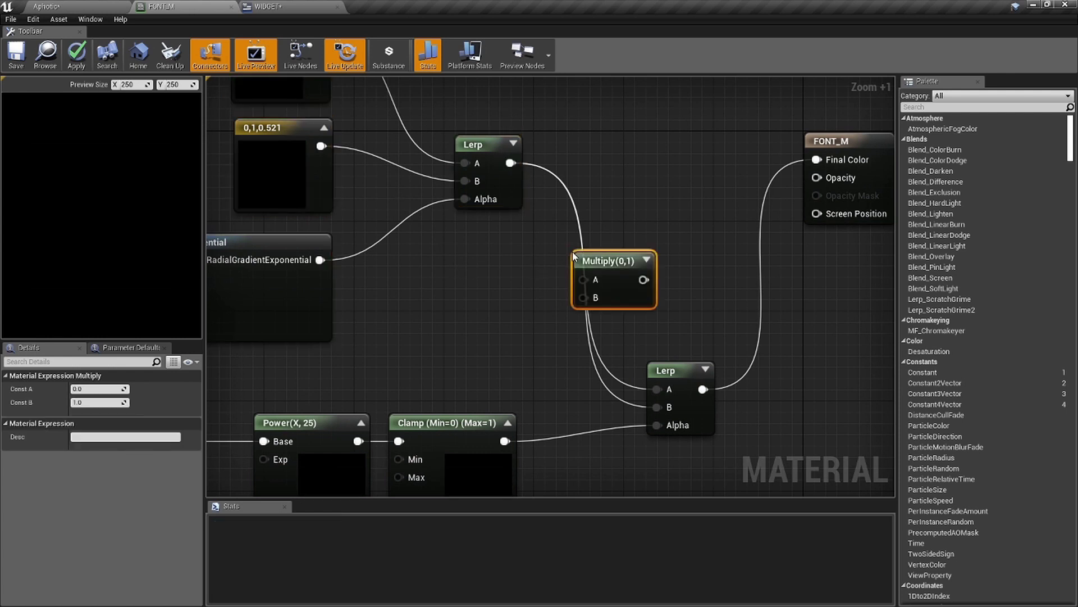
ctrl+drag(656, 389, 487, 287)
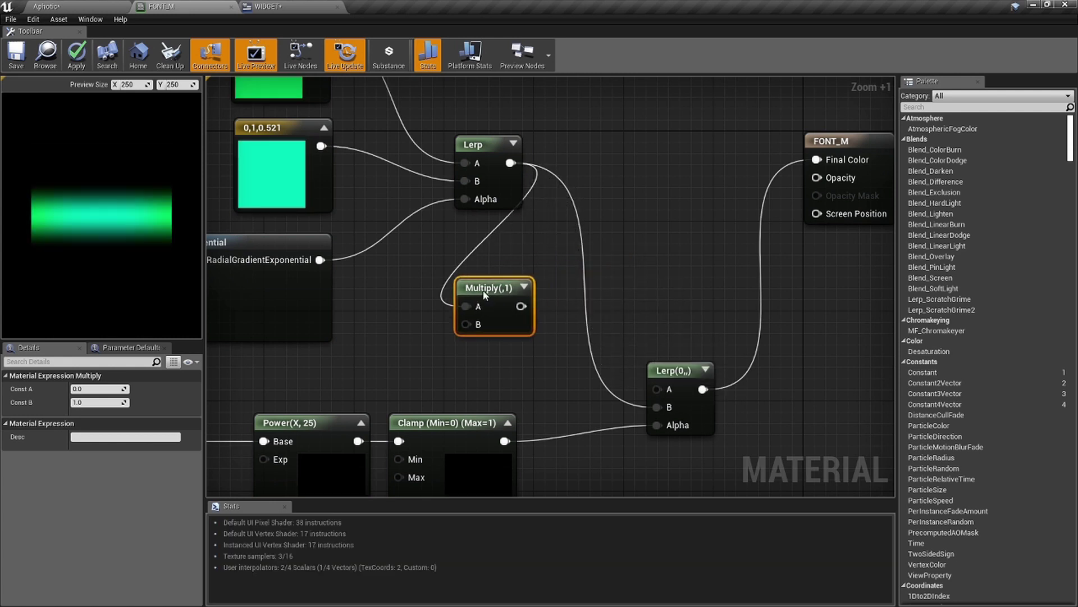
click(99, 402)
text(0.2)
key(Return)
drag(528, 306, 657, 389)
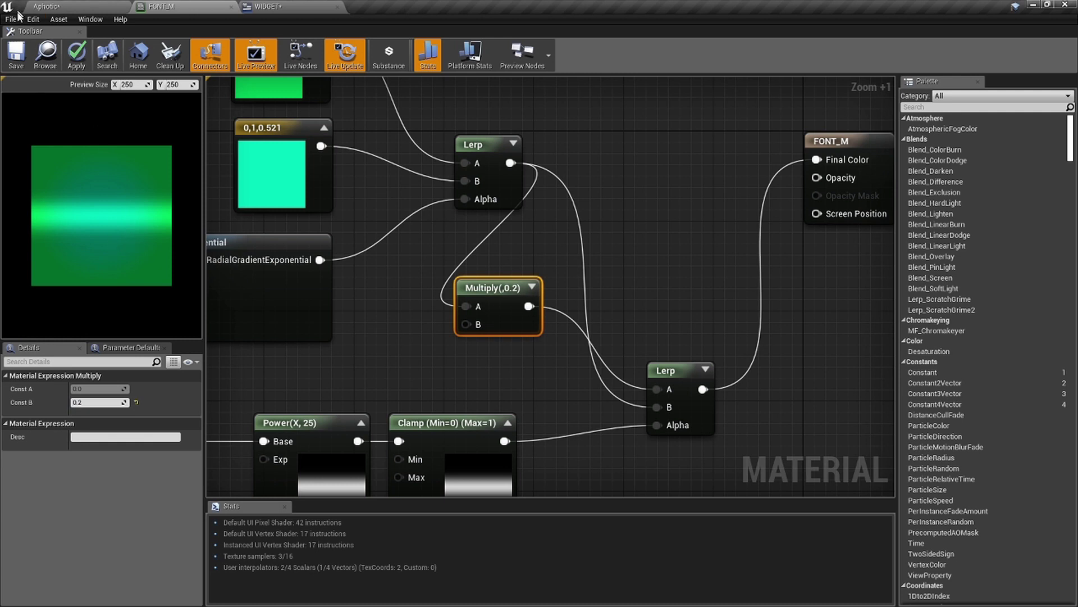
click(22, 54)
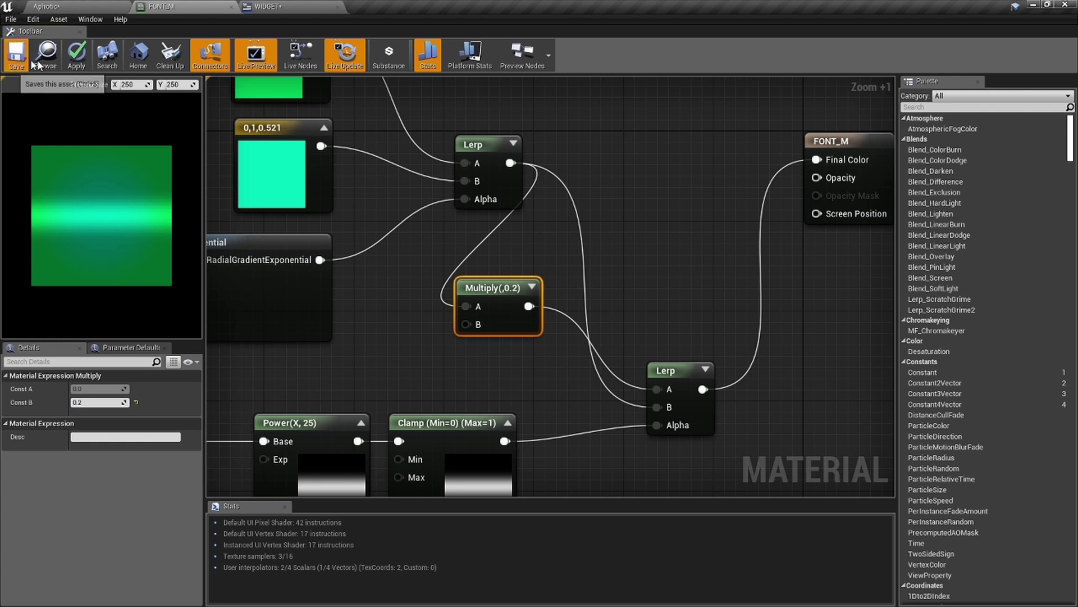
click(306, 6)
scroll(473, 290, up, 4)
scroll(473, 288, down, 5)
scroll(473, 288, up, 2)
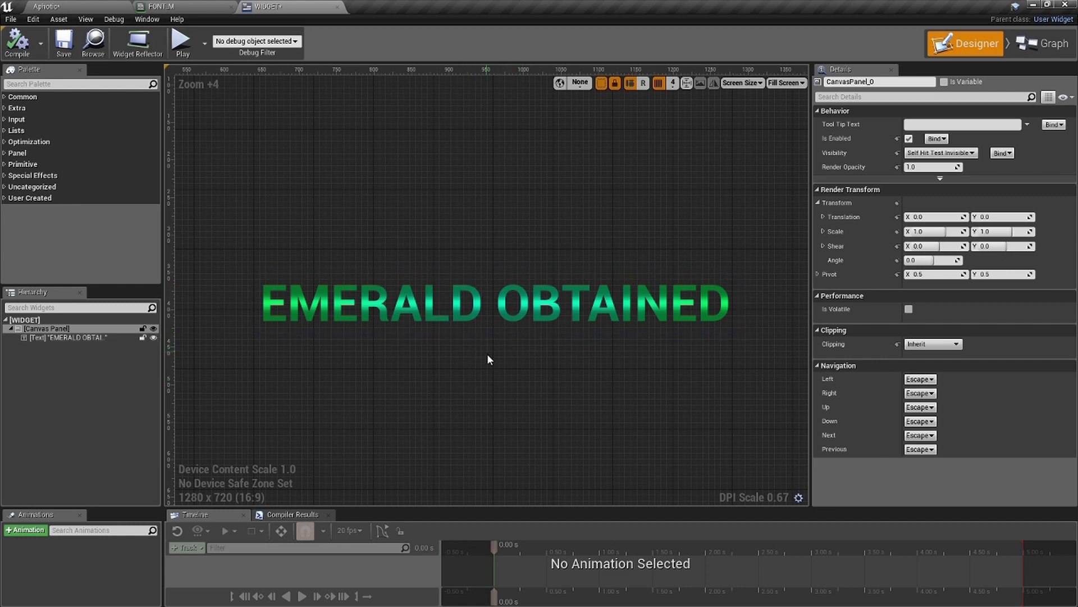
scroll(488, 357, down, 3)
scroll(504, 358, up, 1)
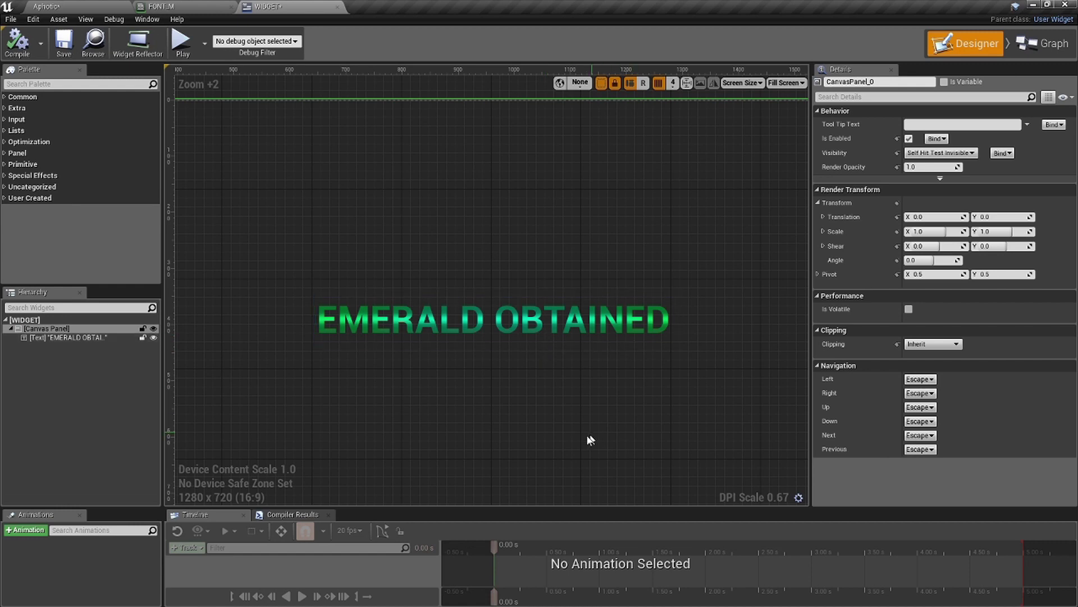
click(196, 6)
right_drag(629, 316, 539, 301)
scroll(540, 302, up, 2)
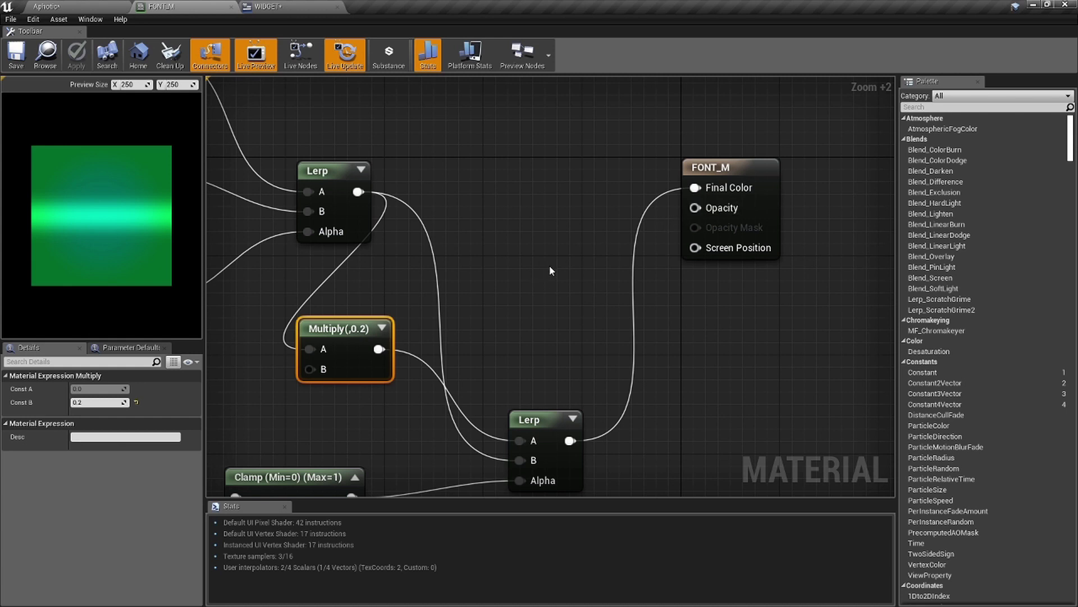
Add a scalar parameter named Opacity and connect it to FONT_M's Opacity input.
click(533, 269)
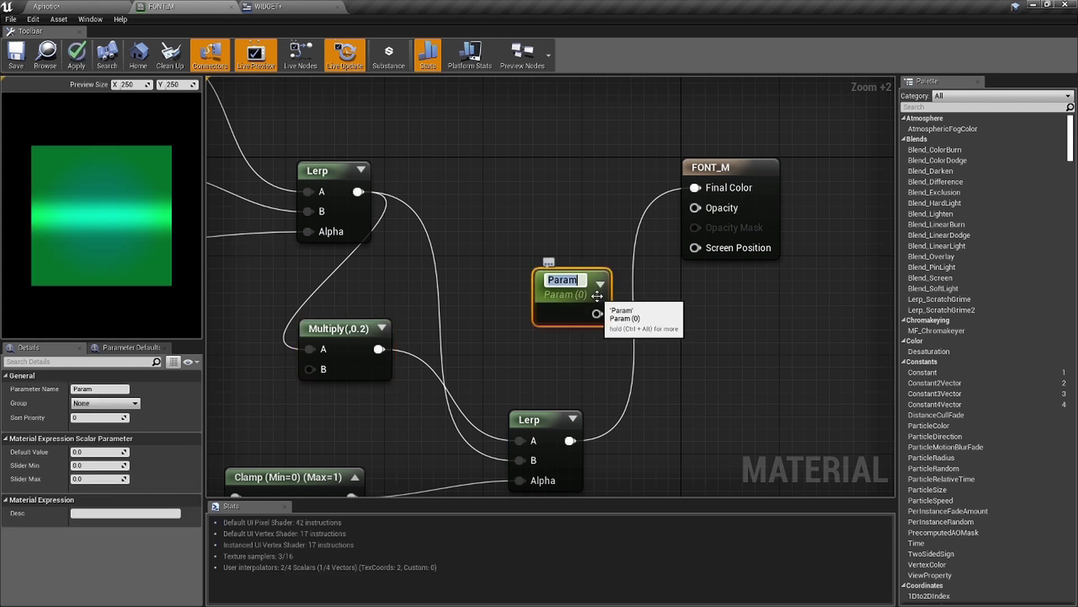
key(Return)
scroll(597, 295, up, 5)
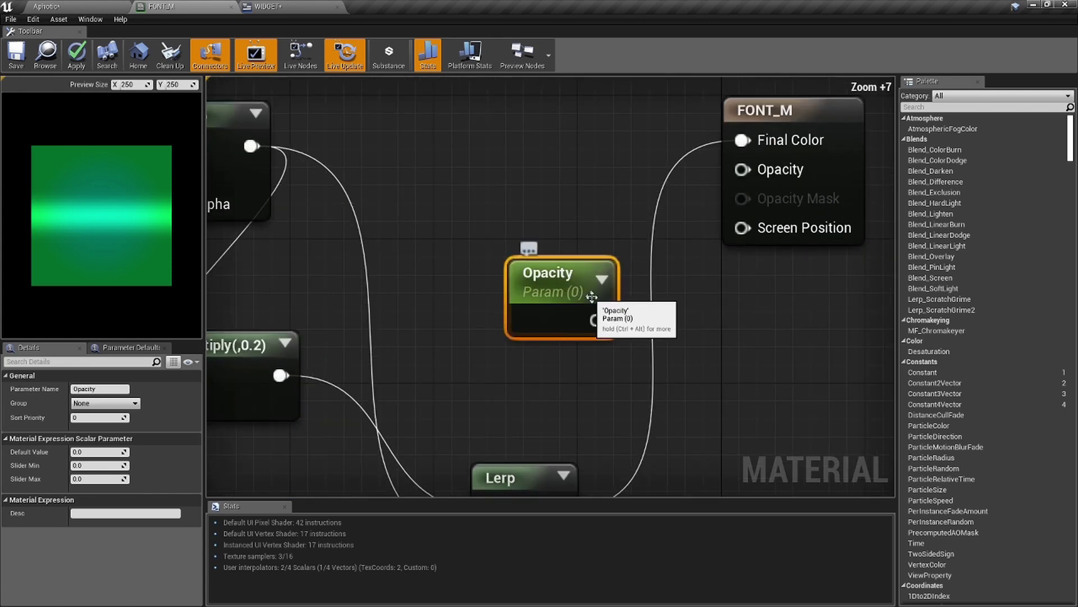
drag(597, 320, 744, 169)
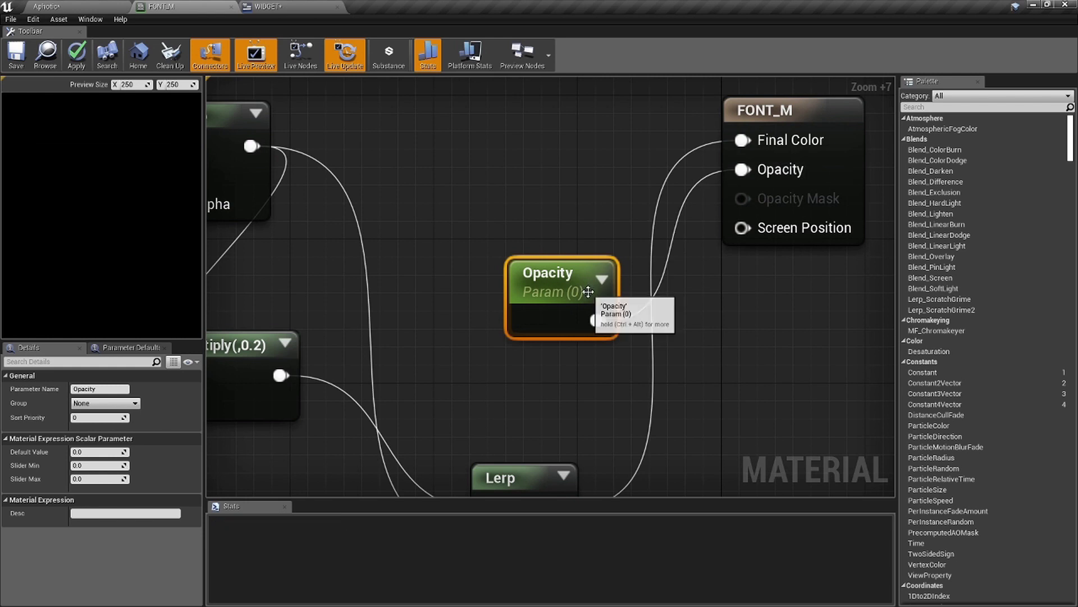
Set the Opacity parameter's default value to 0, after trying 1 and 0.5.
click(96, 452)
text(1)
key(Return)
text(0.5)
key(Return)
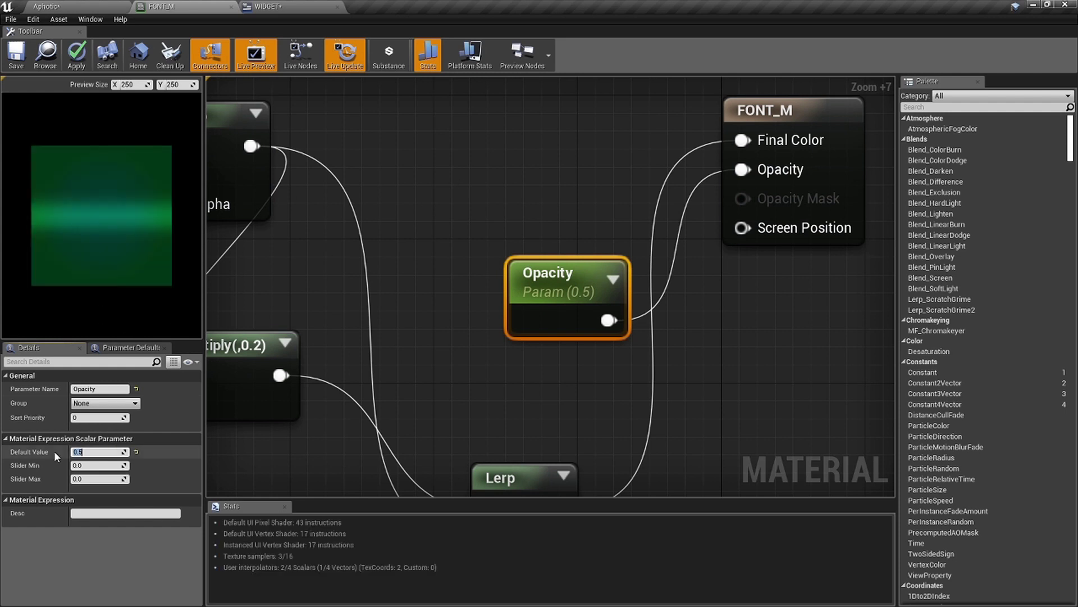
text(0)
key(Return)
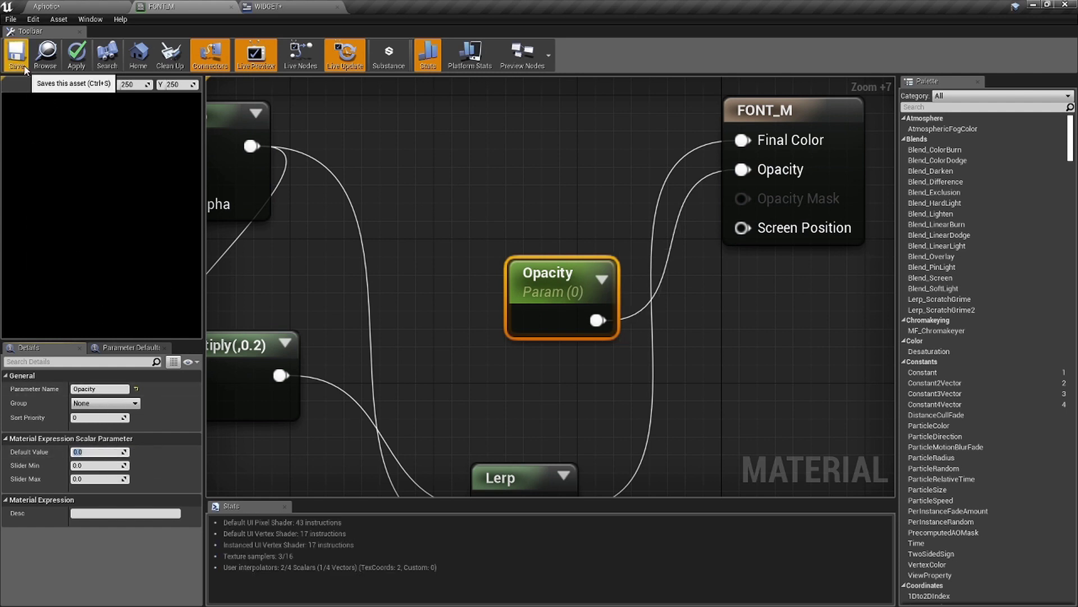
Save the FONT_M material and leave the material editor.
drag(409, 222, 619, 363)
click(617, 358)
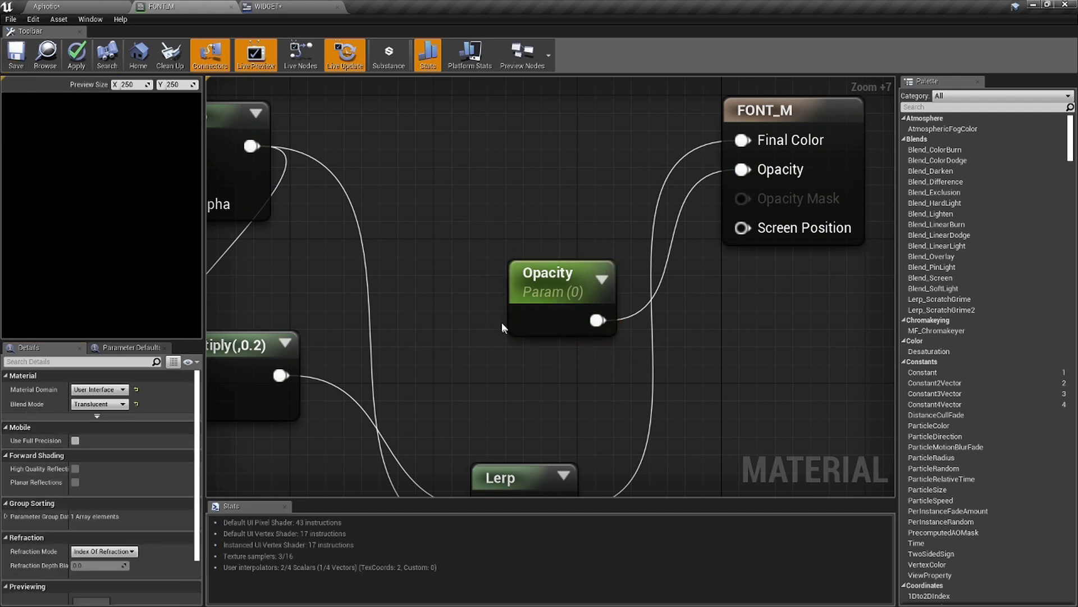
click(510, 302)
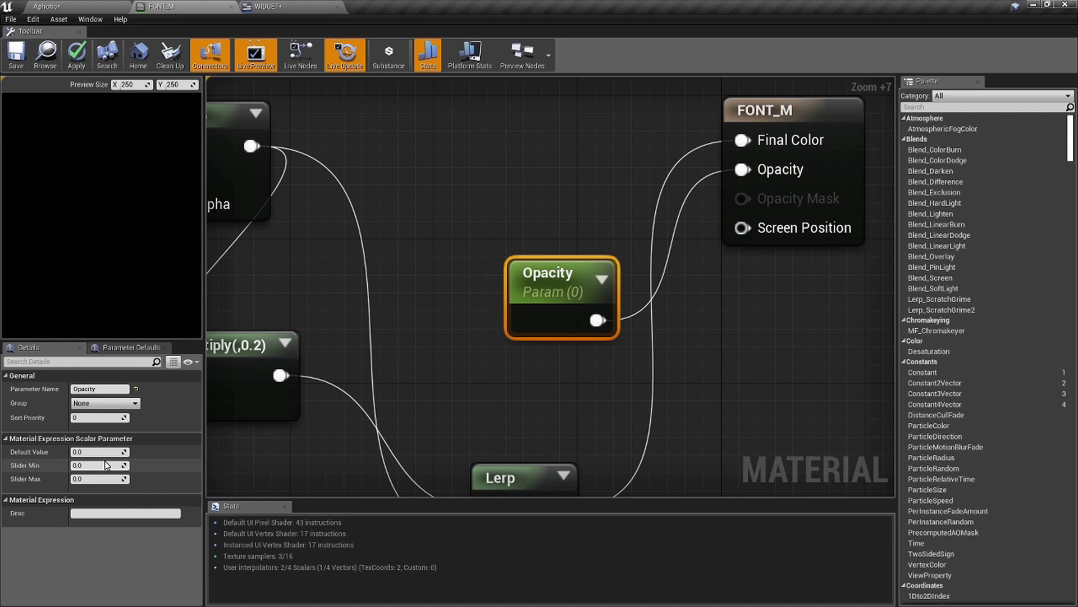
click(21, 58)
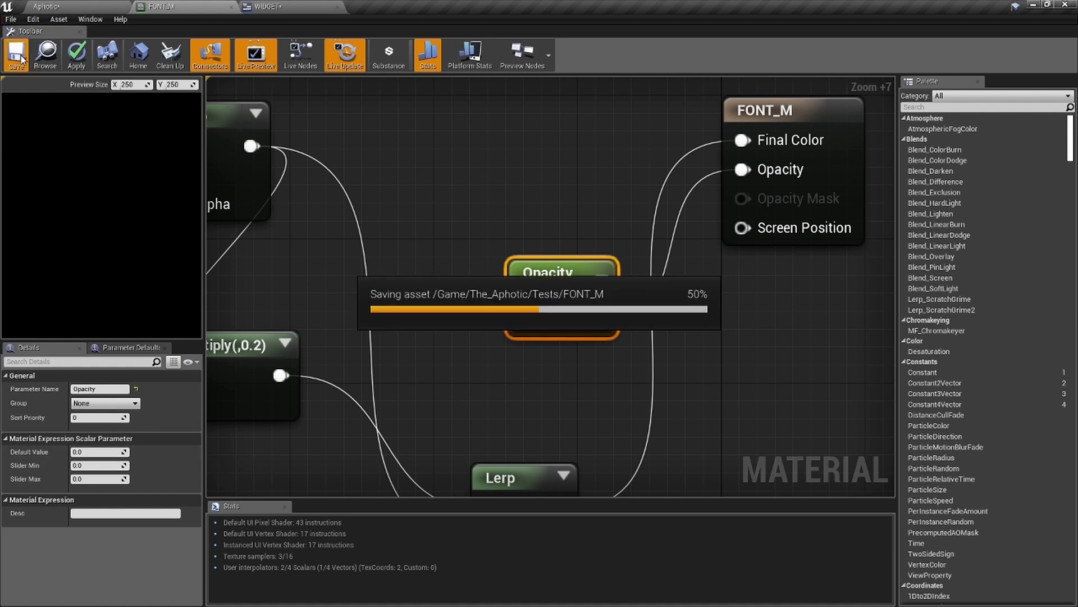
click(110, 6)
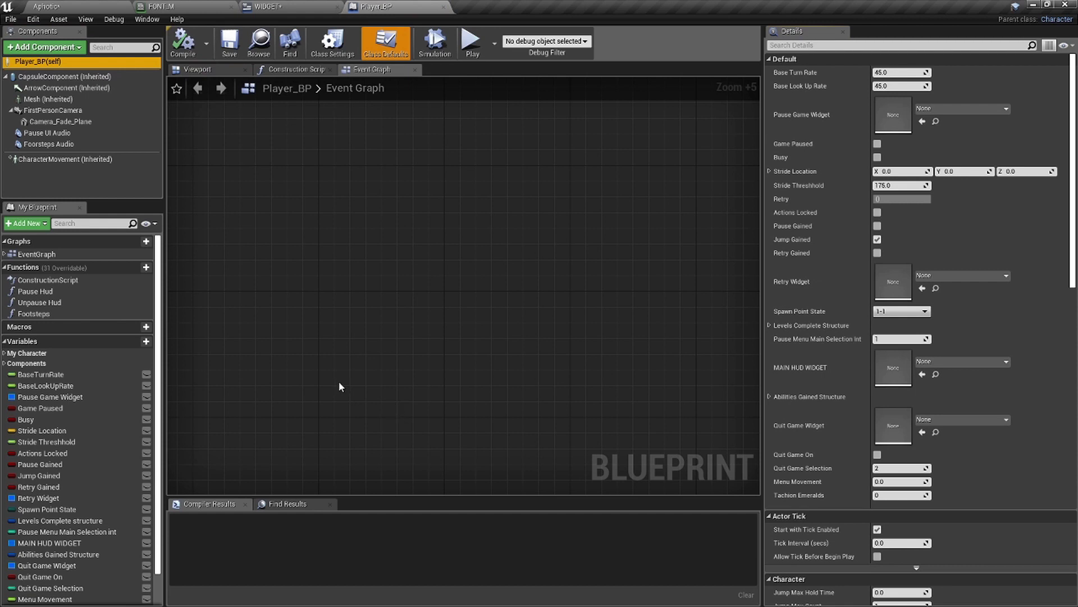
Add an R key event node to Player_BP's Event Graph.
right_click(415, 328)
text(r key)
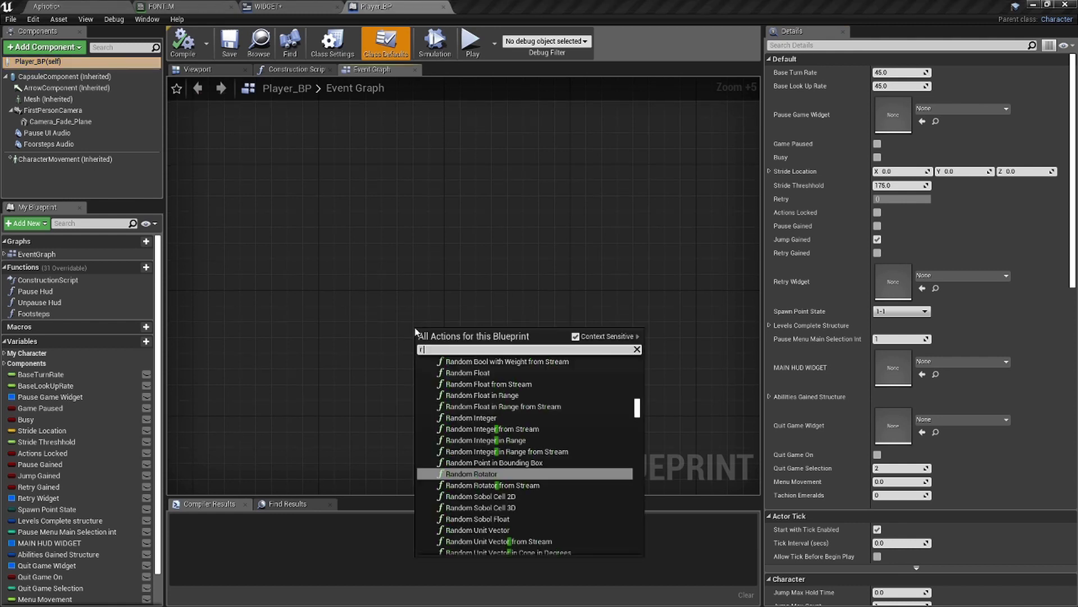
key(Up)
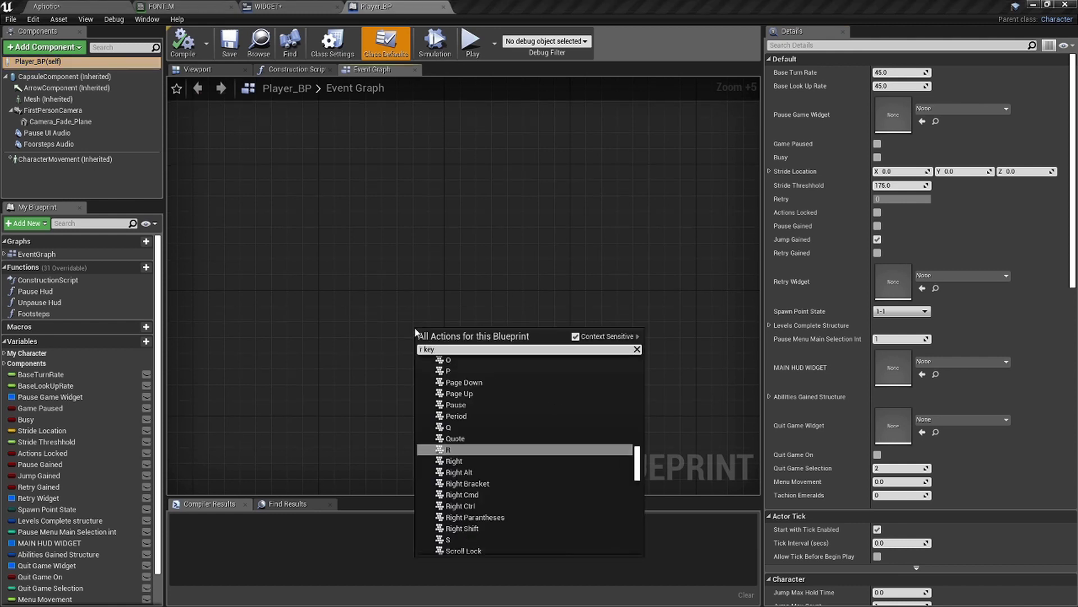
key(Return)
scroll(522, 337, up, 2)
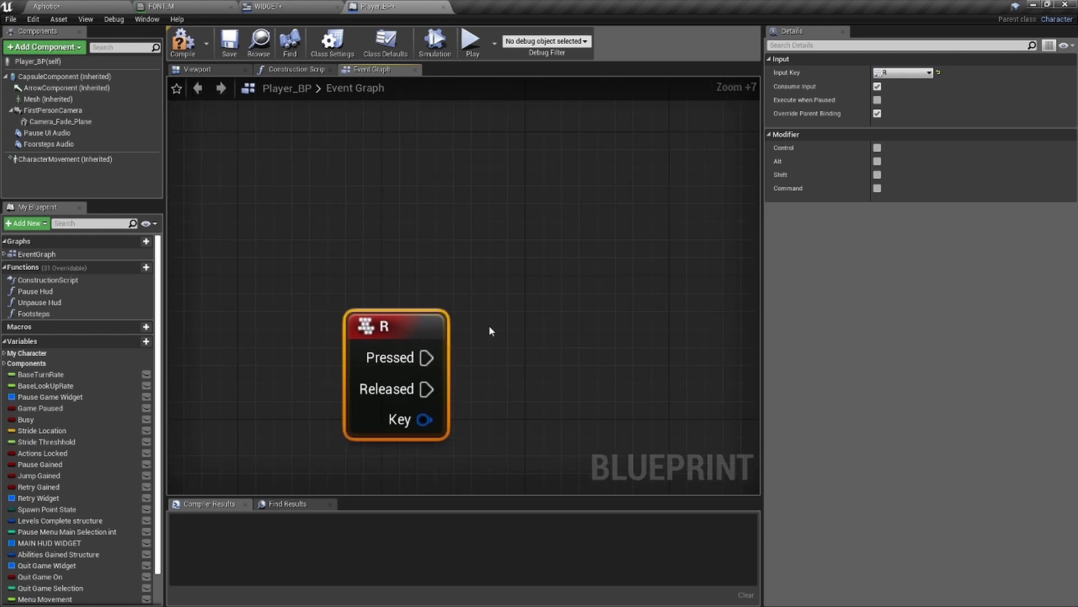
right_drag(491, 329, 447, 318)
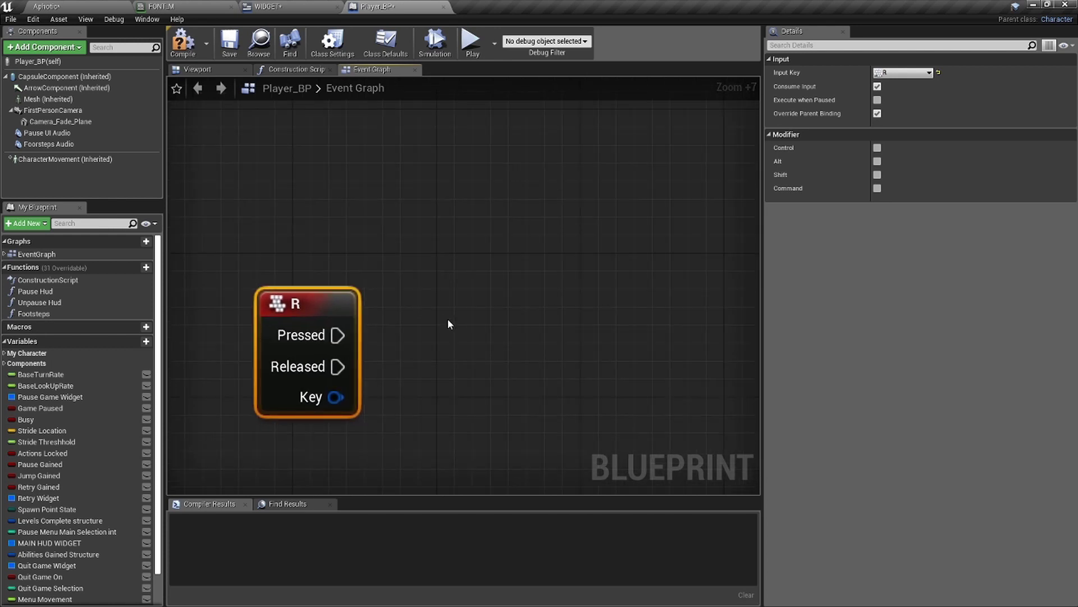
Add a Create Widget node of class WIDGET, triggered by R Pressed.
right_click(447, 321)
text(create)
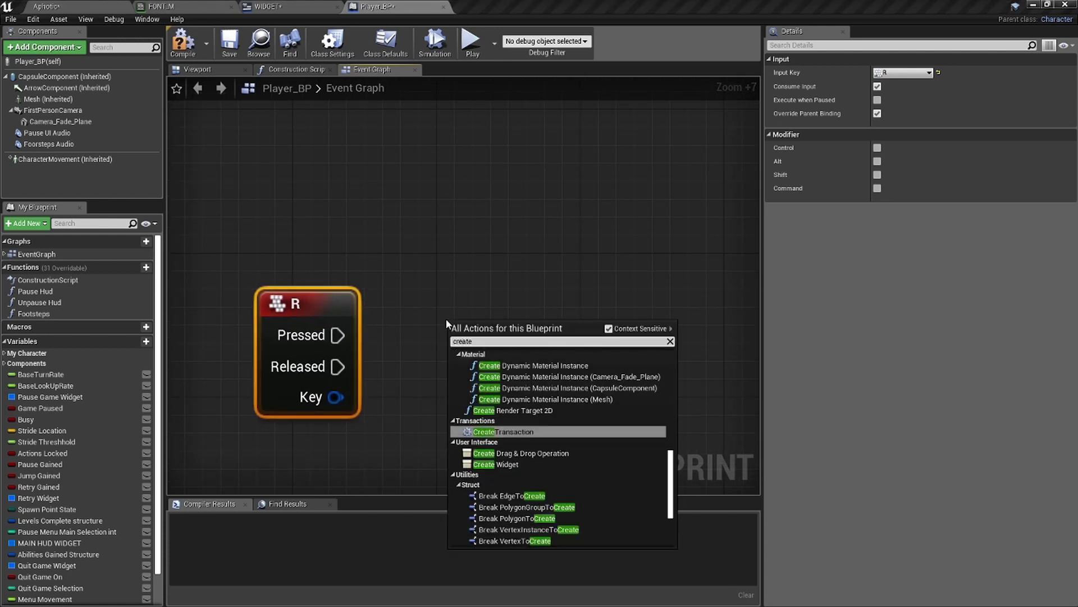
key(Down)
key(Down)
key(Return)
right_drag(446, 318, 398, 299)
drag(290, 313, 433, 311)
right_drag(433, 311, 260, 310)
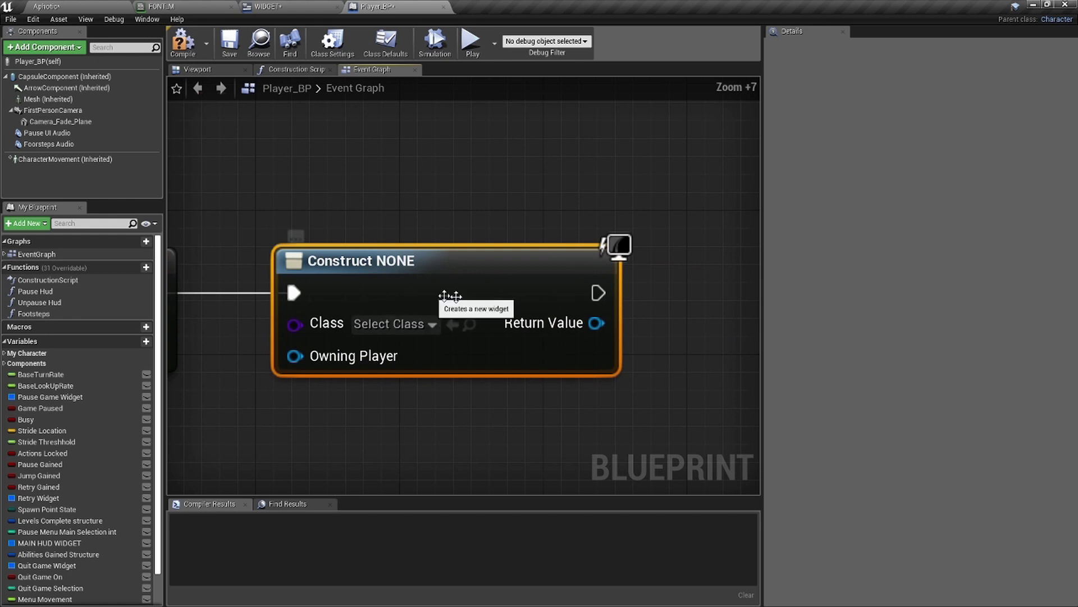
click(432, 325)
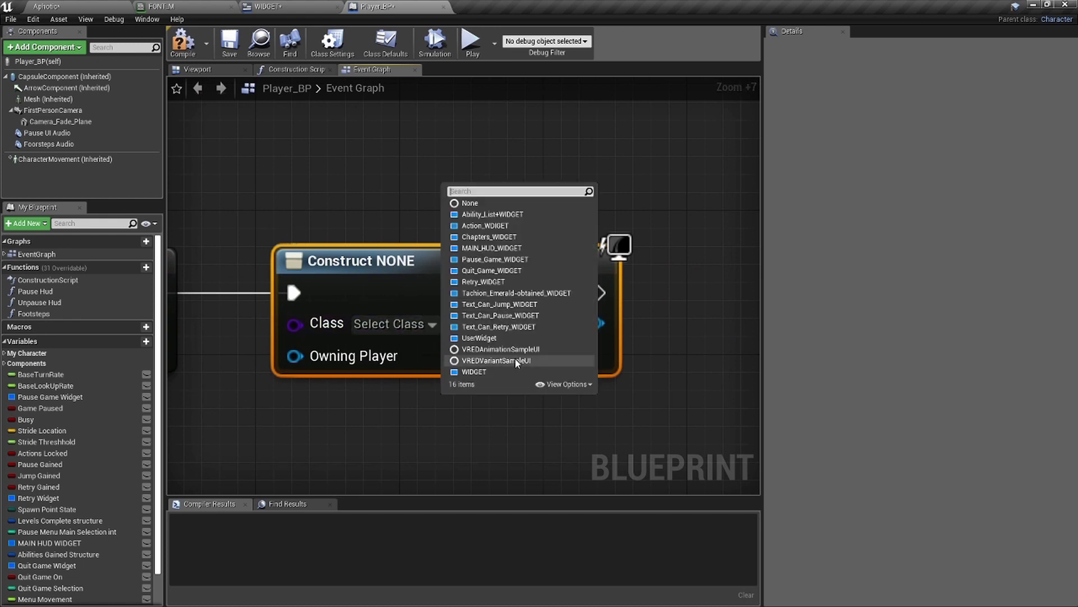
click(519, 367)
Promote the created widget's Return Value to a variable named WIDGET.
right_drag(515, 368, 459, 335)
right_click(460, 336)
click(508, 349)
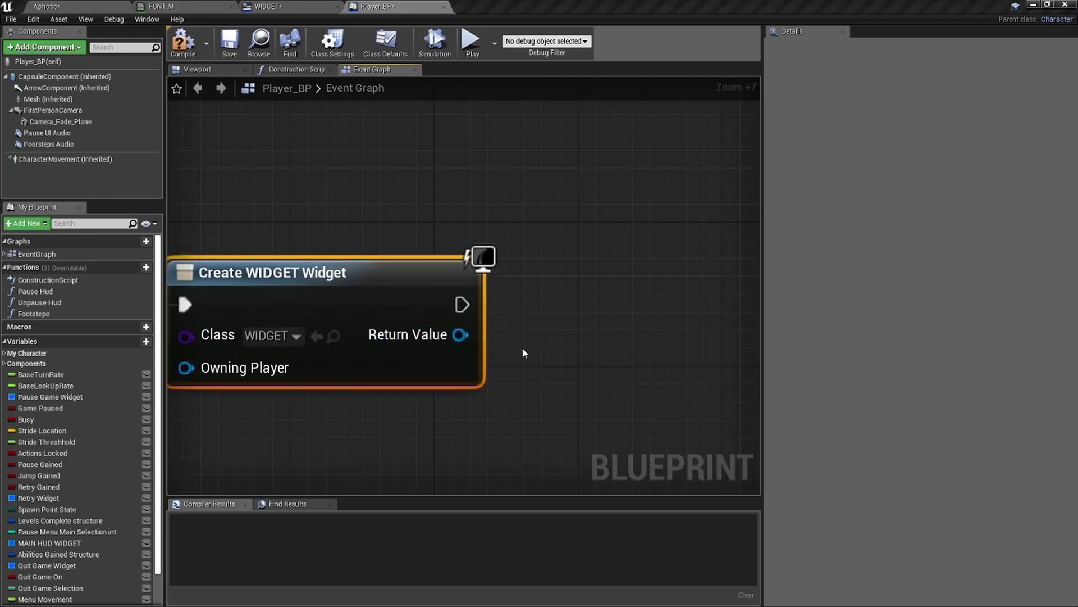
text(WIDGET)
key(Return)
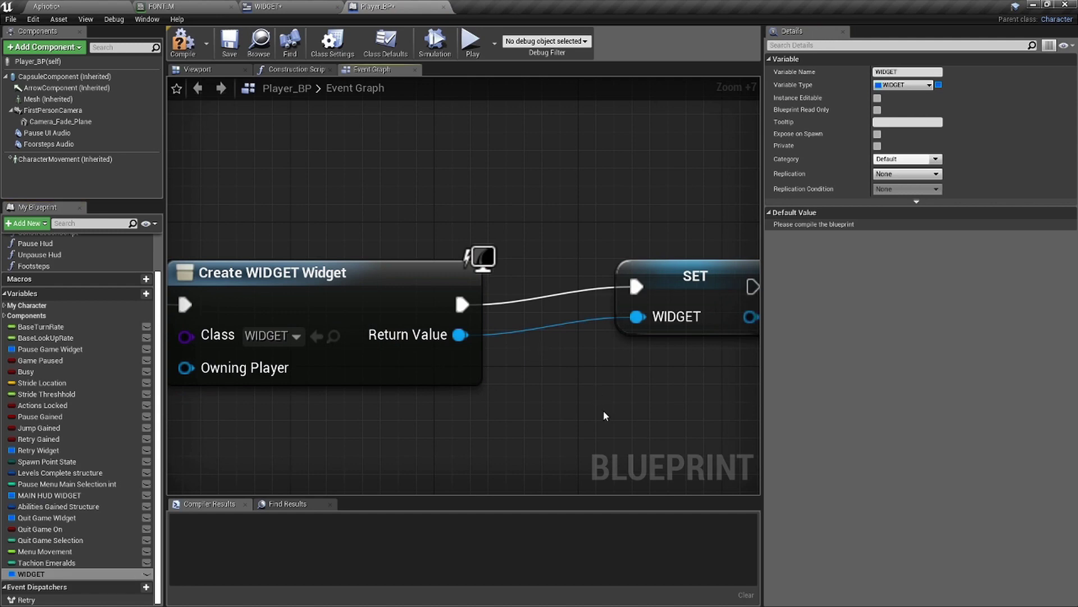
Connect the stored WIDGET reference to an Add to Viewport node and compile Player_BP.
right_drag(738, 362, 553, 379)
scroll(553, 380, down, 1)
scroll(556, 384, down, 7)
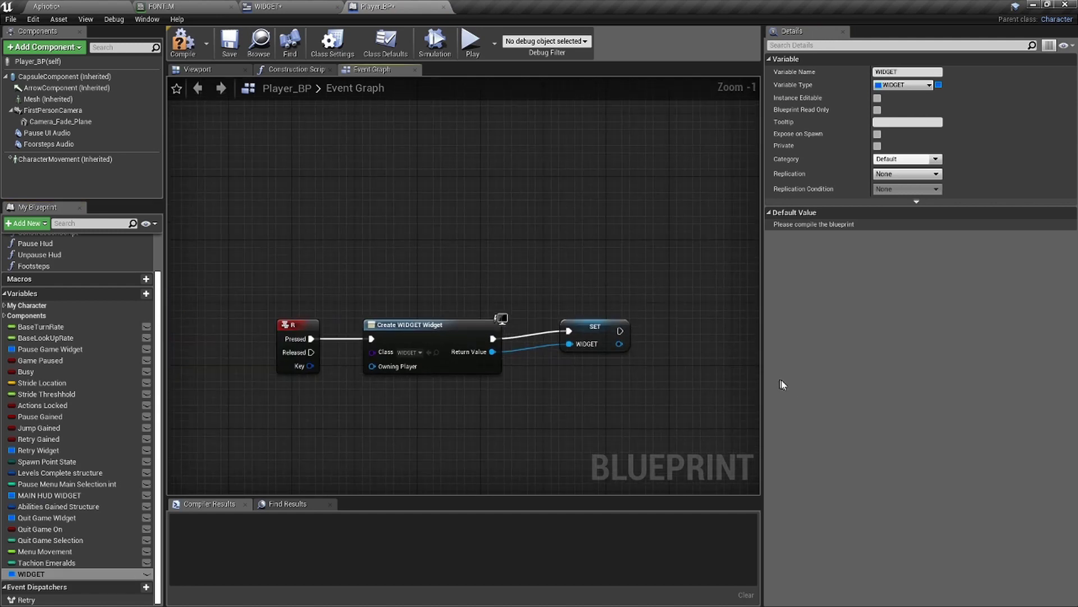
drag(763, 398, 923, 397)
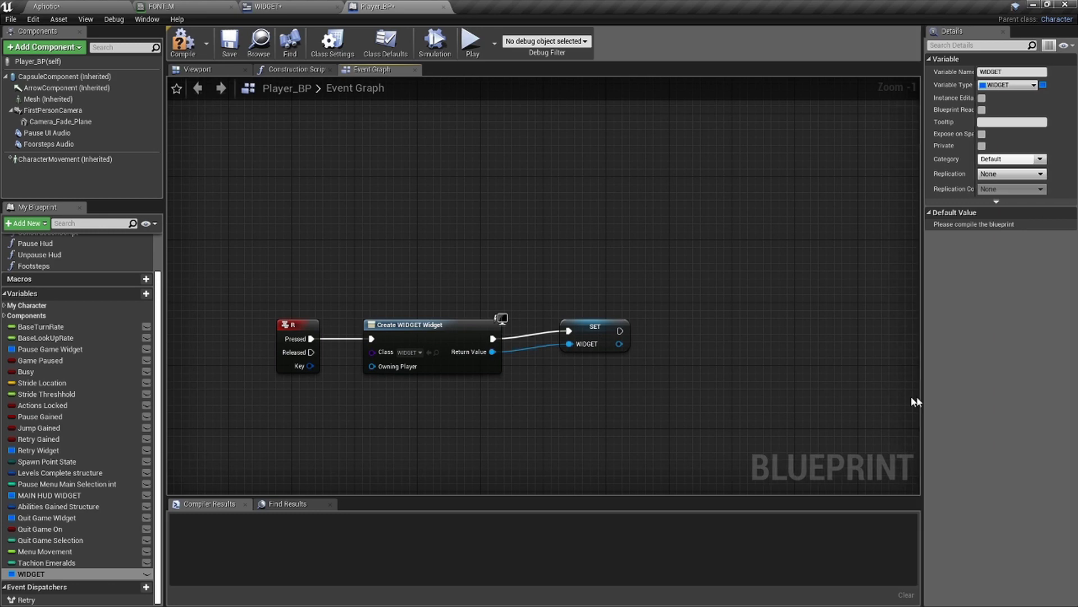
right_drag(483, 396, 456, 398)
scroll(457, 398, up, 5)
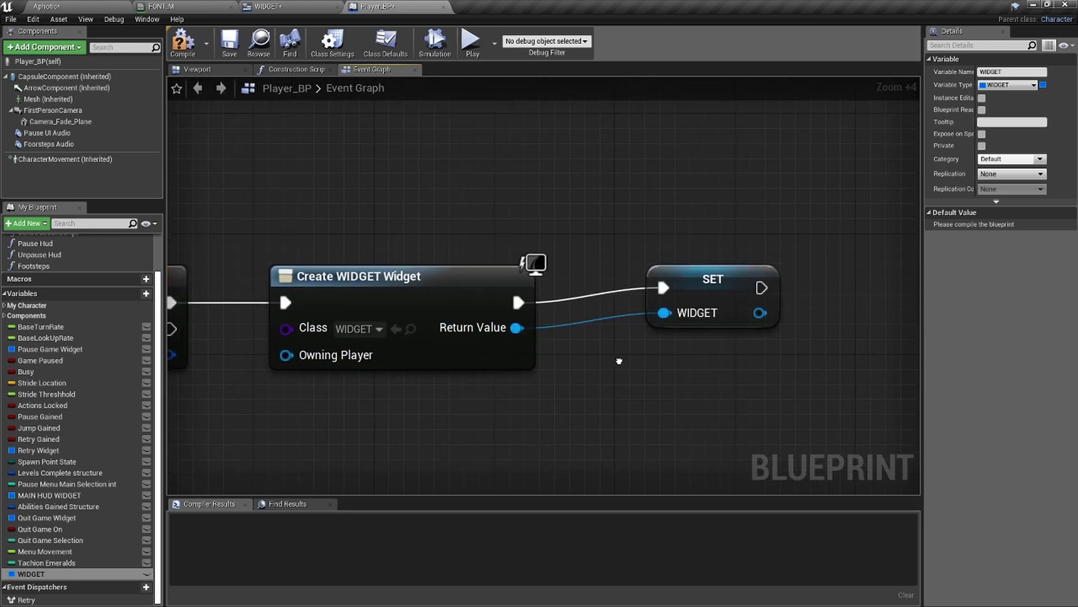
right_drag(682, 327, 505, 331)
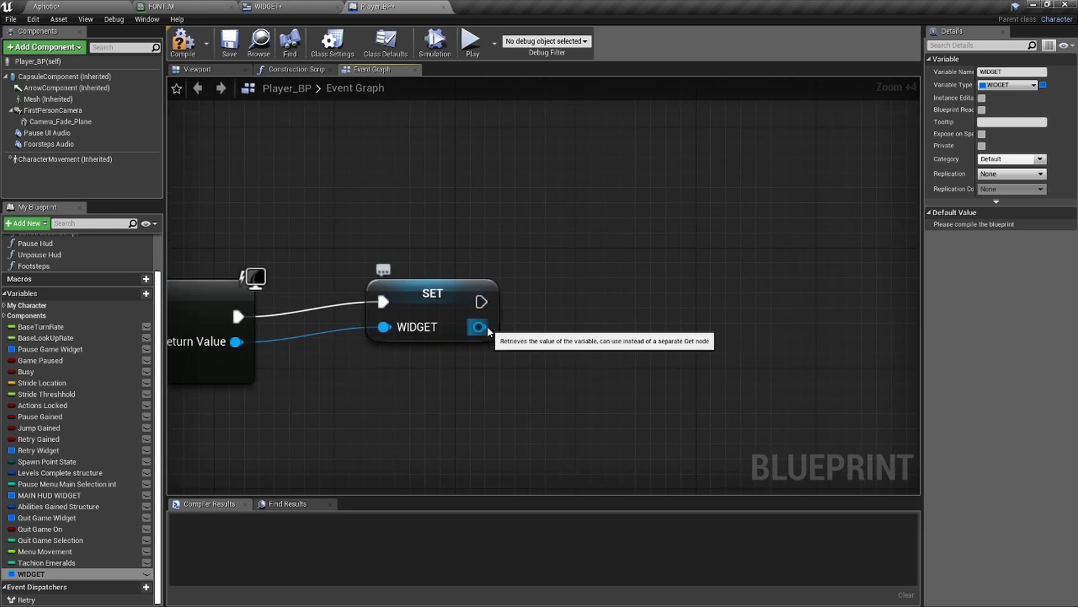
drag(487, 331, 673, 277)
text(addto)
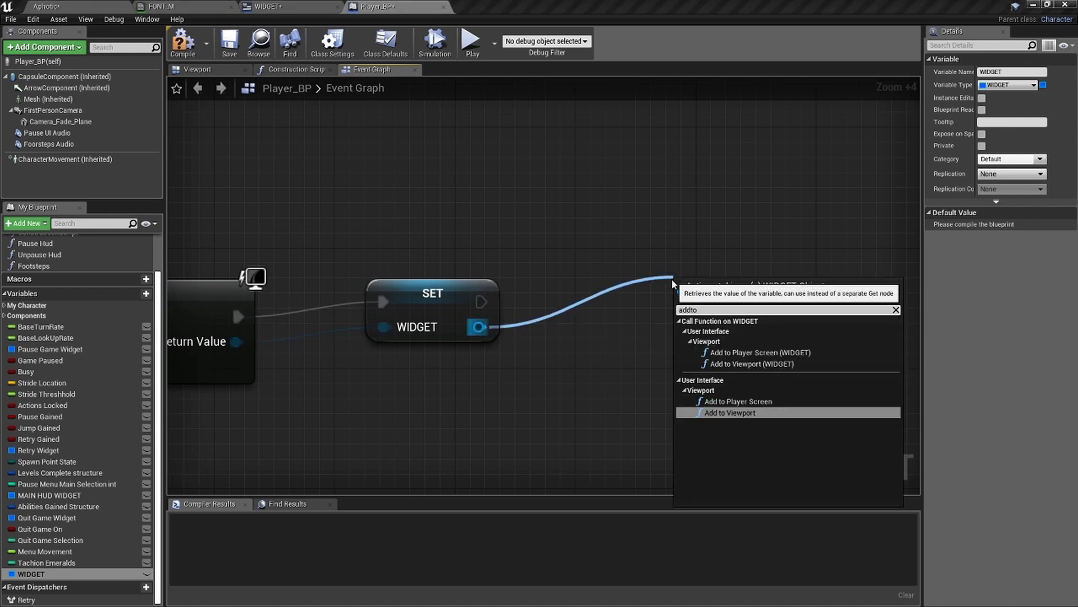
key(Return)
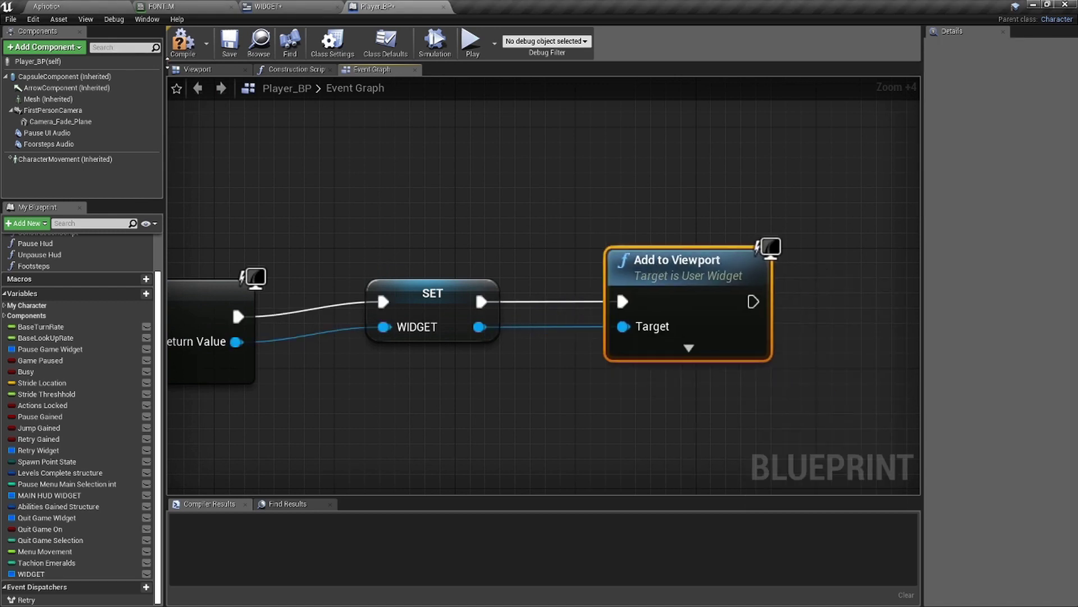
click(183, 42)
right_drag(586, 271, 523, 276)
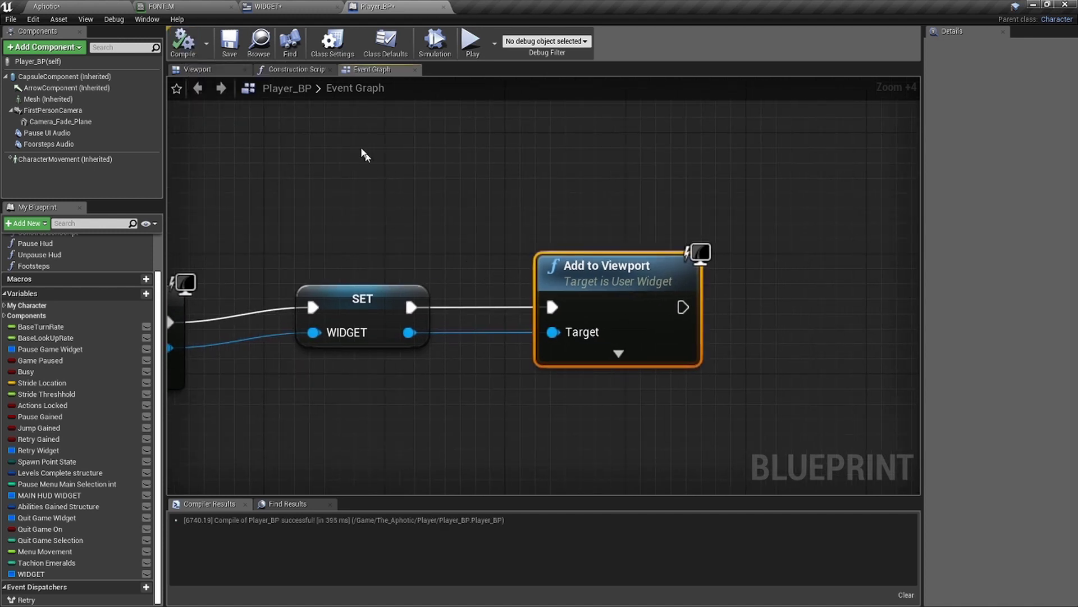
In WIDGET, rename the EMERALD OBTAINED text block to TEXT, tick Is Variable, and compile.
click(200, 5)
click(321, 6)
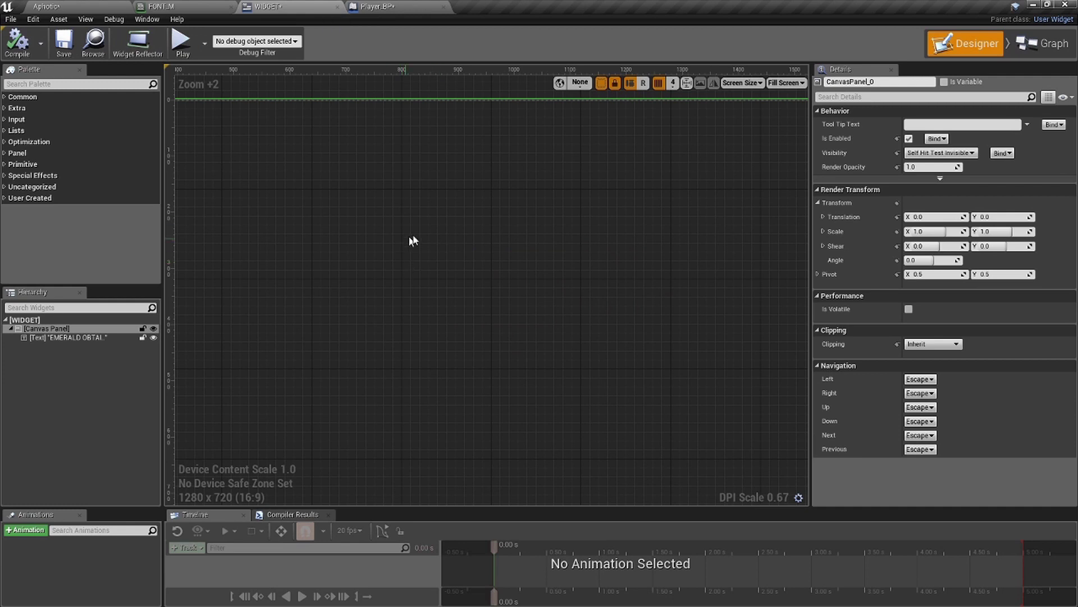
scroll(369, 281, down, 2)
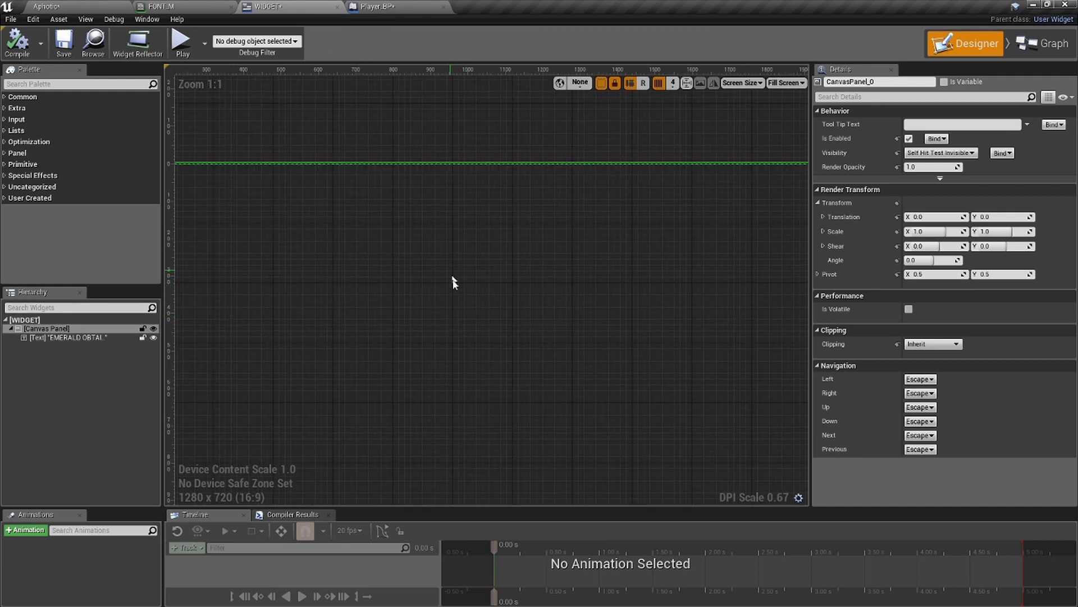
click(101, 338)
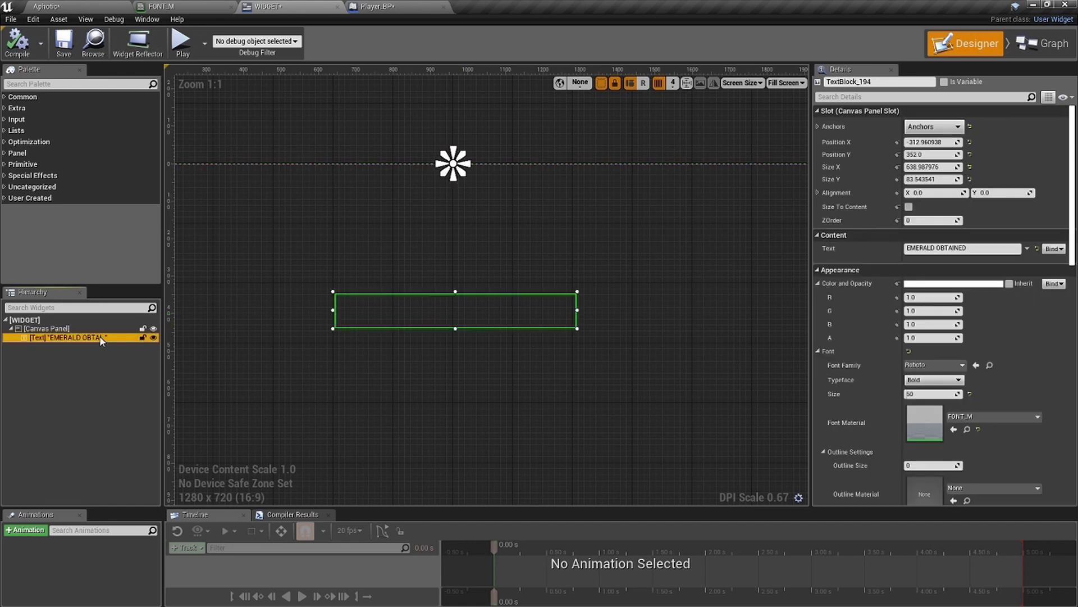
double_click(101, 340)
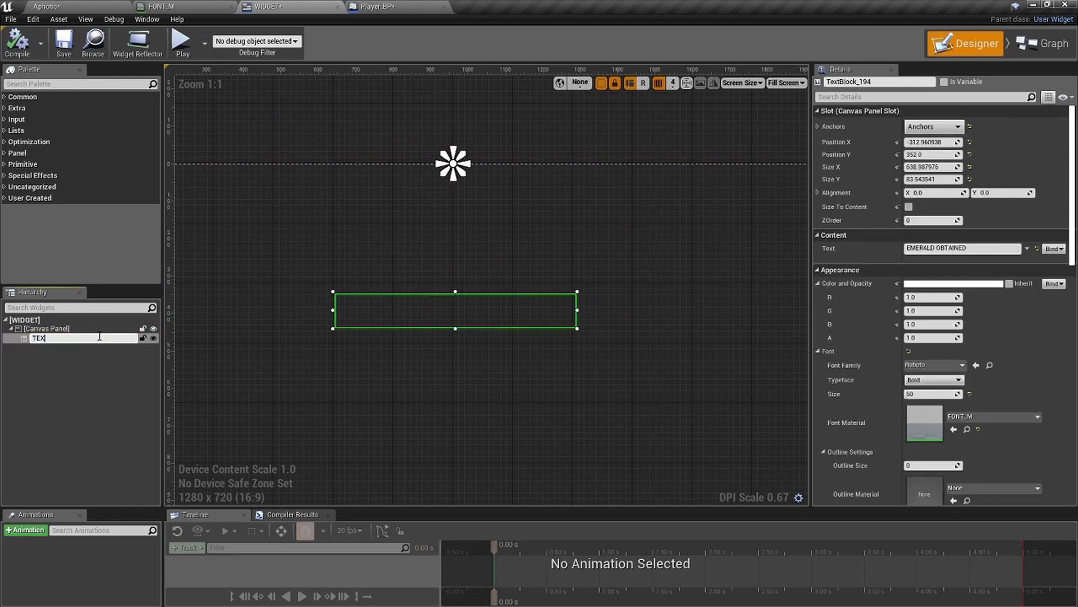
key(Escape)
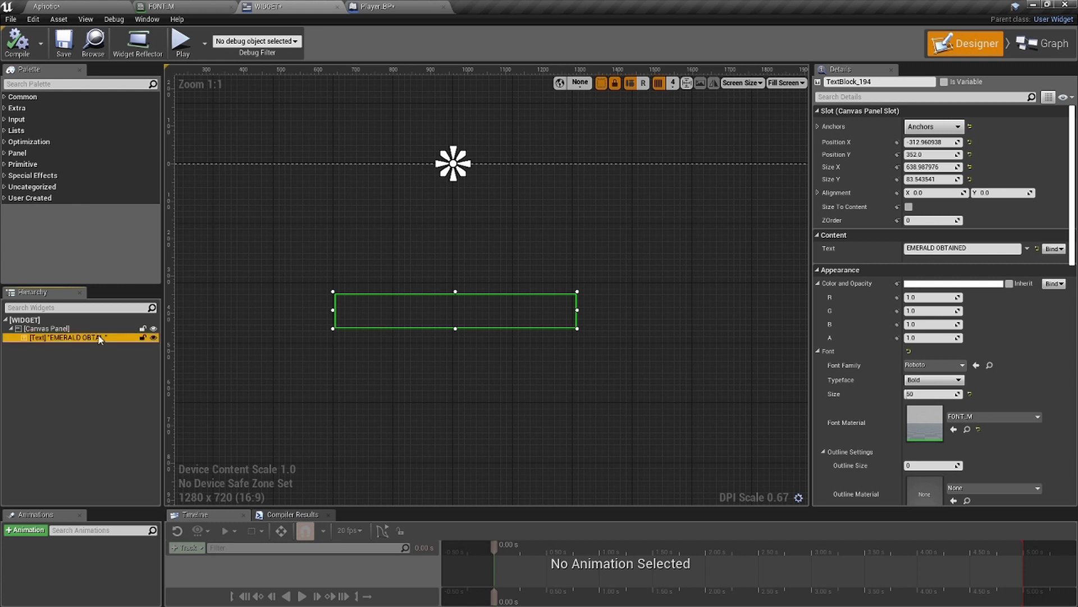
click(944, 81)
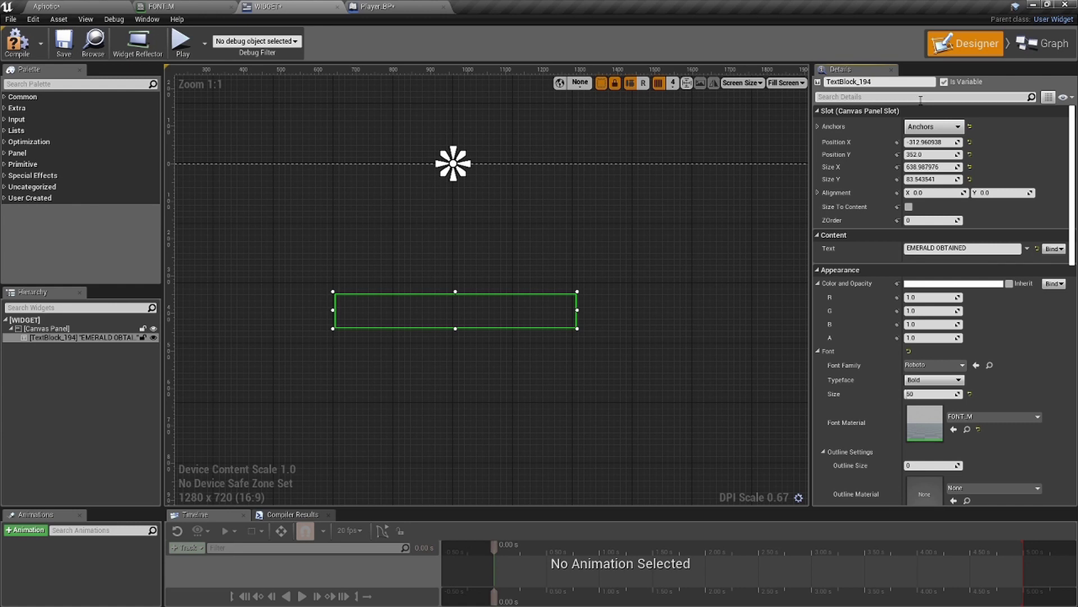
click(7, 43)
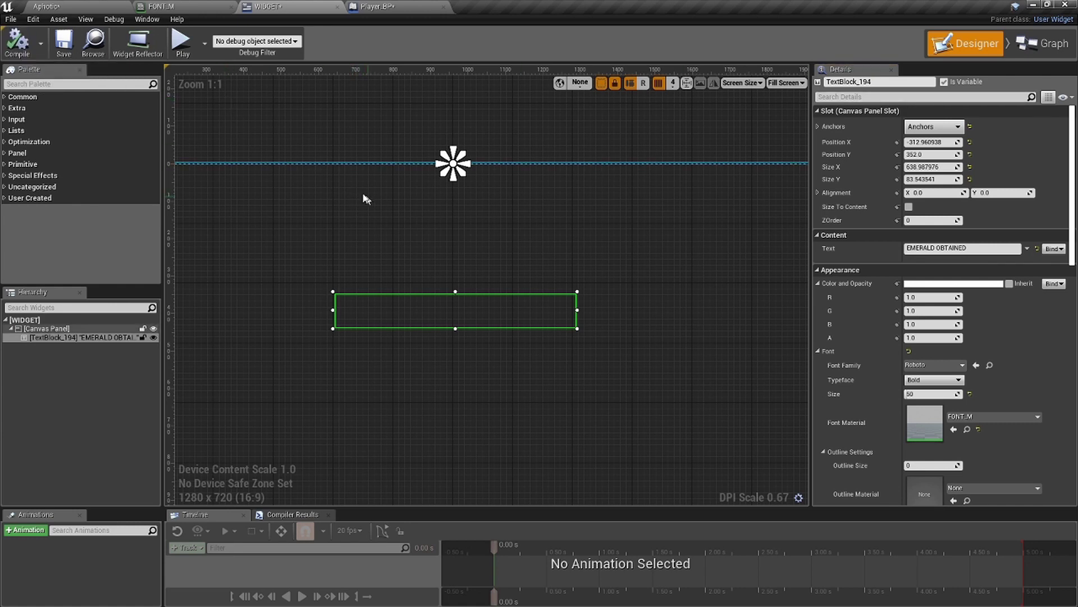
click(417, 7)
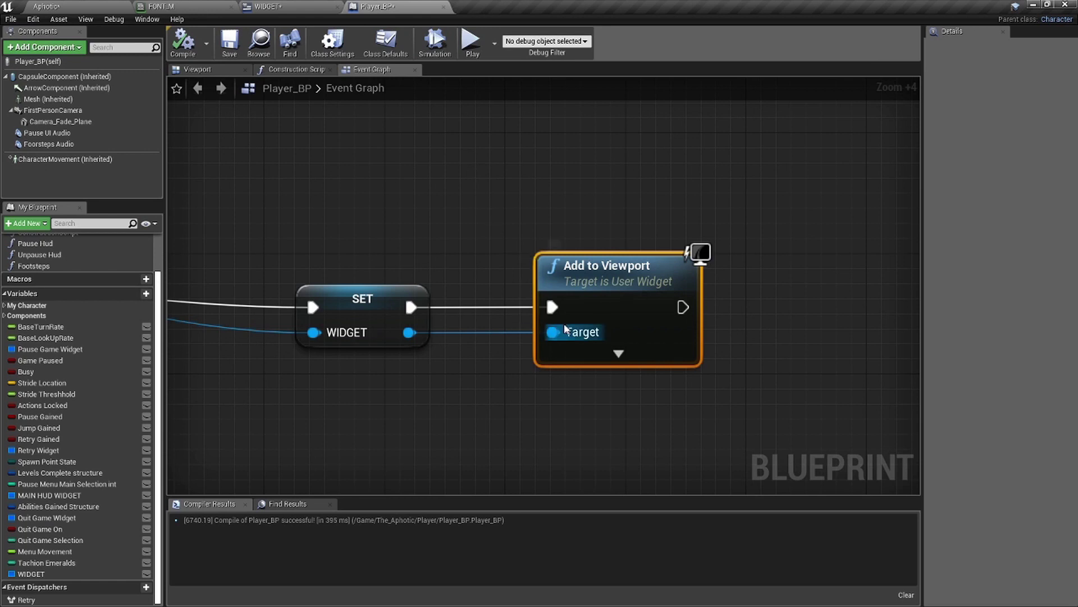
Add a Get TEXT node from the SET node's WIDGET output.
right_drag(553, 332, 491, 305)
drag(343, 306, 418, 357)
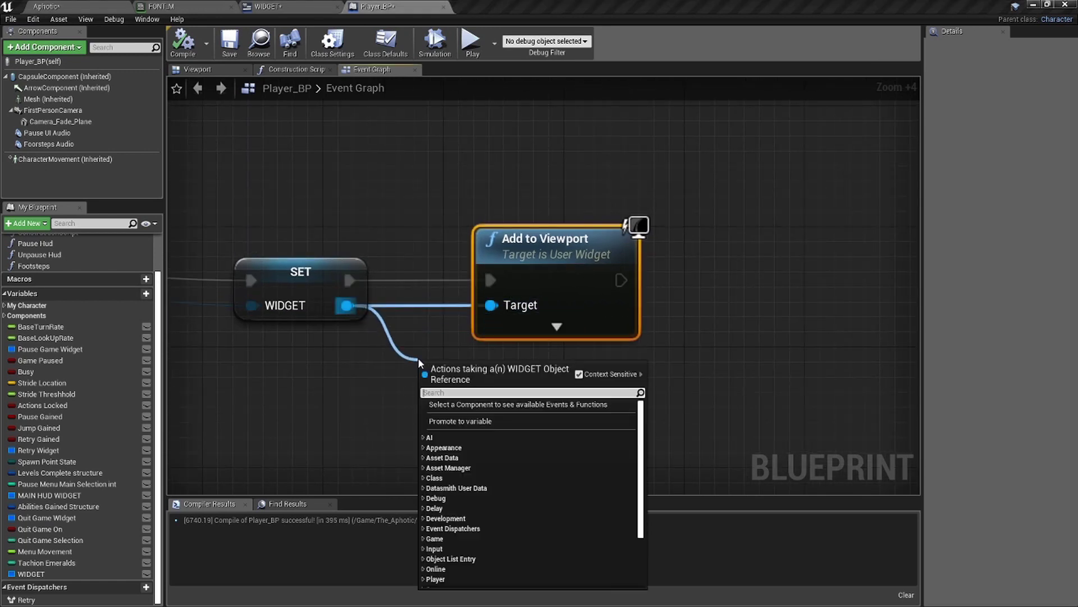
text(get text)
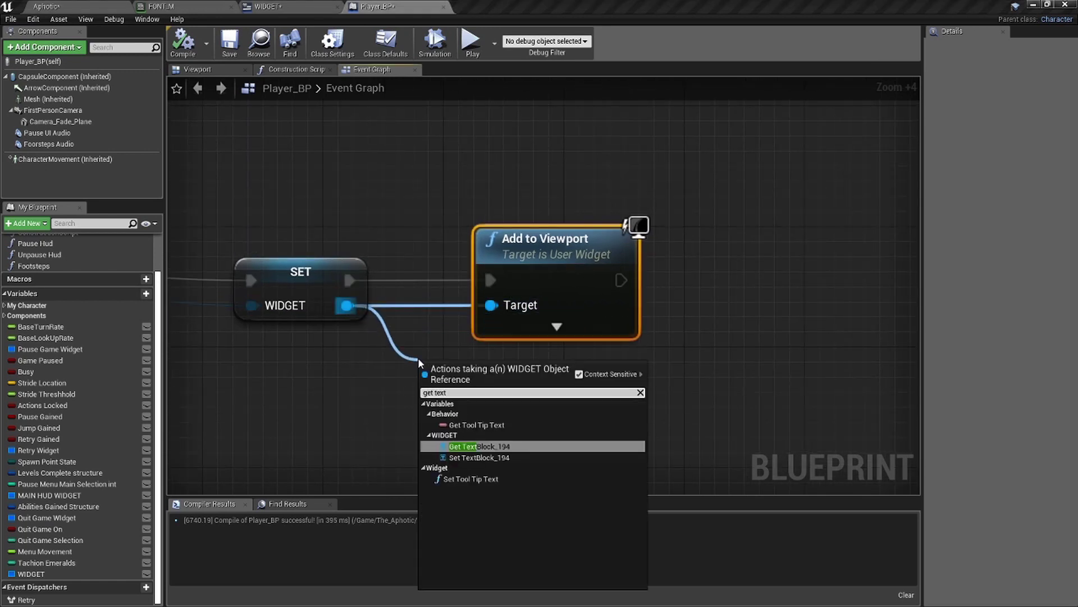
key(BackSpace)
key(BackSpace)
key(BackSpace)
key(BackSpace)
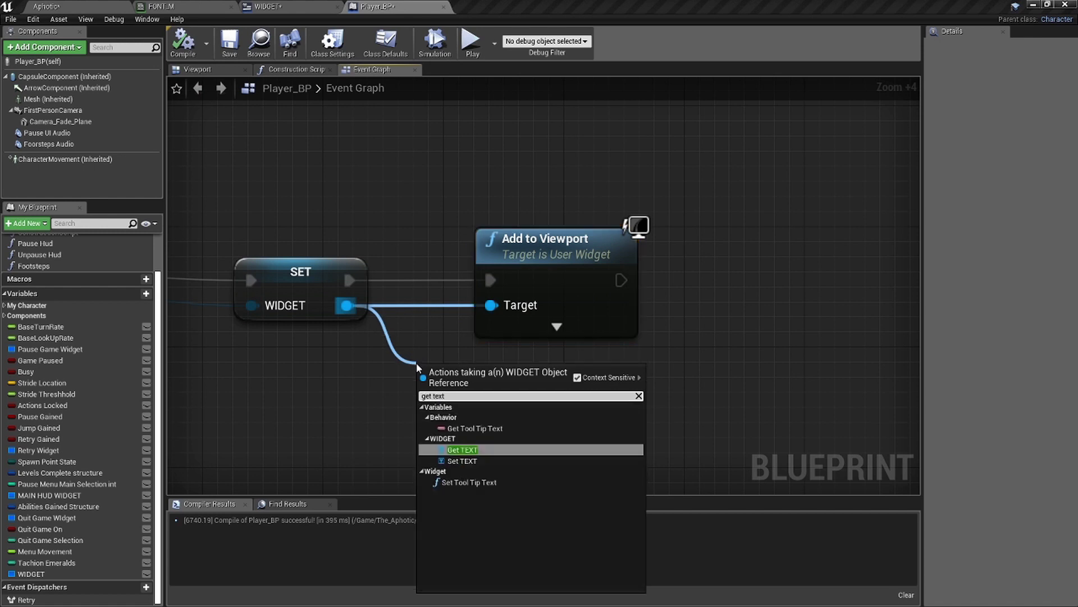
key(Return)
right_drag(497, 381, 459, 355)
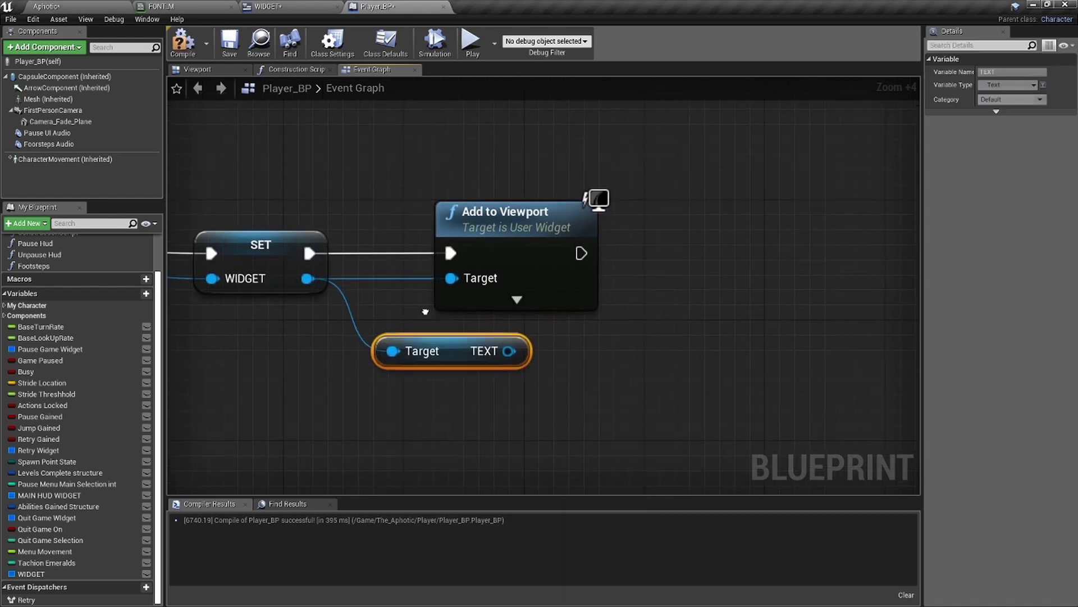
drag(459, 355, 646, 336)
Add Get Dynamic Font Material on TEXT and run it after Add to Viewport.
text(get)
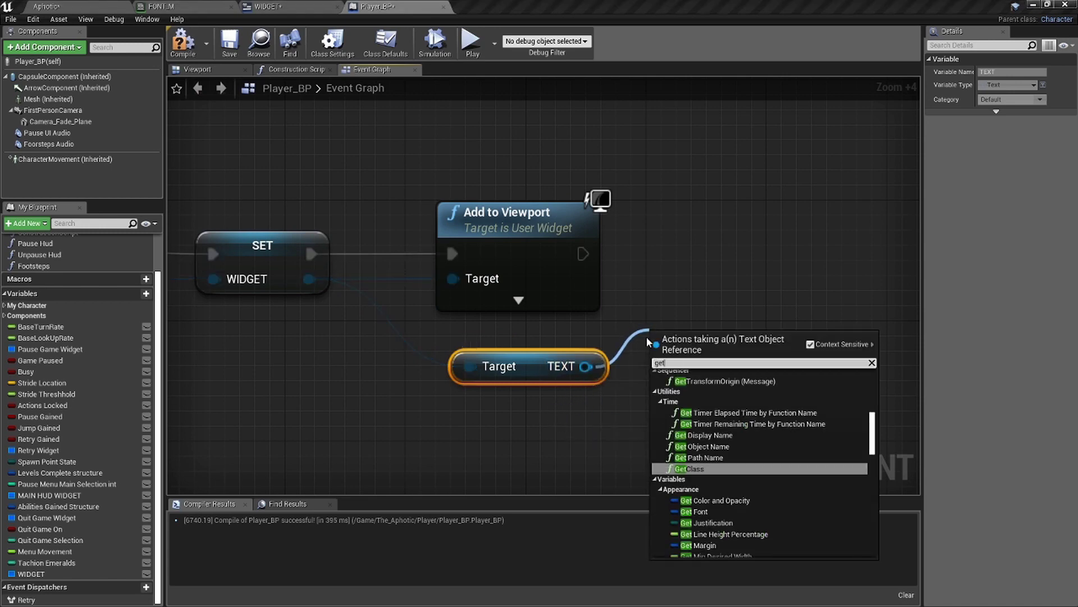
text( dy)
key(Up)
key(Return)
right_drag(649, 339, 442, 344)
scroll(442, 345, up, 3)
drag(596, 368, 625, 213)
drag(361, 241, 494, 241)
scroll(539, 269, down, 3)
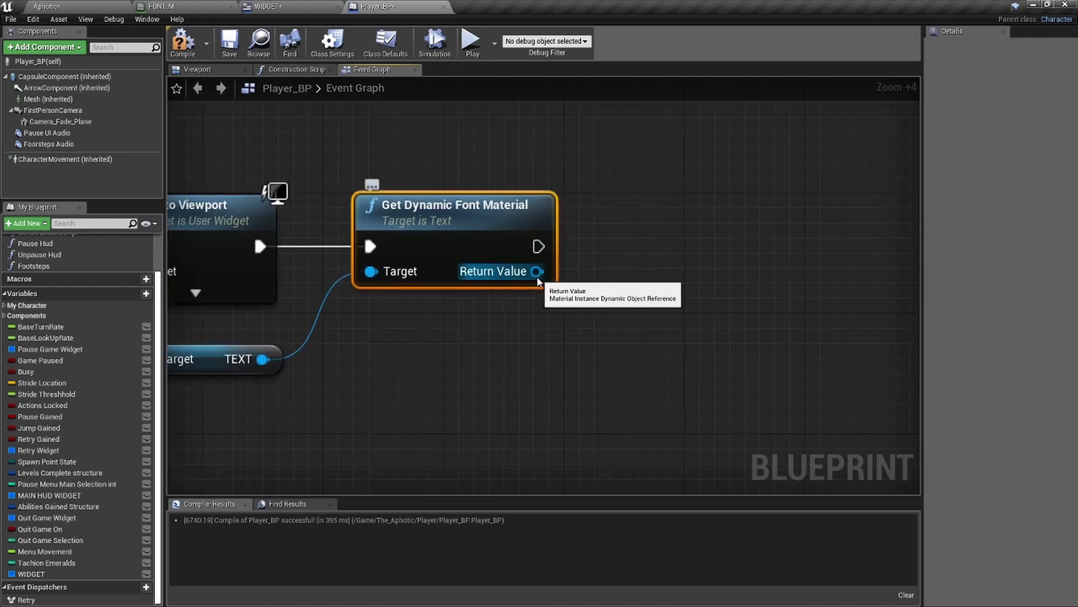
drag(537, 272, 690, 330)
Add a Set Scalar Parameter Value node on the dynamic material with Parameter Name Opacity.
text(setscal)
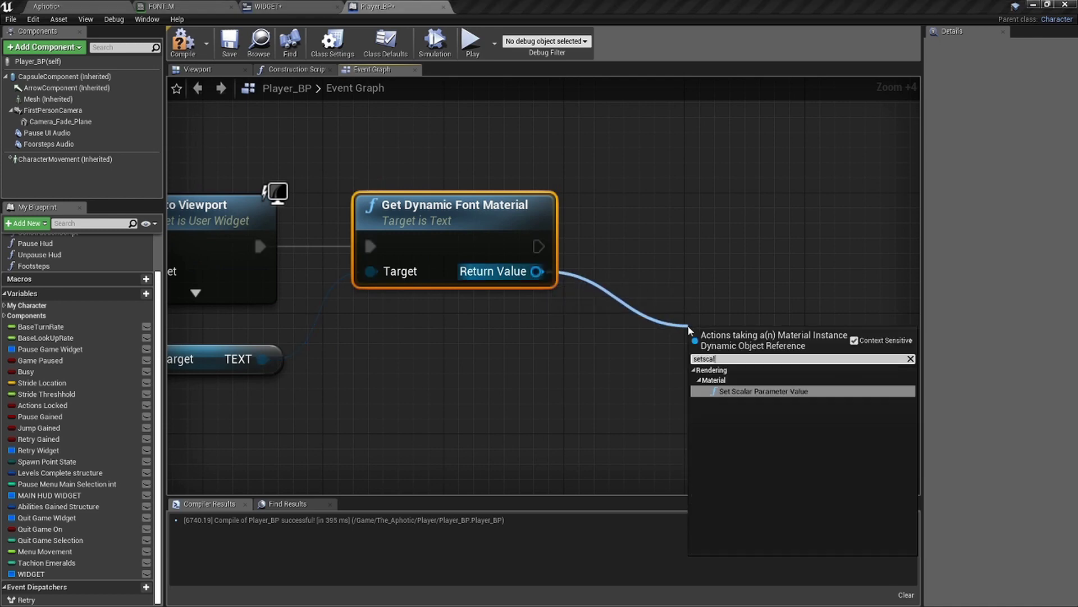
key(Return)
right_drag(672, 318, 497, 256)
scroll(578, 280, up, 3)
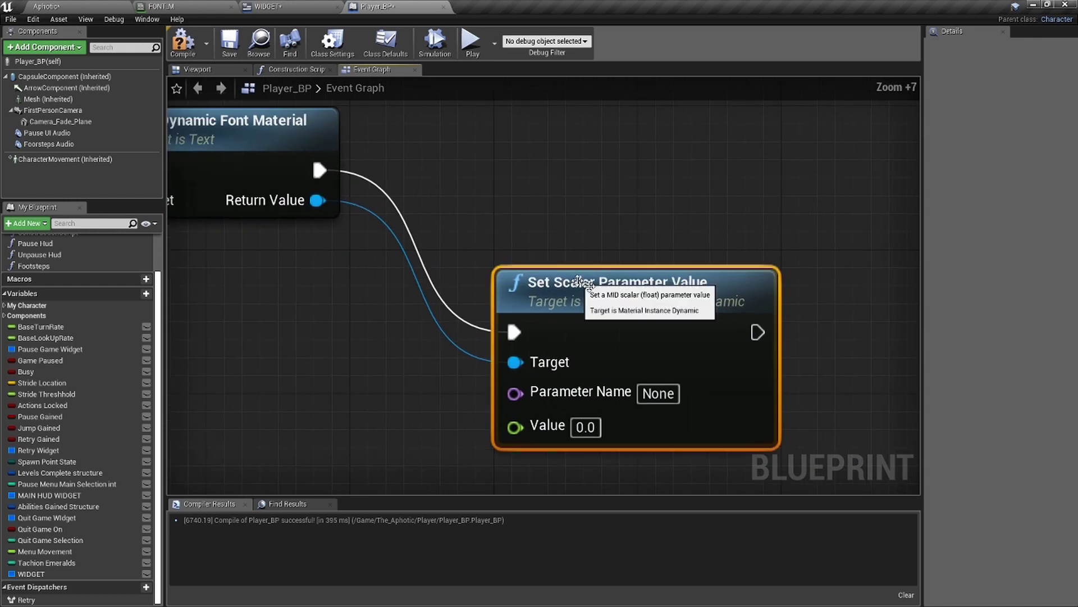
click(664, 395)
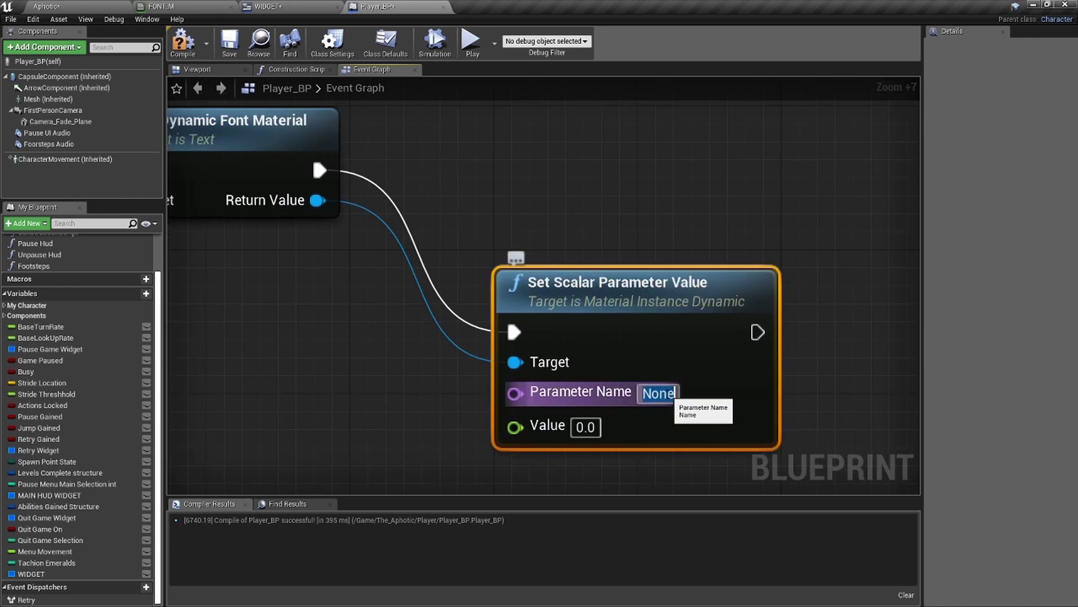
text(Opacity)
key(Return)
Move Set Scalar Parameter Value further right and break its incoming execution wire.
right_drag(791, 368, 684, 353)
drag(538, 298, 804, 280)
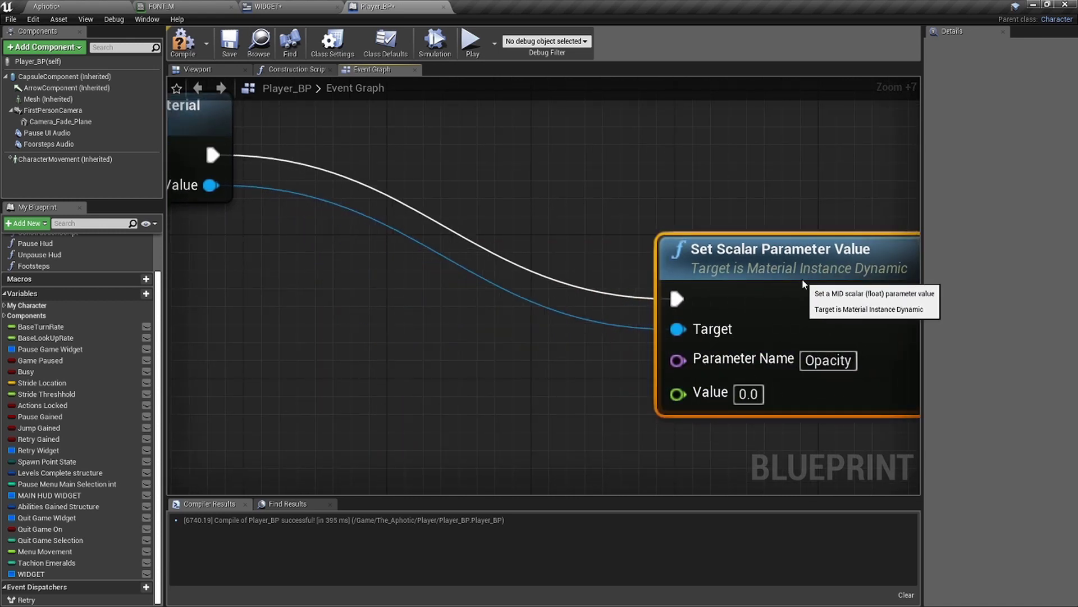
scroll(803, 283, down, 1)
alt+click(681, 297)
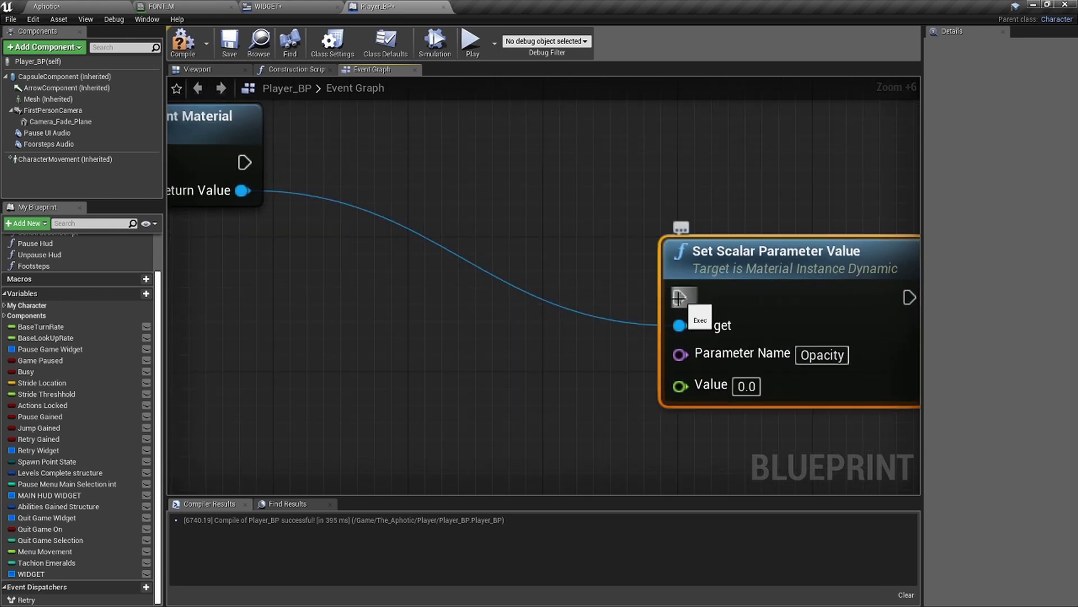
scroll(681, 297, down, 3)
right_click(549, 235)
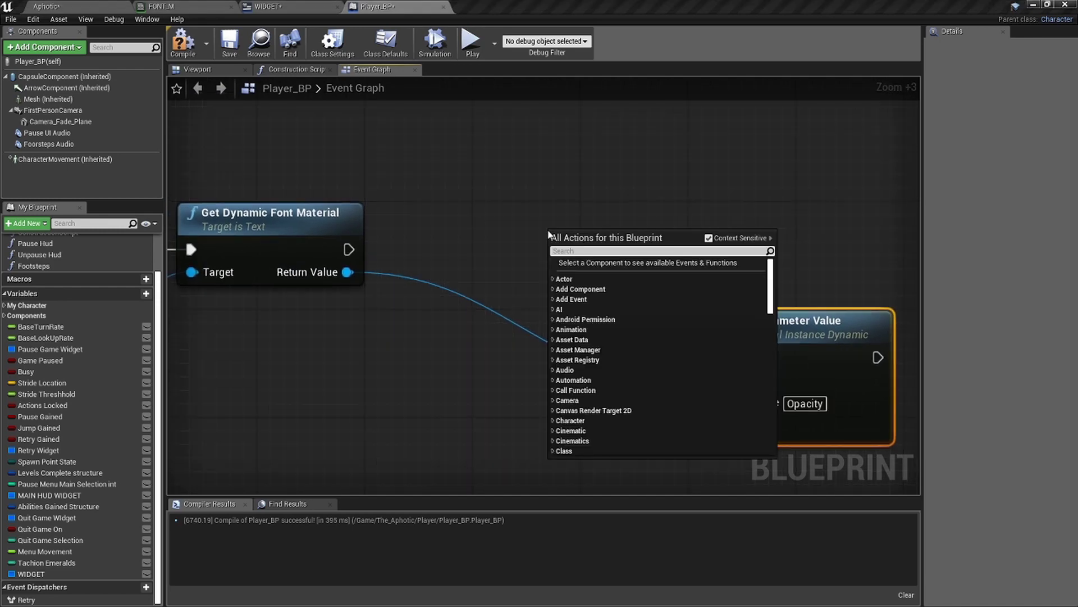
Add a new timeline node named FADE.
text(itmelin)
key(BackSpace)
key(BackSpace)
key(BackSpace)
key(BackSpace)
key(BackSpace)
key(BackSpace)
key(BackSpace)
text(timeline)
key(Up)
key(Up)
key(Up)
key(Up)
key(Up)
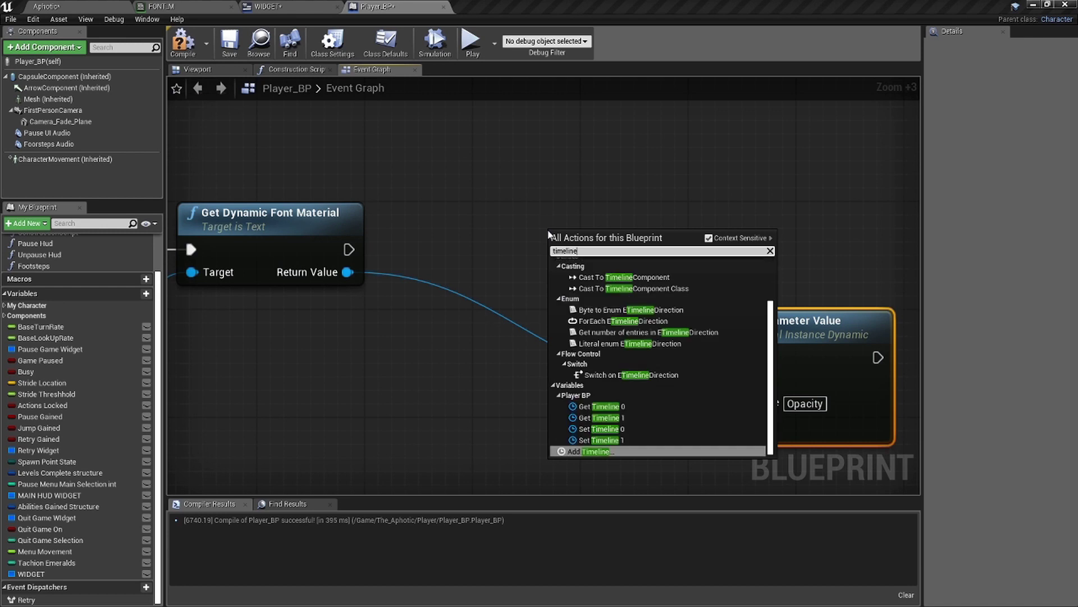
key(Down)
text(\)
key(BackSpace)
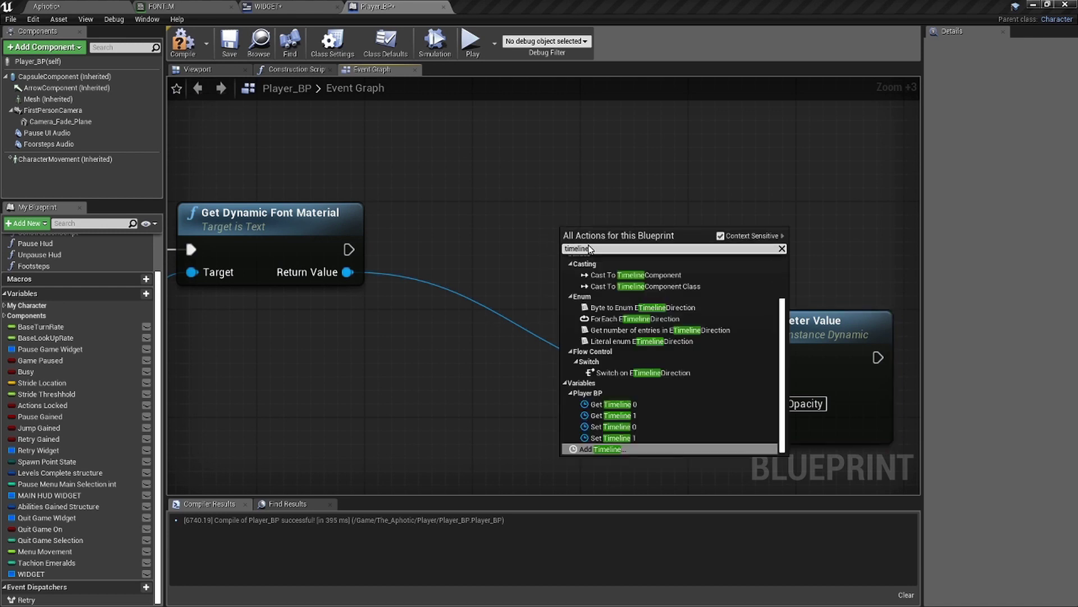
key(Return)
text(FADE)
key(Return)
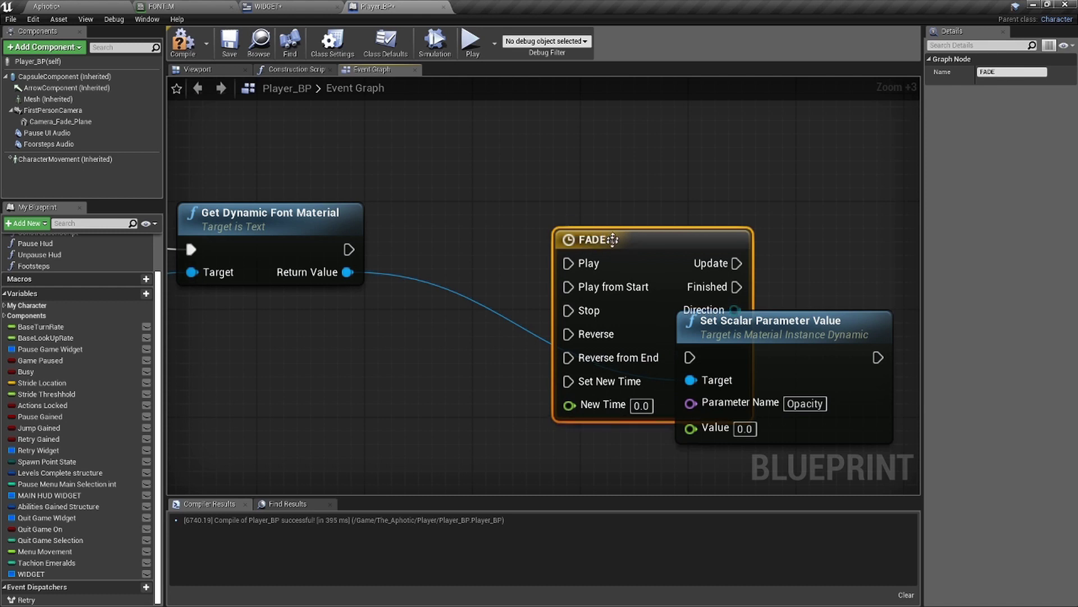
Play FADE from Start after the material lookup and drive Set Scalar Parameter Value from Update.
drag(612, 240, 531, 131)
drag(347, 249, 488, 179)
right_drag(696, 198, 605, 205)
click(654, 347)
drag(532, 157, 594, 387)
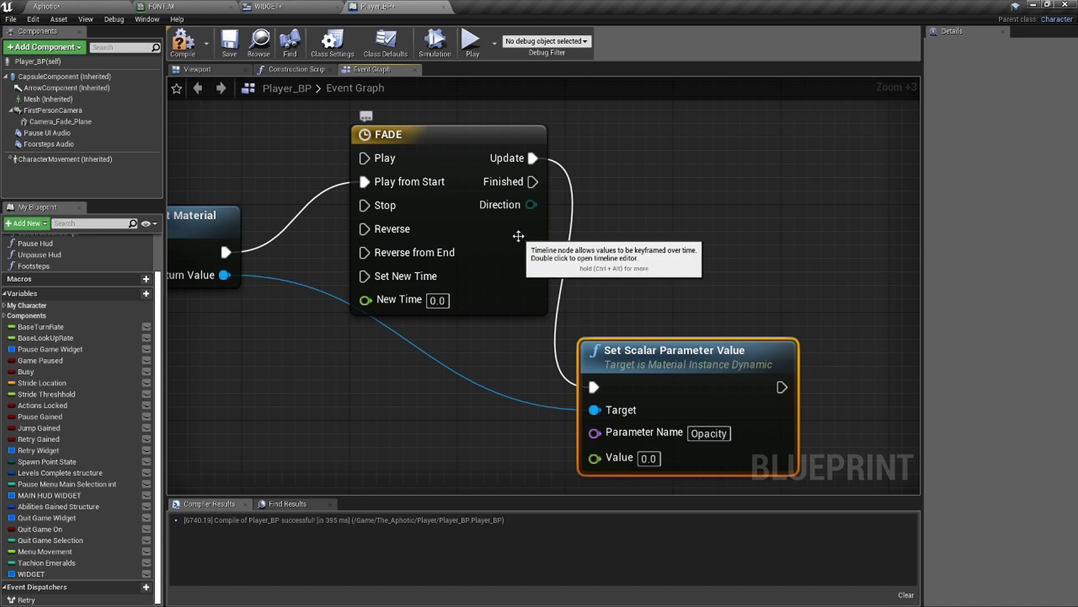
Add a float track named what to FADE and set the timeline length to 3.
double_click(518, 236)
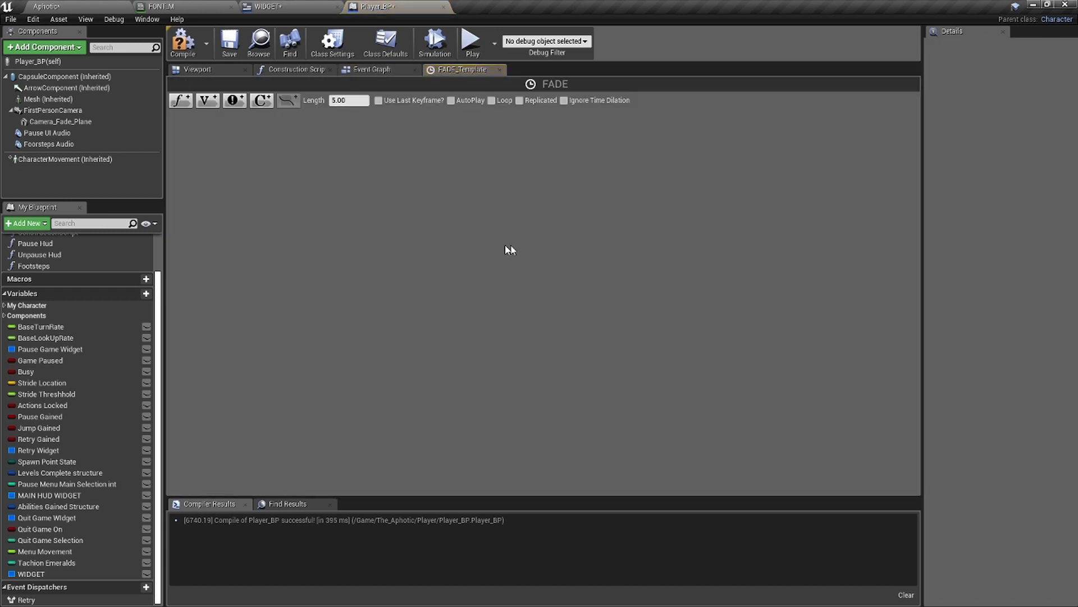
click(180, 101)
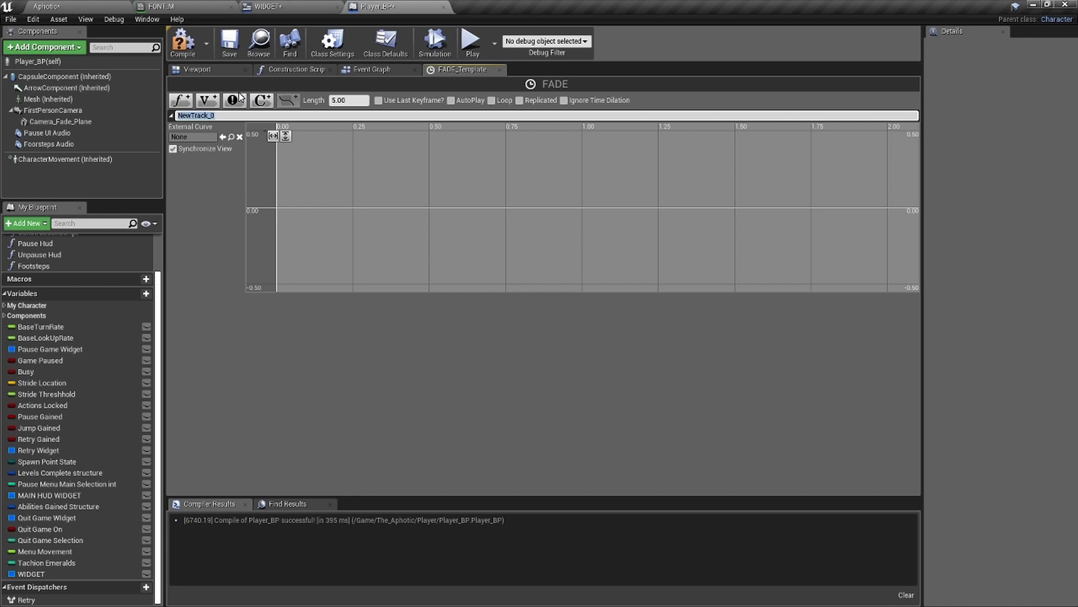
text(what)
key(Return)
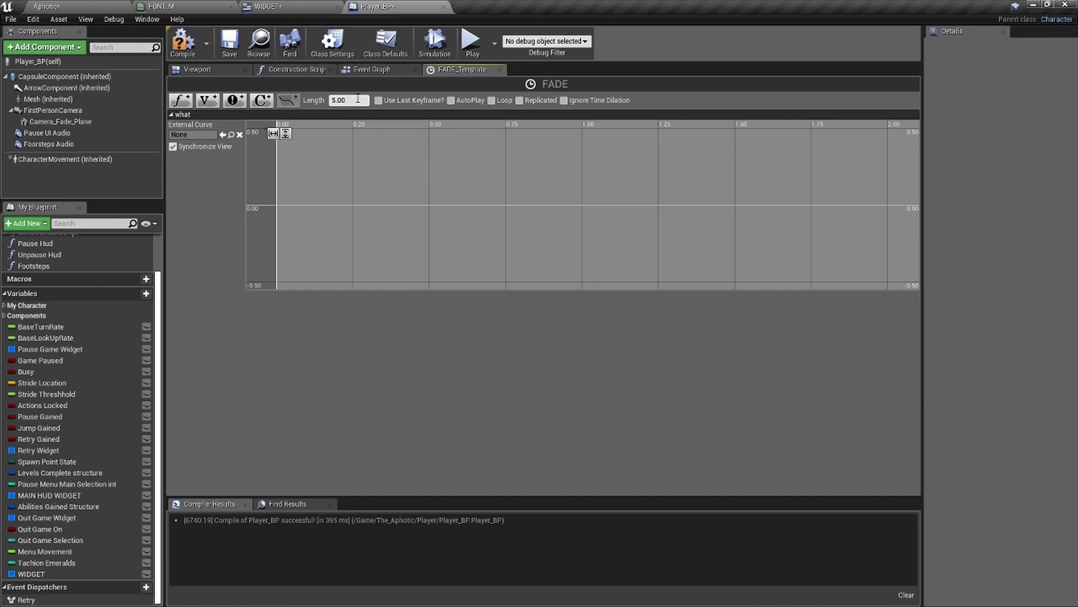
text(3)
key(Return)
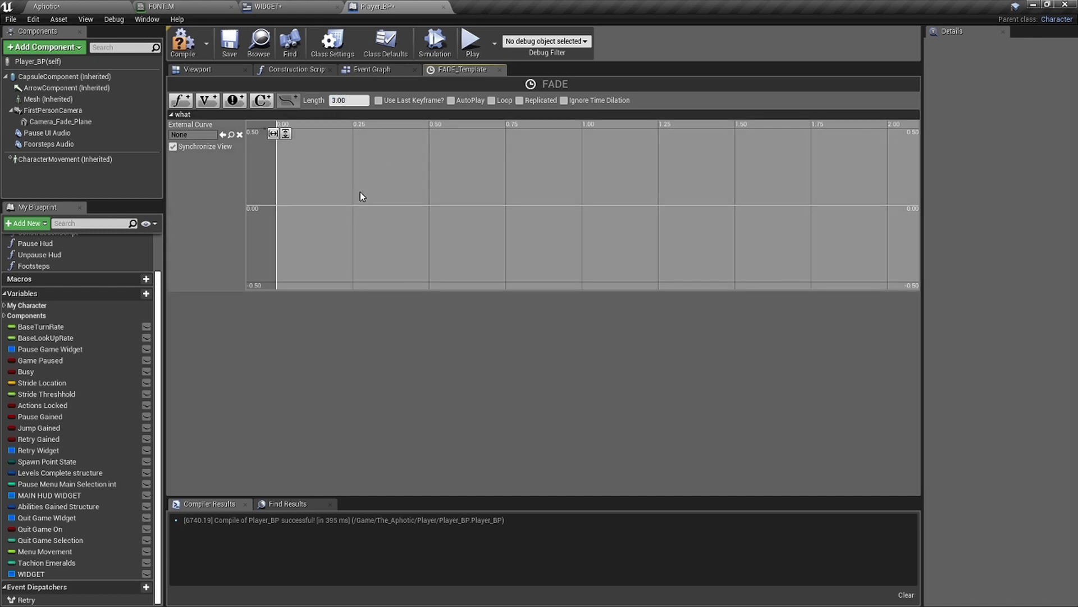
Add a first key to the what curve at time 0, value 0.
shift+click(363, 190)
click(330, 135)
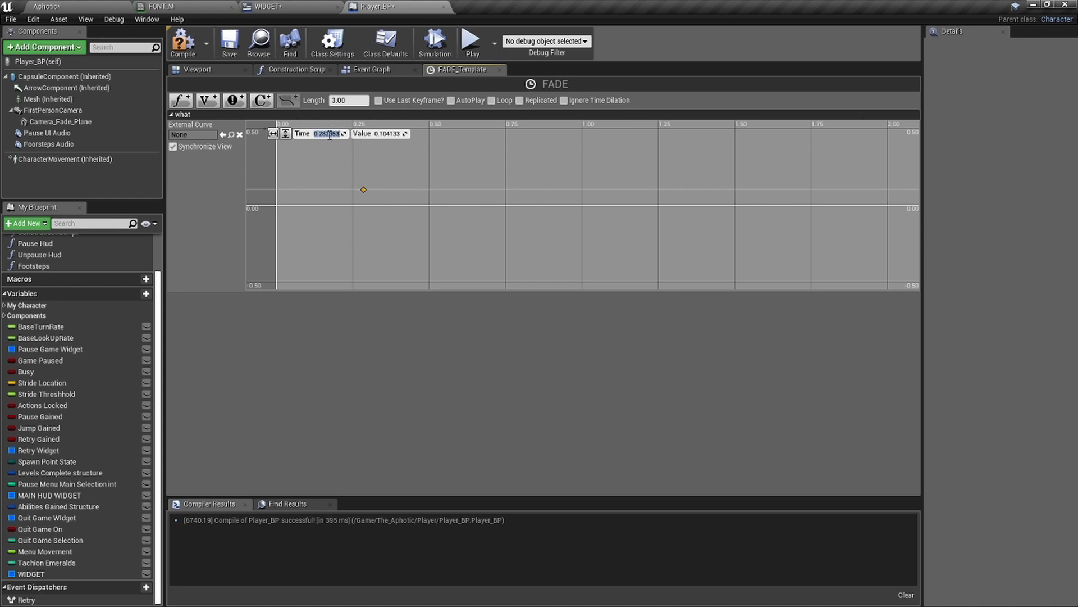
text(0)
key(Tab)
text(0)
key(Return)
Add a second key to the what curve at 0.5 s with value 1.
shift+click(331, 178)
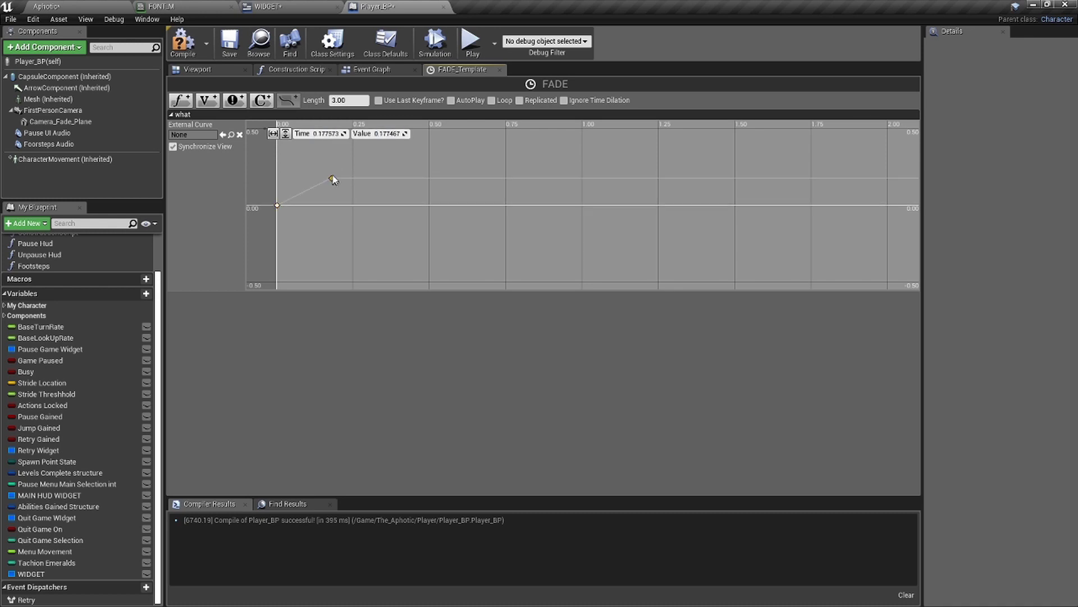
click(317, 136)
text(0.5)
key(Tab)
text(1)
key(Return)
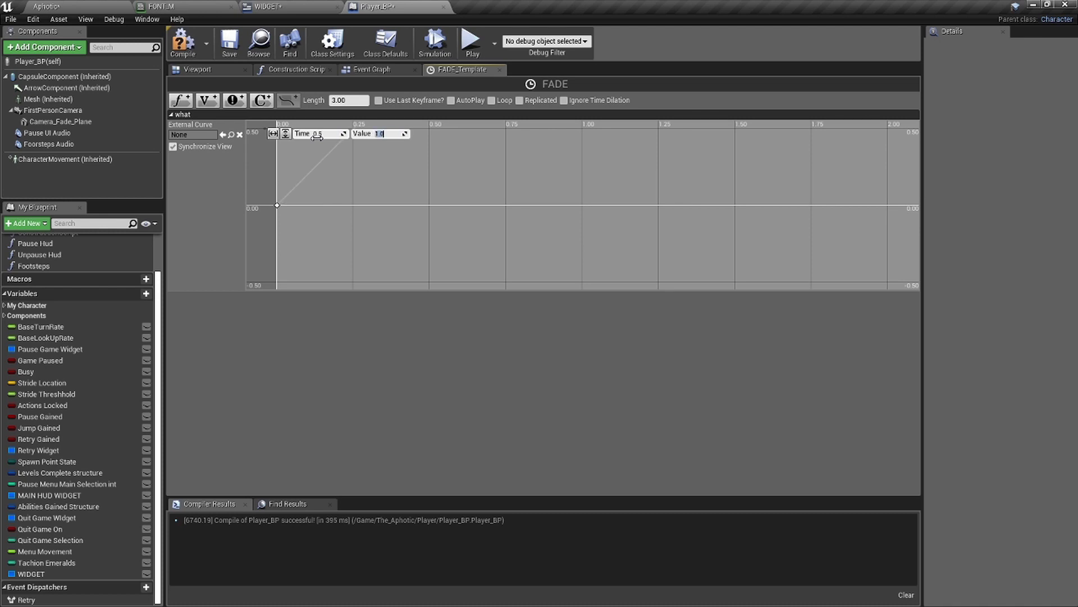
scroll(470, 203, down, 6)
right_drag(503, 174, 400, 215)
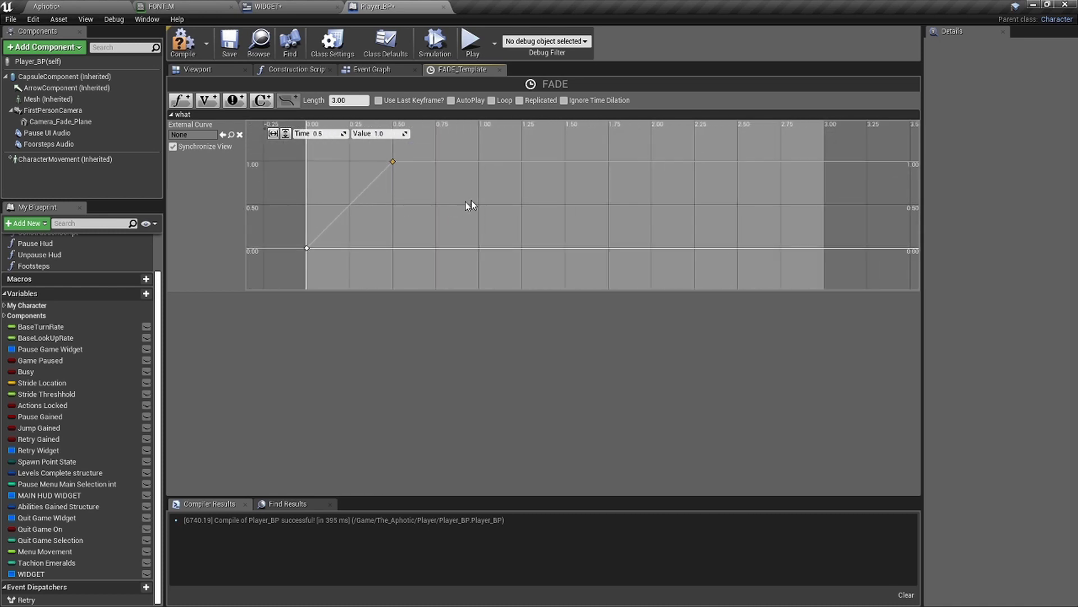
Add a third key at 2.5 s holding value 1.
shift+click(504, 196)
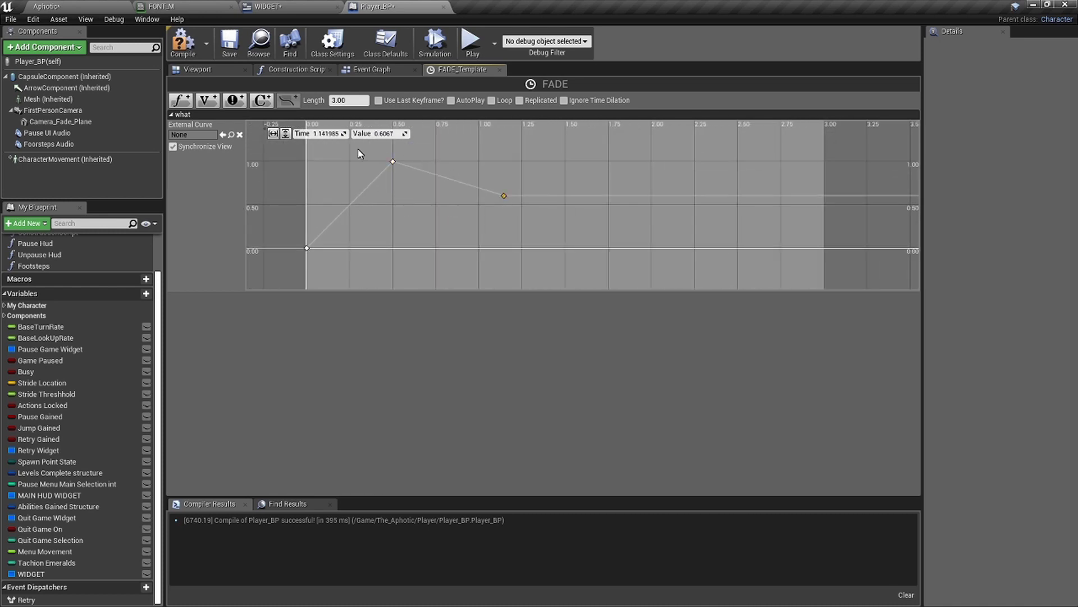
click(328, 134)
text(2.5)
key(Tab)
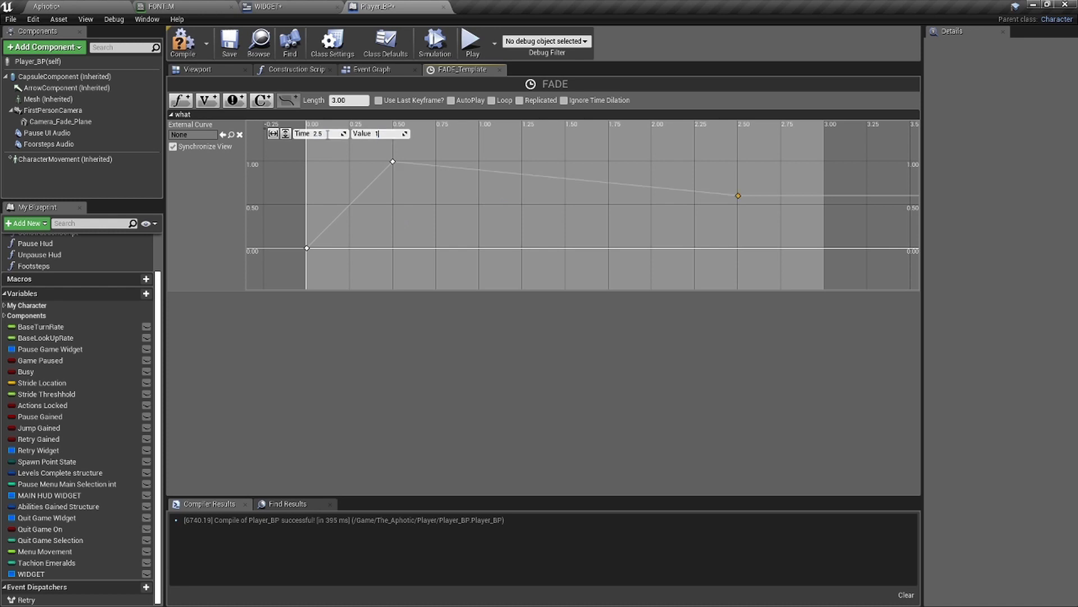
key(Return)
Add a final key at 3 s with value 0, correcting its time from 6.
shift+click(479, 199)
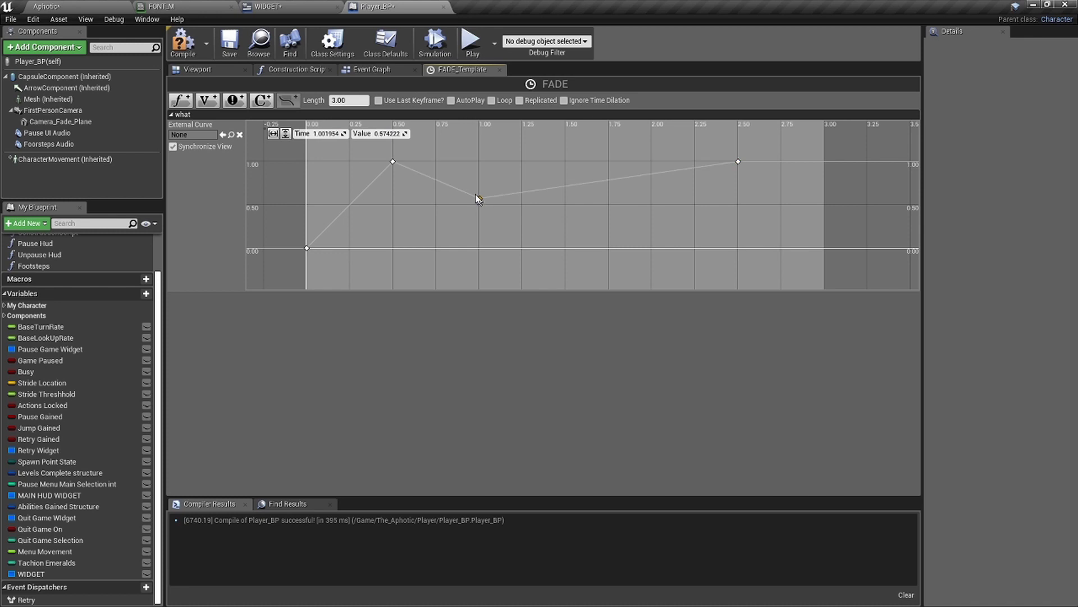
click(336, 134)
text(6)
key(Tab)
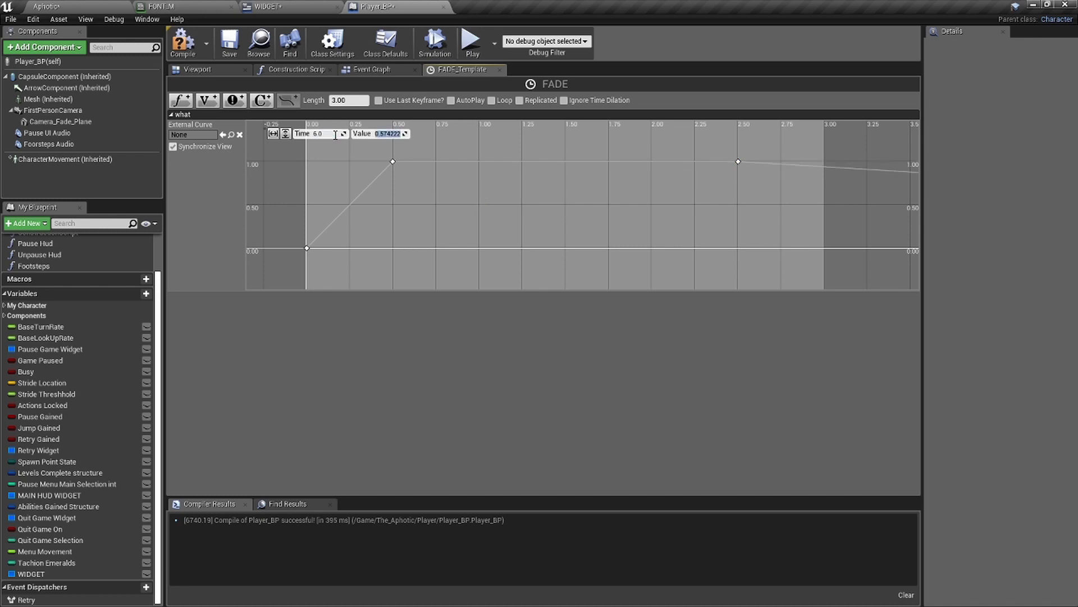
text(0)
key(Return)
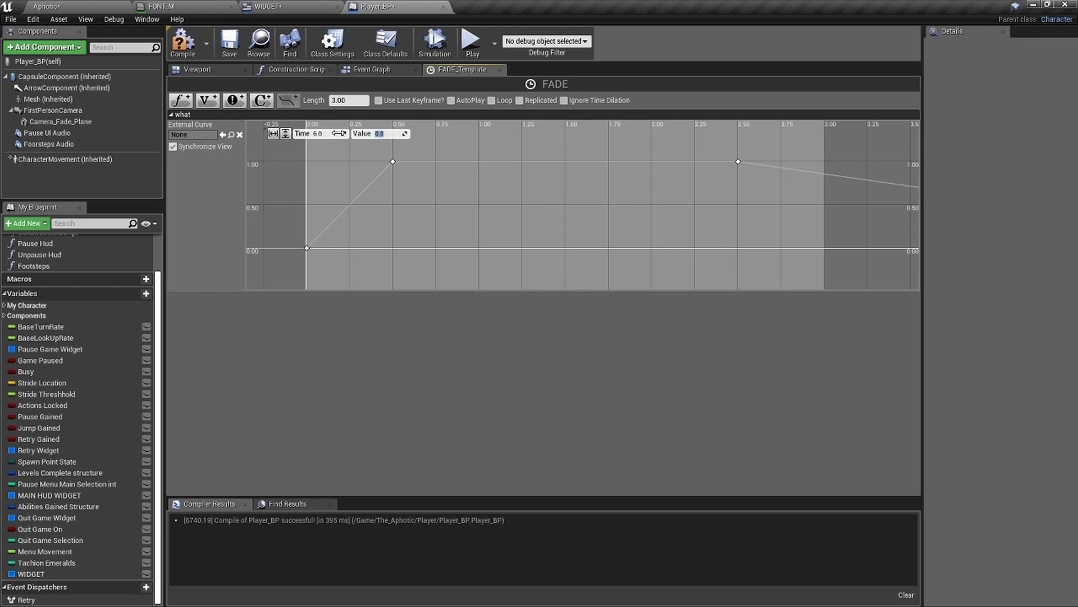
click(331, 133)
text(3)
key(Return)
Fit the whole fade curve horizontally and vertically in the graph.
click(530, 176)
scroll(531, 176, down, 3)
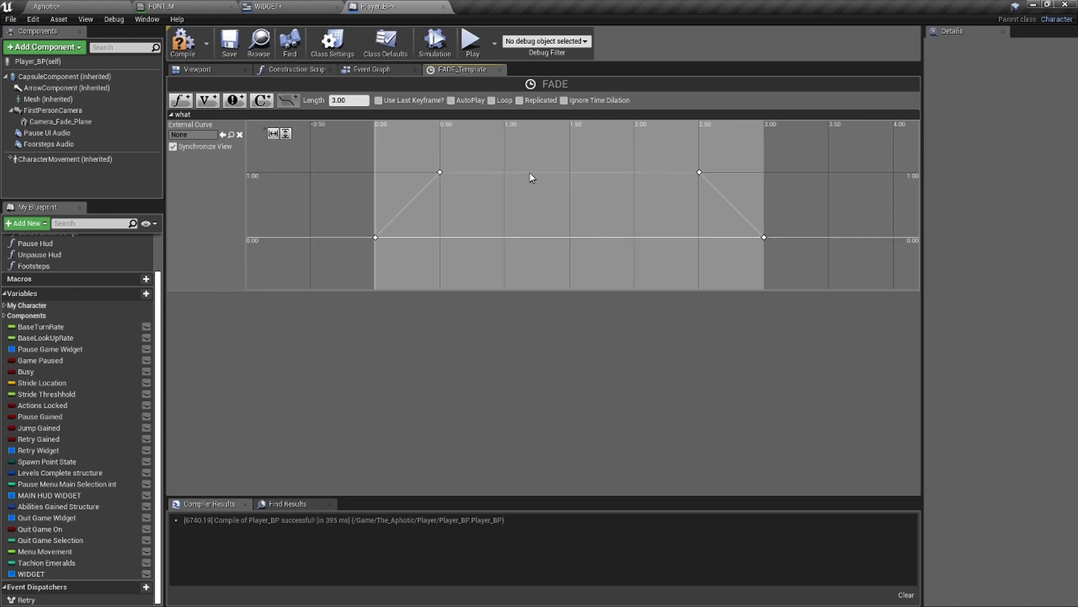
right_drag(531, 175, 497, 176)
click(273, 133)
click(286, 133)
scroll(605, 162, down, 4)
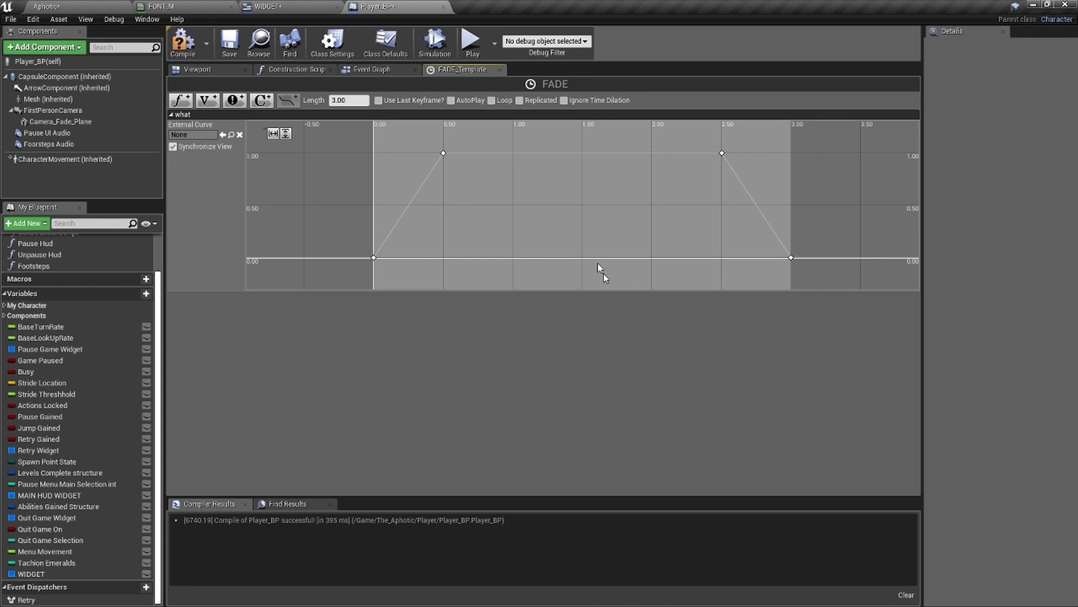
scroll(636, 156, down, 1)
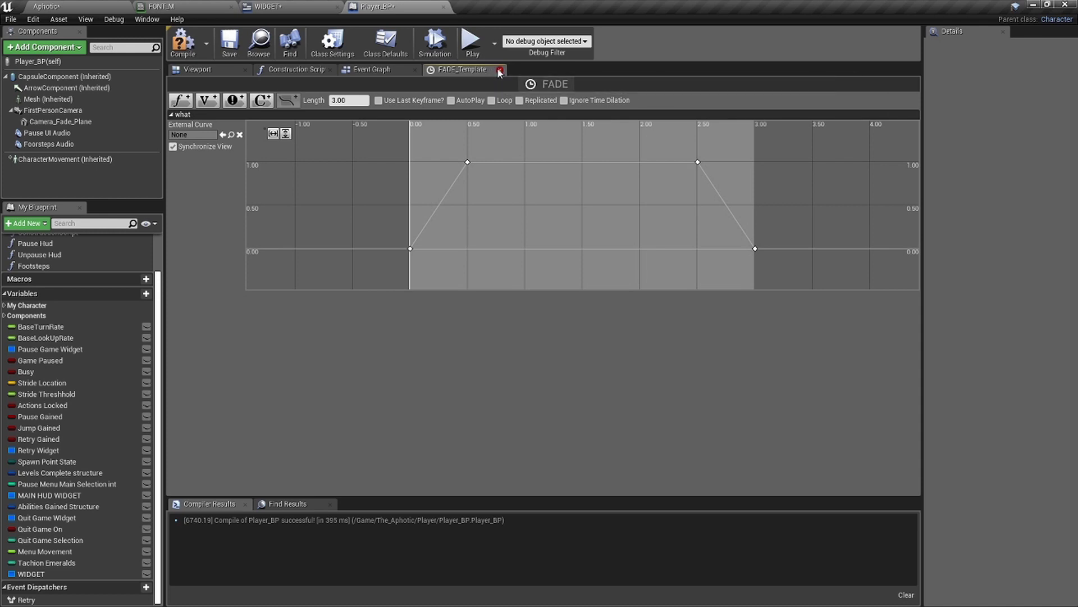
Wire FADE's what output into Set Scalar Parameter Value's Value, compile Player_BP, and return to Aphotic.
click(499, 70)
right_drag(535, 230, 437, 177)
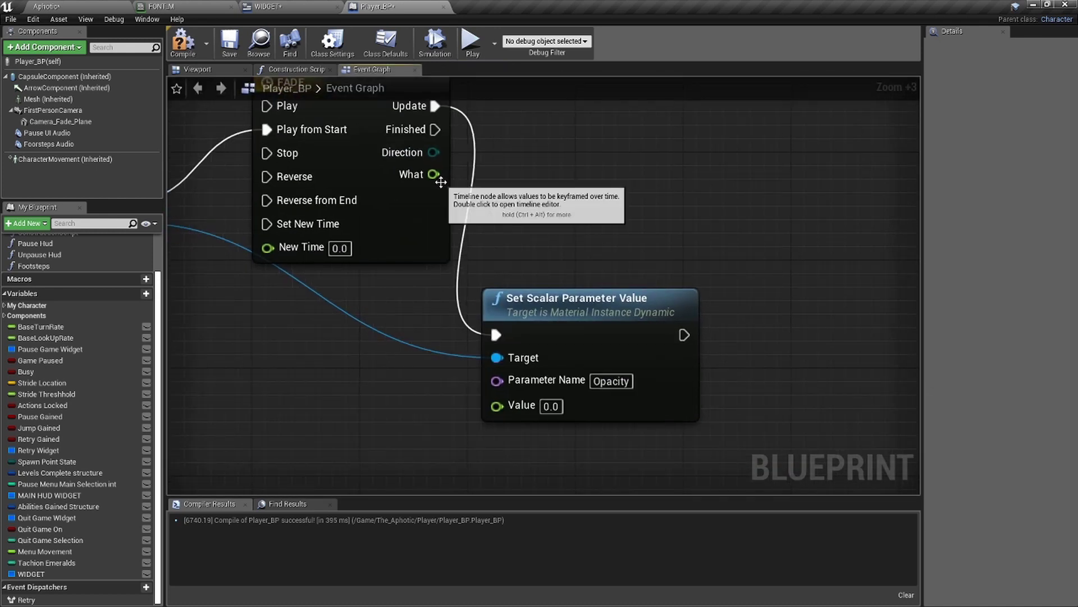
drag(437, 178, 497, 405)
click(544, 356)
scroll(629, 310, down, 5)
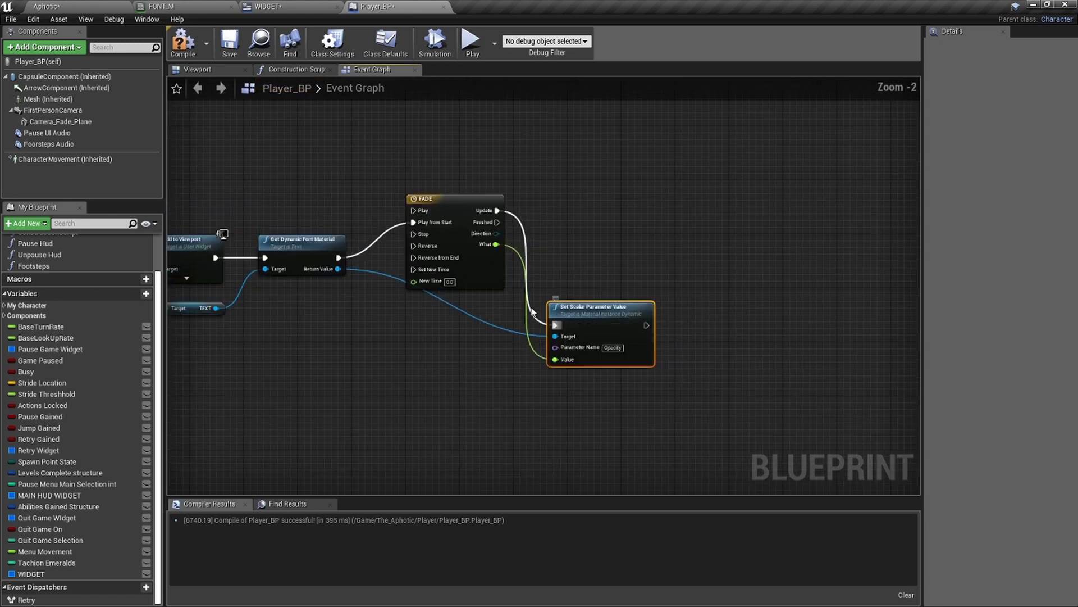
click(183, 42)
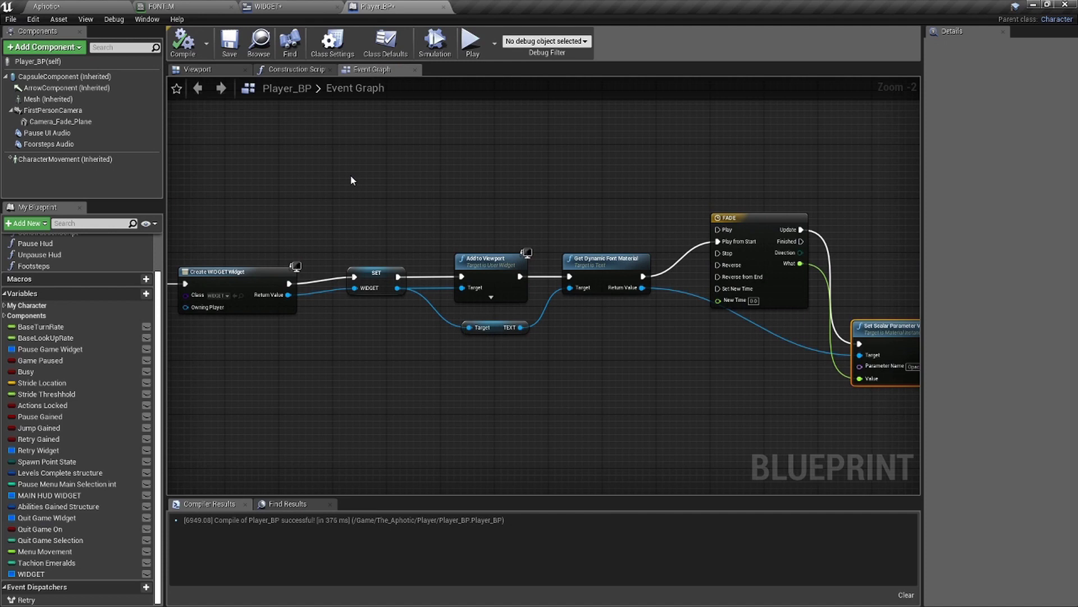
click(84, 6)
Maximize the level viewport and play-test, walking to trigger the EMERALD OBTAINED message.
click(477, 359)
key(F11)
key(alt+p)
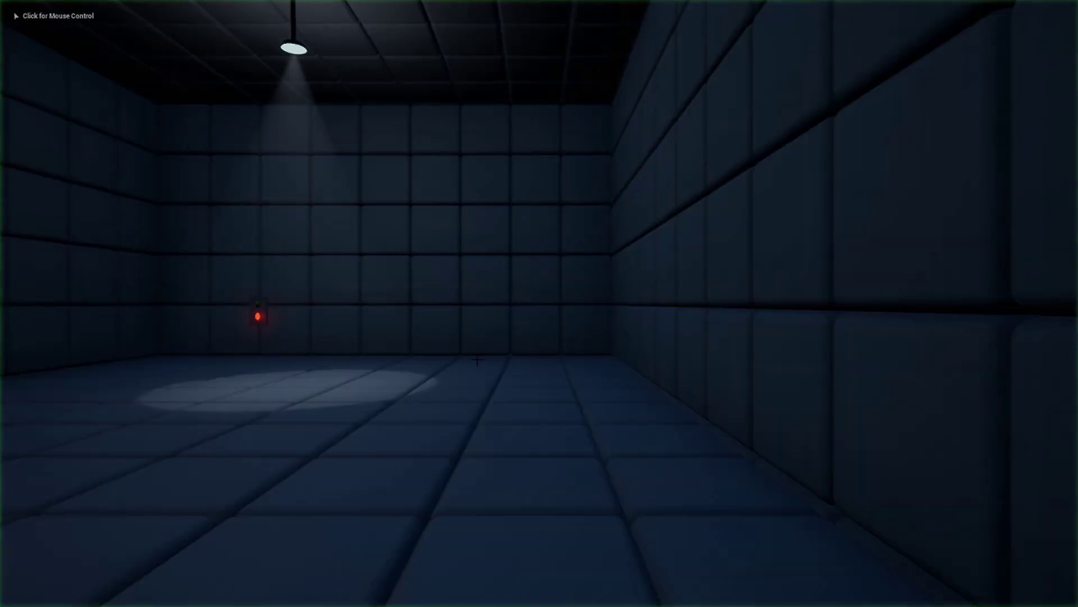
key(w)
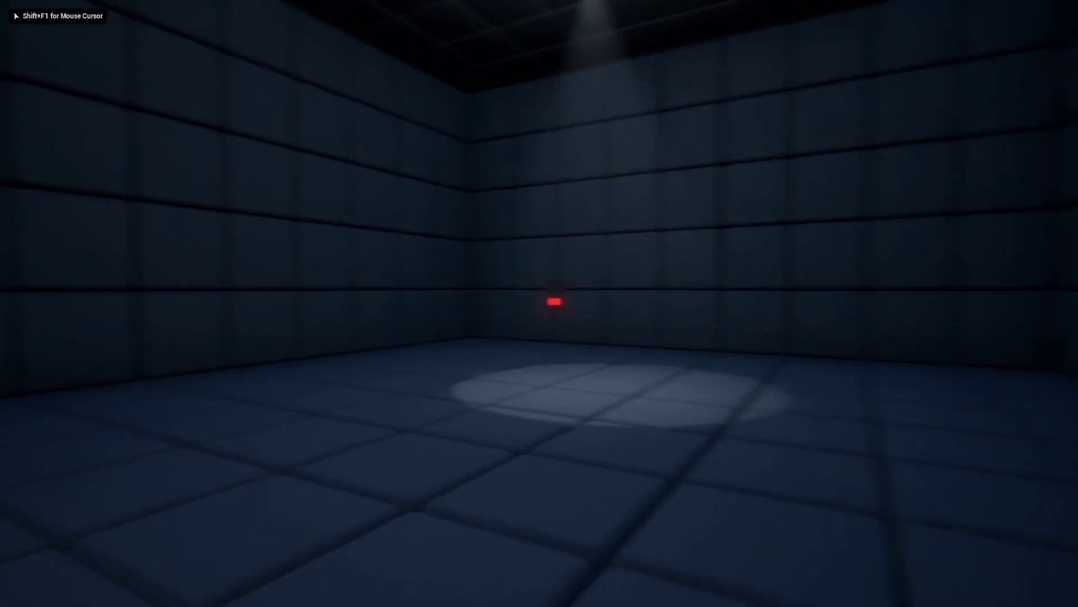
key(w)
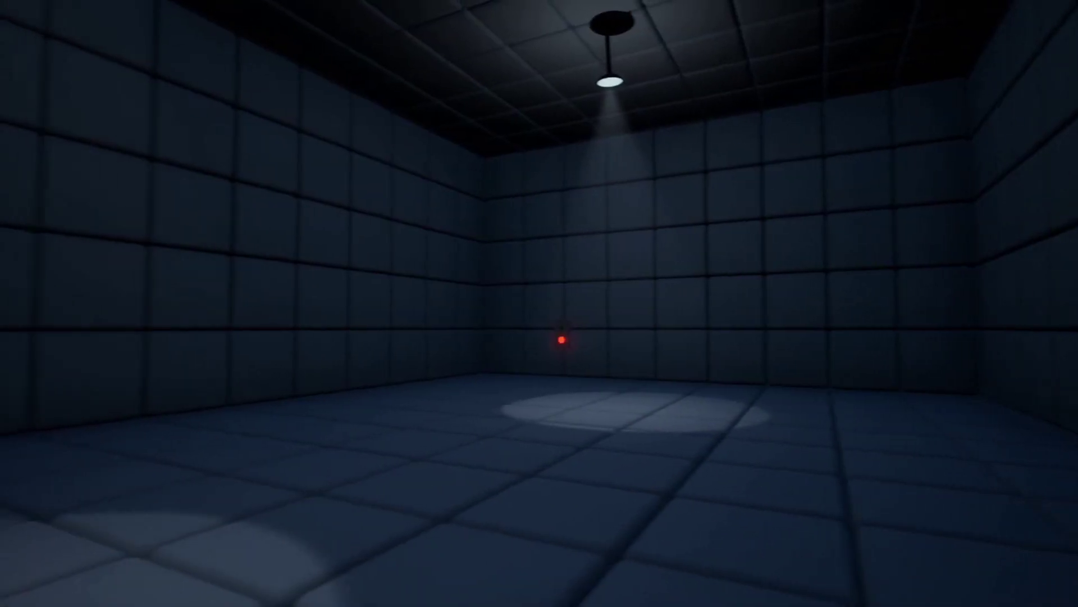
key(Escape)
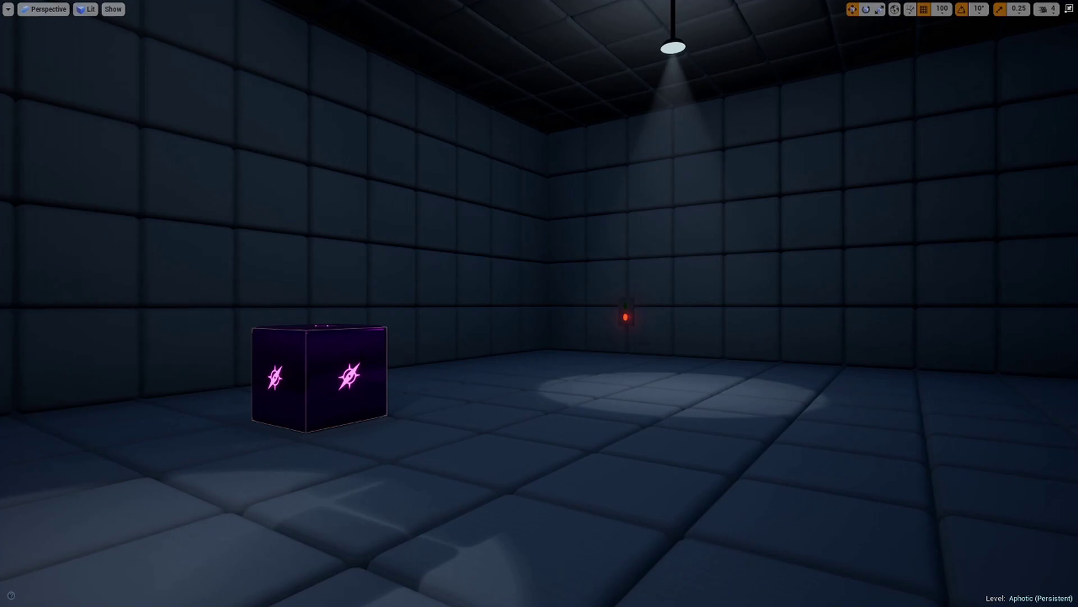
Play-test again, walking to the corner to see EMERALD OBTAINED fade in and out.
key(alt+p)
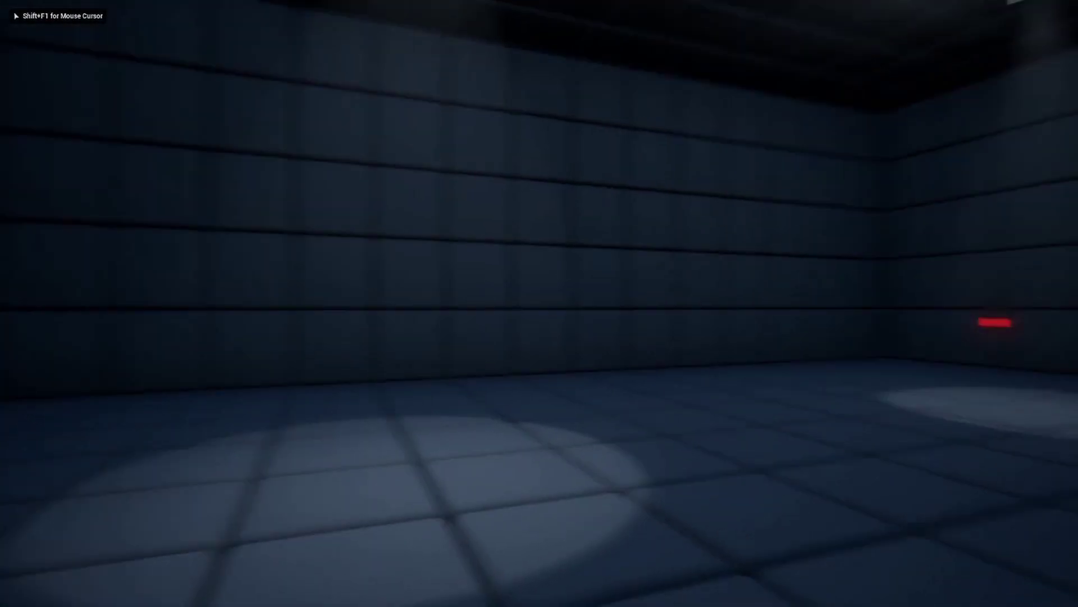
key(w)
key(e)
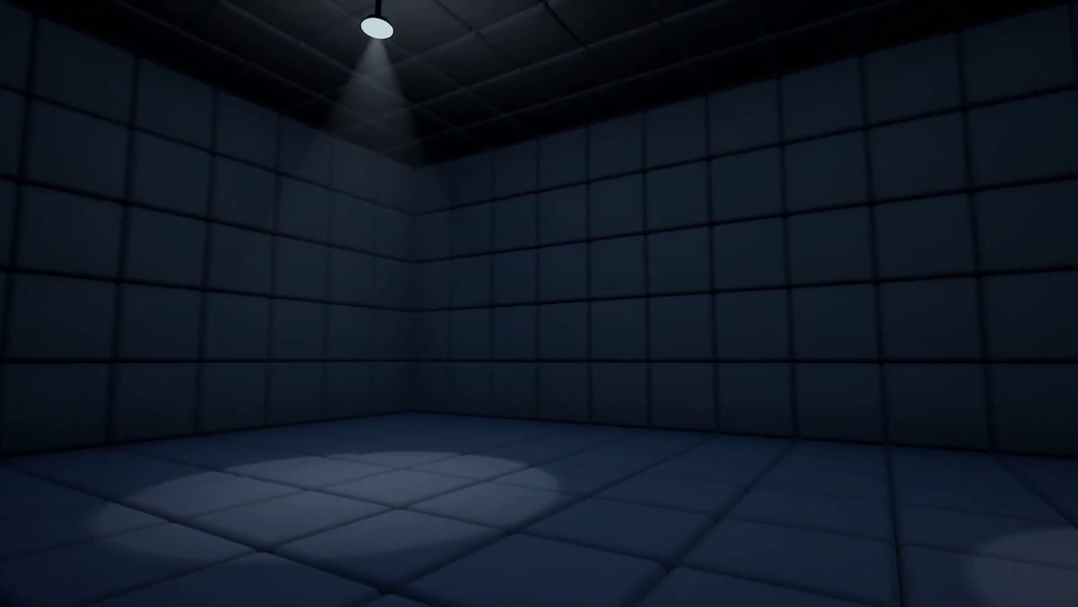
key(Escape)
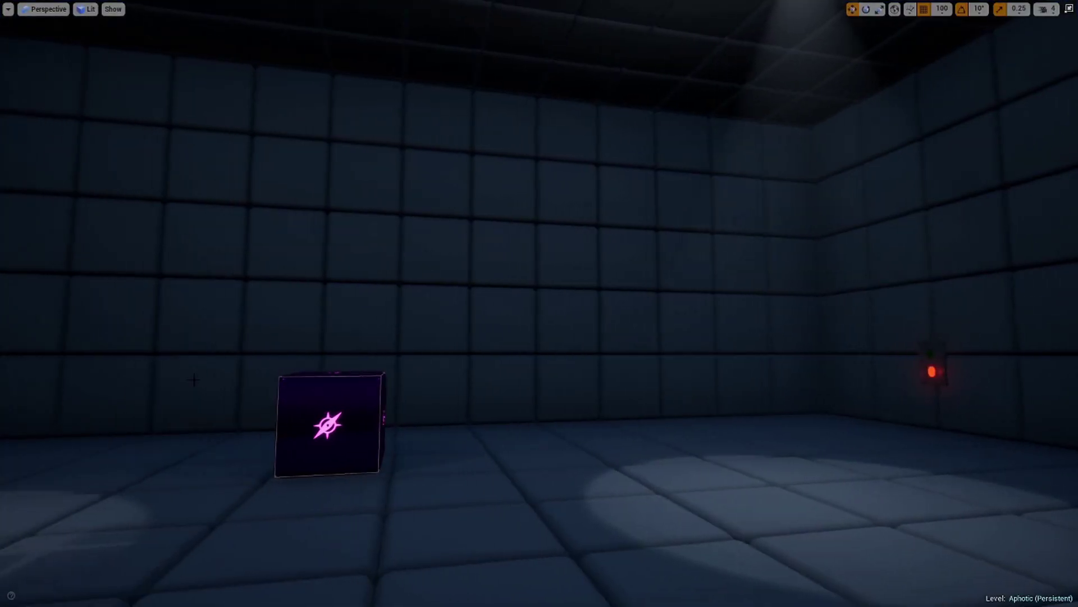